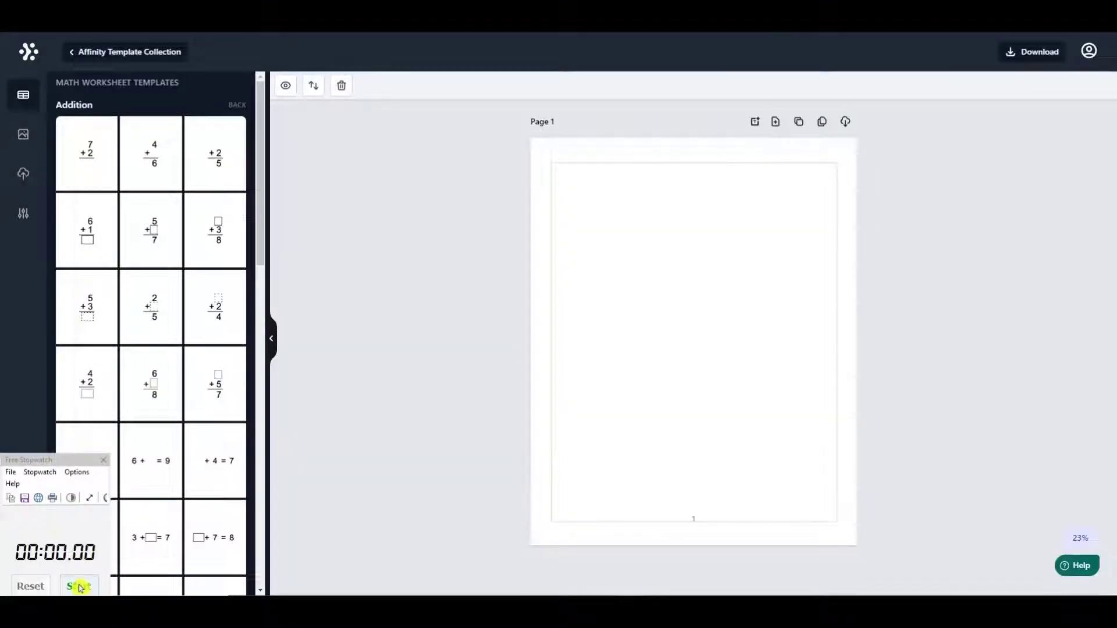
Start the stopwatch and add a text box reading "Addition" to page 1
click(79, 587)
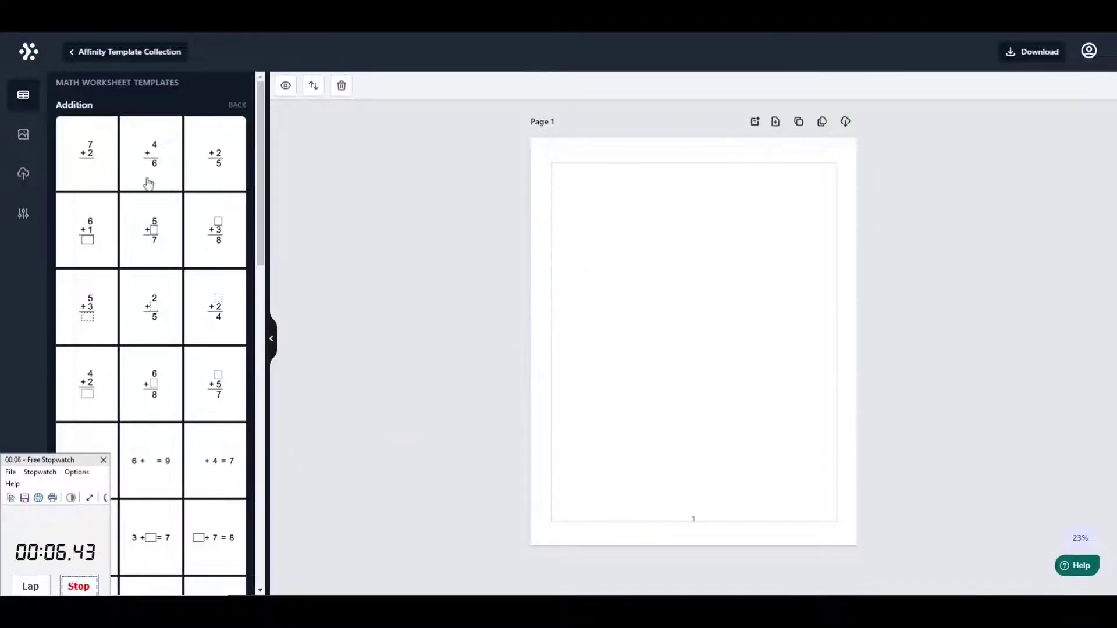
click(754, 121)
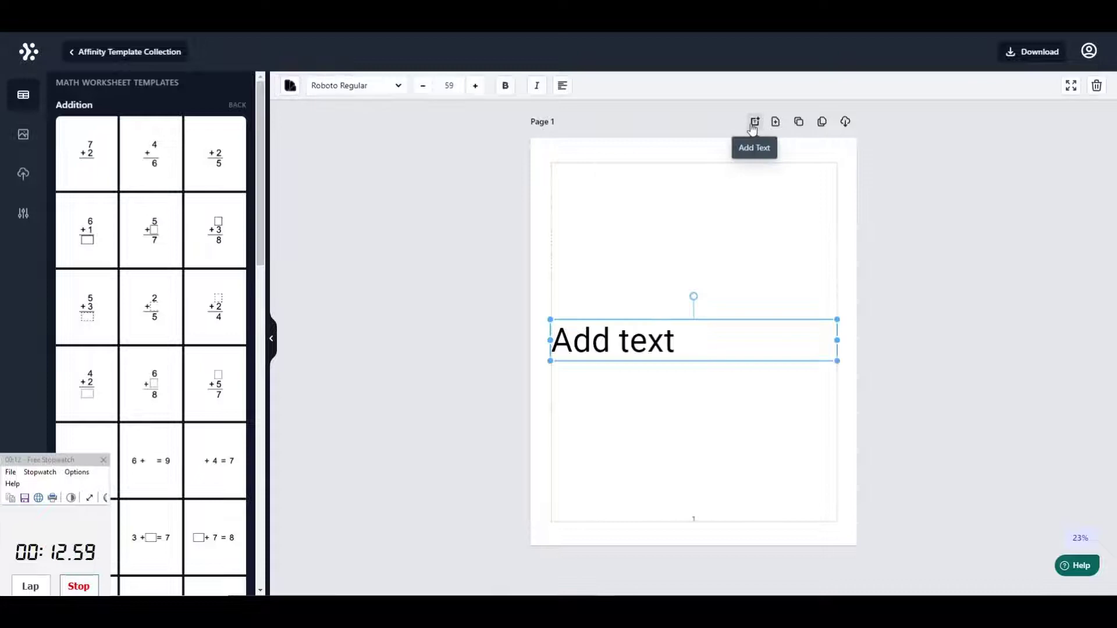
double_click(646, 340)
key(BackSpace)
key(BackSpace)
text(ition)
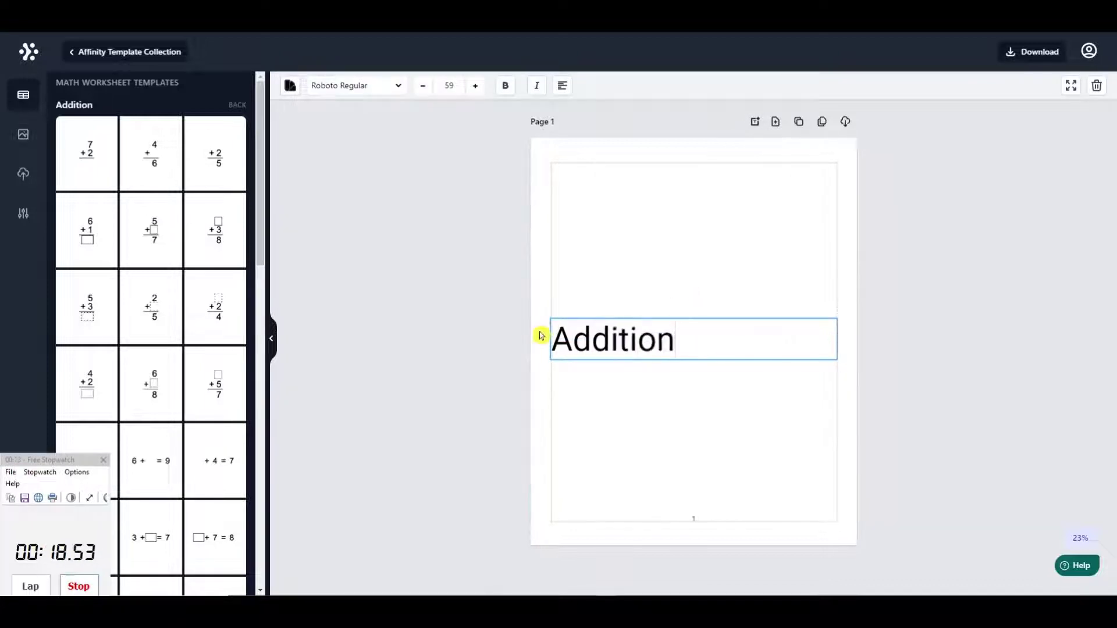
Format the "Addition" heading as size 30, bold and centred, and move it to the top margin of page 1
drag(454, 87, 410, 66)
text(30)
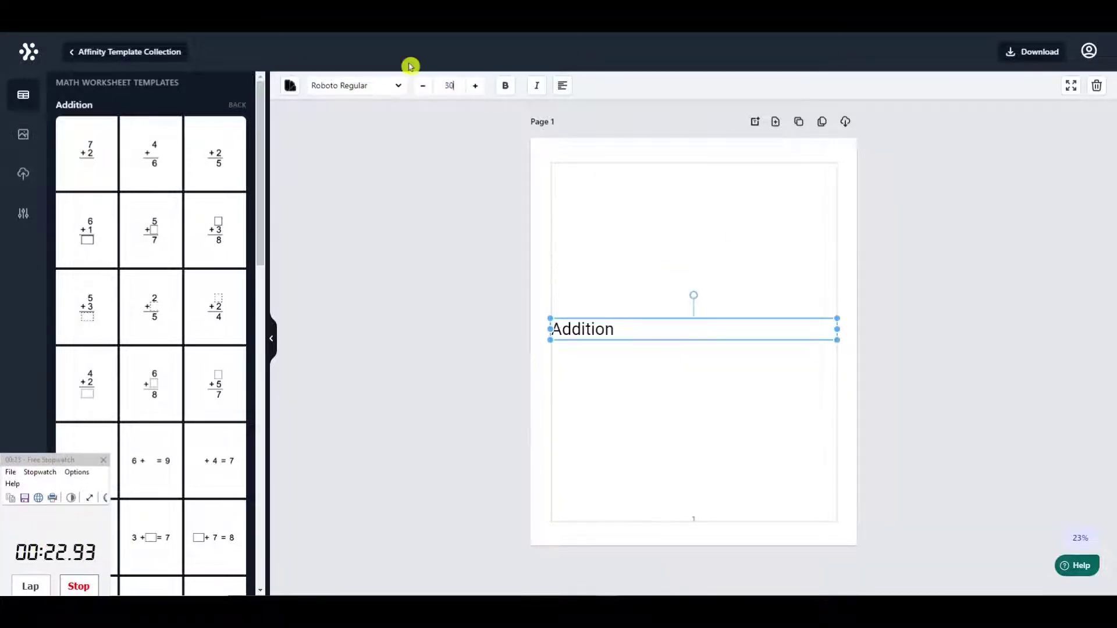
click(505, 86)
click(562, 86)
click(558, 113)
drag(710, 324, 709, 170)
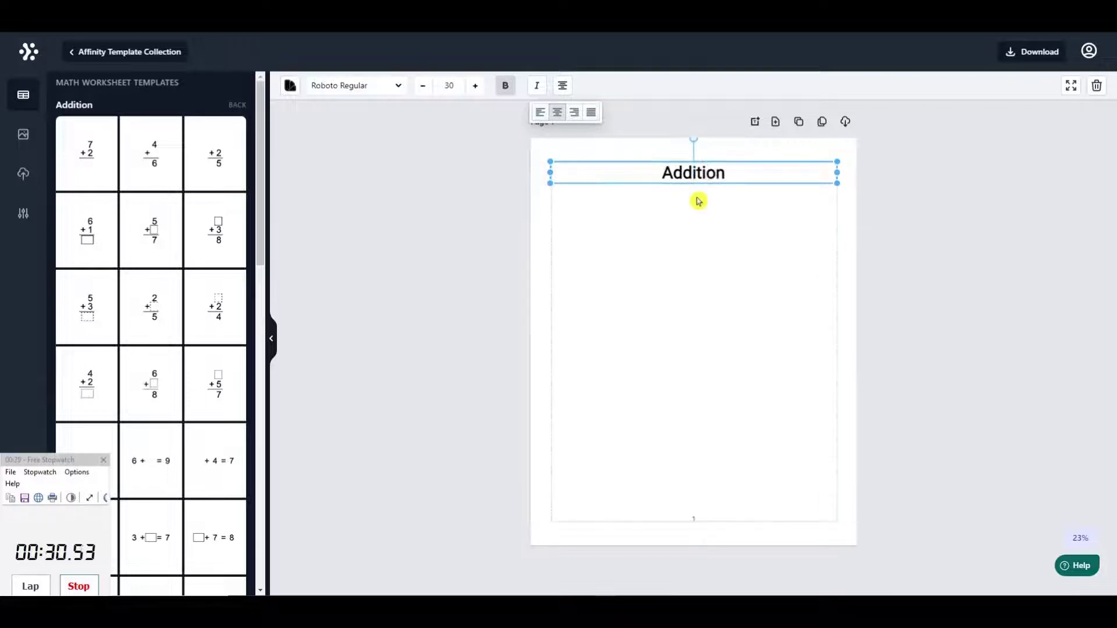
click(605, 227)
Insert the plain vertical addition worksheet on page 1 with 3 rows and 4 columns
drag(91, 156, 580, 169)
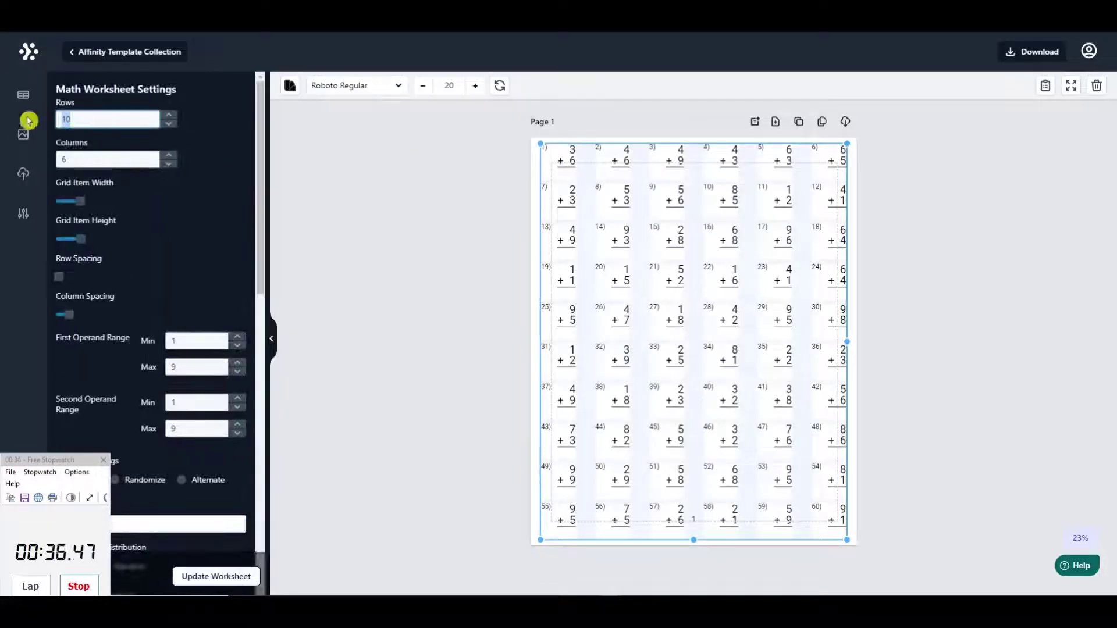
text(3)
key(Tab)
text(4)
click(216, 573)
Place the addition grid in the upper half of the page beneath the heading and enlarge it
drag(668, 205, 705, 257)
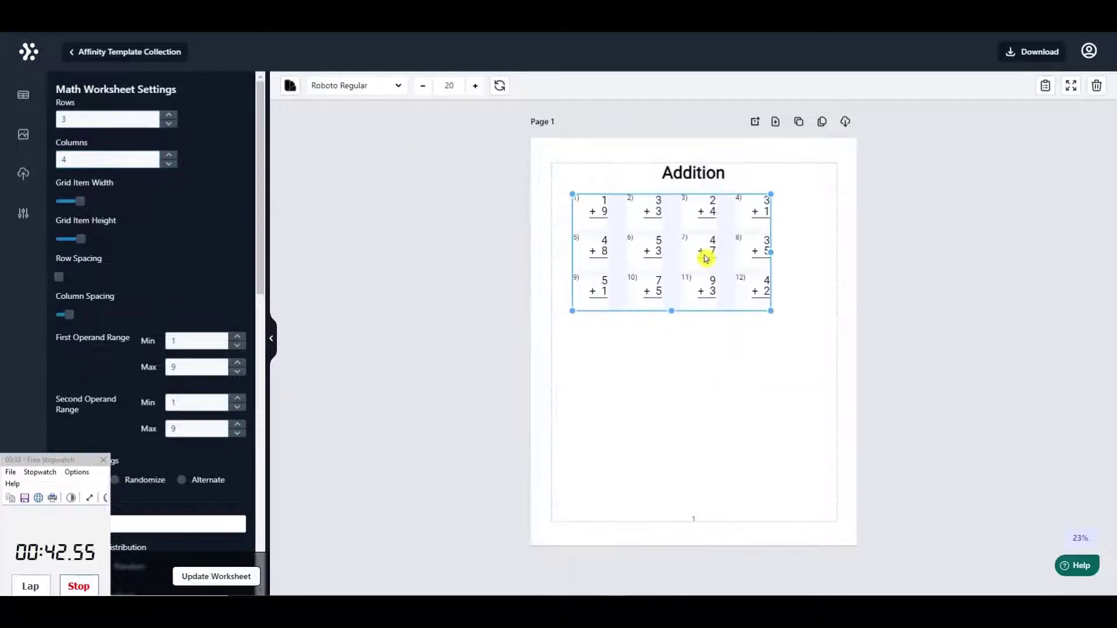
drag(771, 309, 798, 323)
drag(788, 305, 793, 323)
Add a centred size 15 instruction, "Fill in the totals for the following sums", between the heading and the addition grid
click(755, 121)
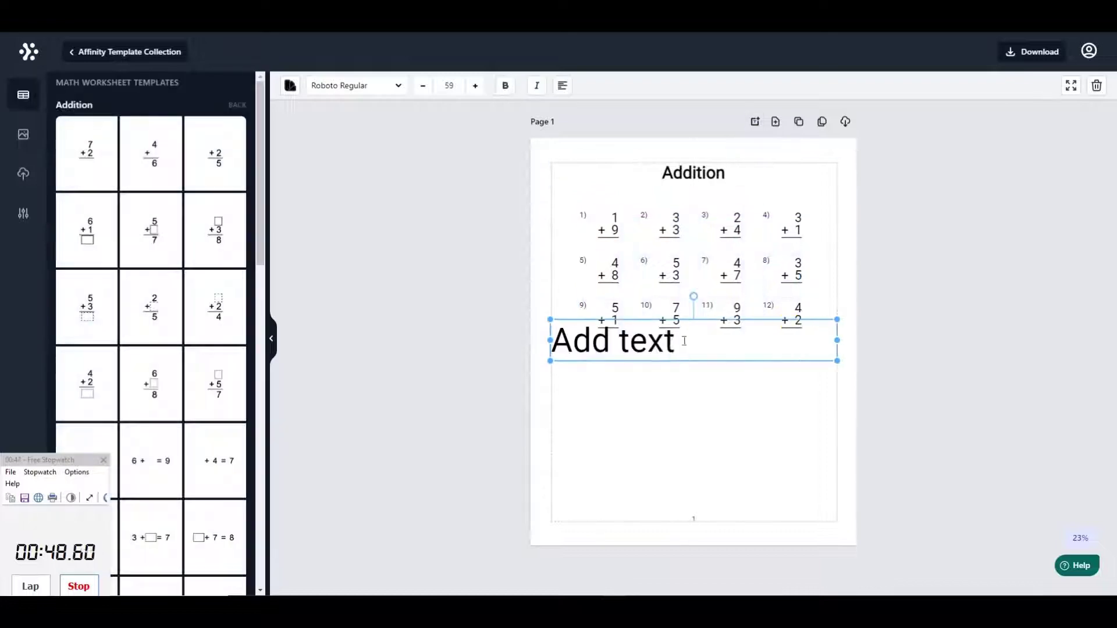
double_click(459, 80)
text(15)
drag(572, 327, 575, 195)
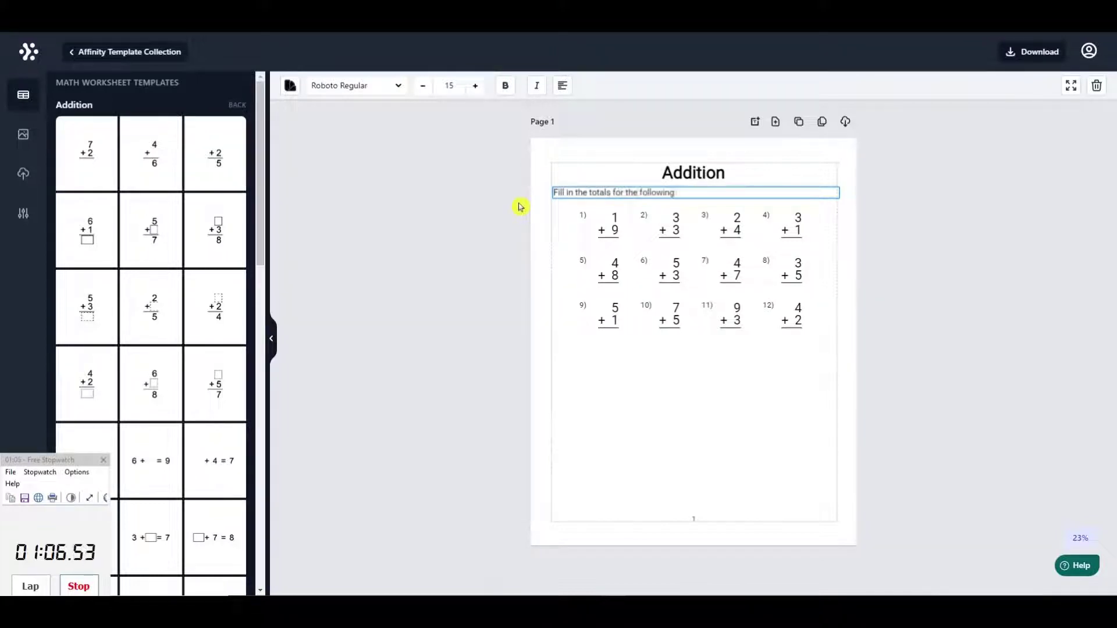
click(563, 86)
click(557, 111)
Duplicate the instruction below the addition grid and reword the copy as "Find the missing numbers for the following sums"
key(ctrl+c)
key(ctrl+v)
drag(730, 343, 728, 353)
double_click(674, 353)
drag(577, 352, 396, 350)
drag(649, 351, 646, 352)
double_click(629, 353)
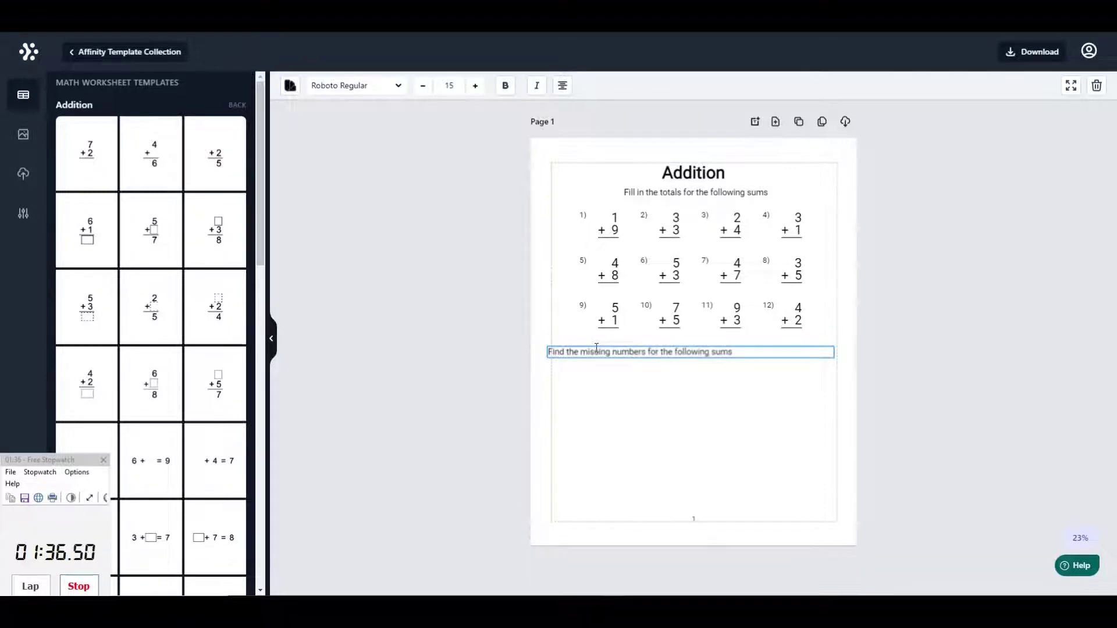
Centre the text of the second instruction and line it up within the page margins
click(560, 87)
click(559, 112)
drag(776, 353, 780, 352)
click(758, 378)
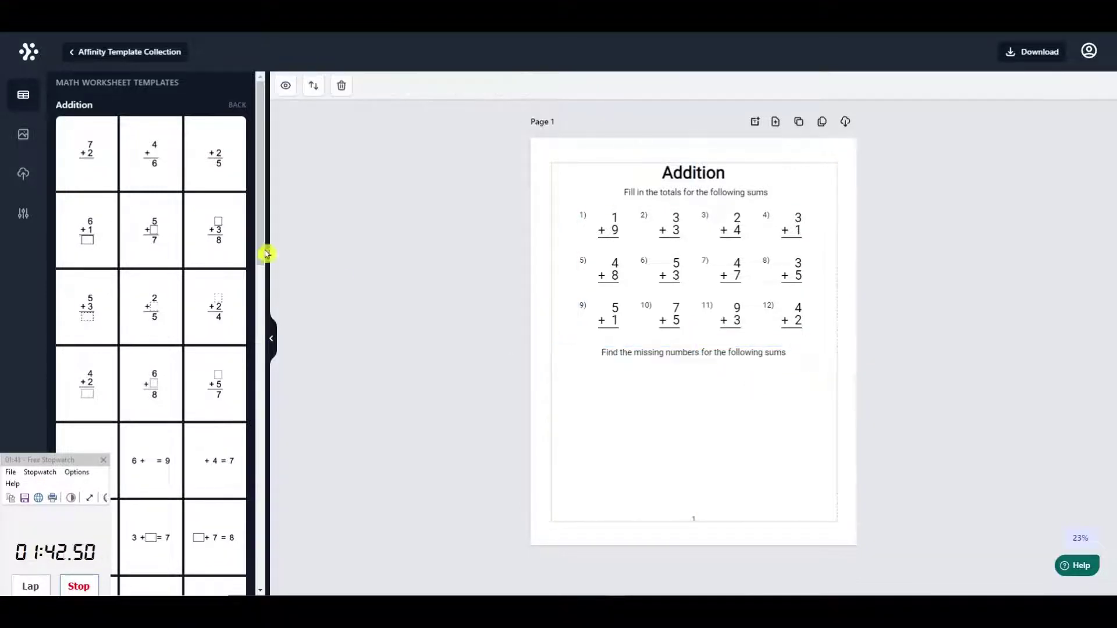
Insert the addition worksheet with a missing second operand, using 3 rows and 4 columns, and fit it beneath the second instruction
click(151, 158)
drag(78, 120, 56, 120)
text(3)
drag(74, 160, 53, 163)
click(210, 582)
drag(687, 198, 723, 419)
drag(778, 490, 800, 507)
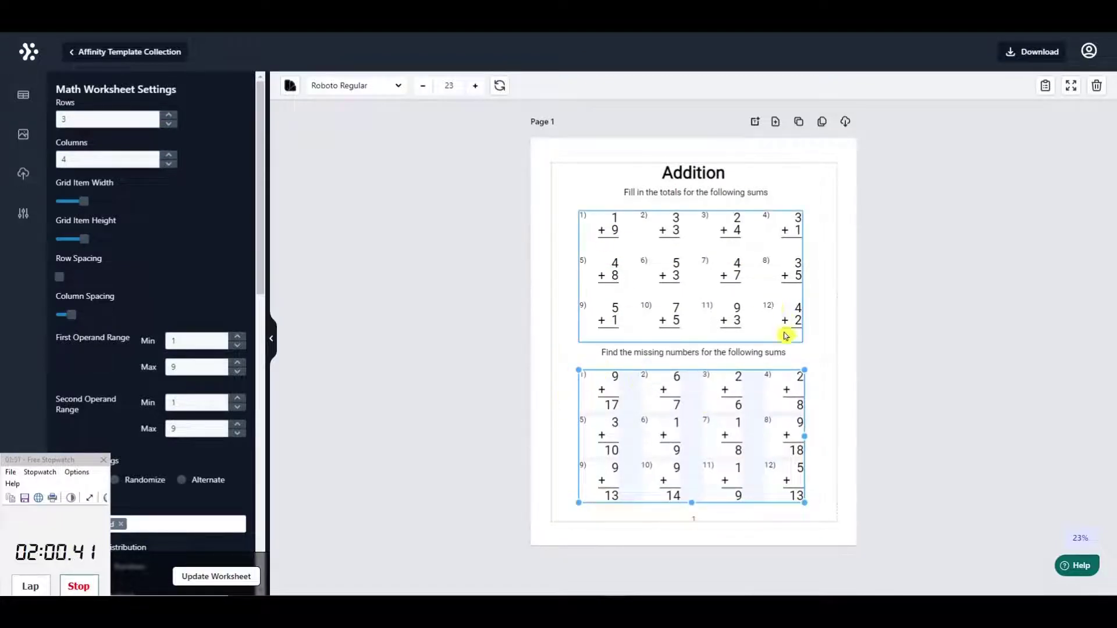
Start the lower grid's numbering at 13 and set its result block border style to Box
drag(262, 275, 266, 387)
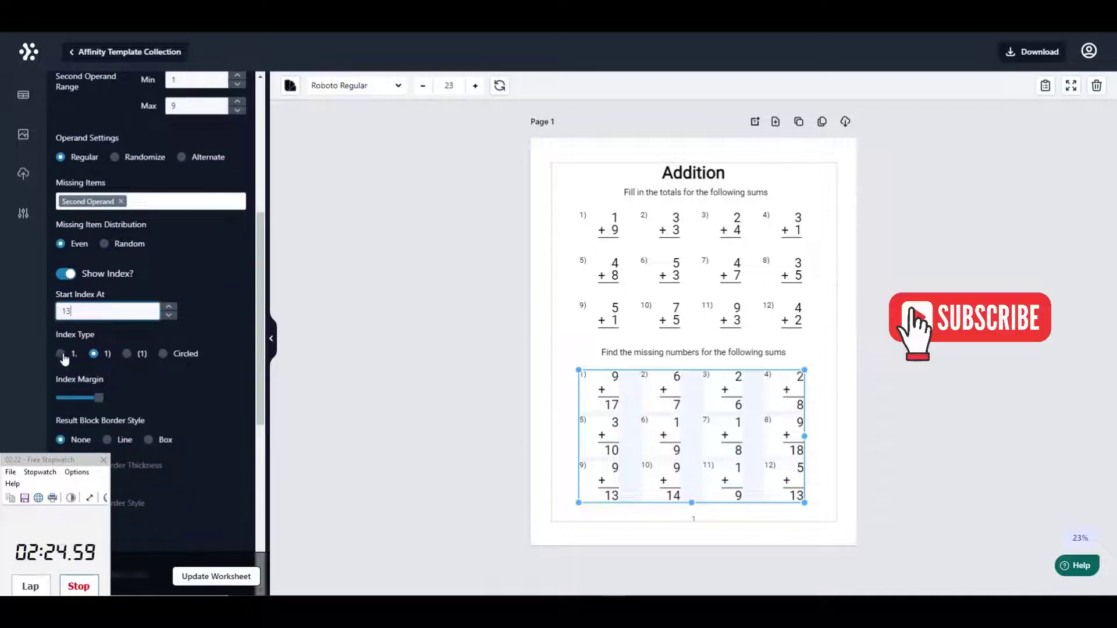
click(192, 569)
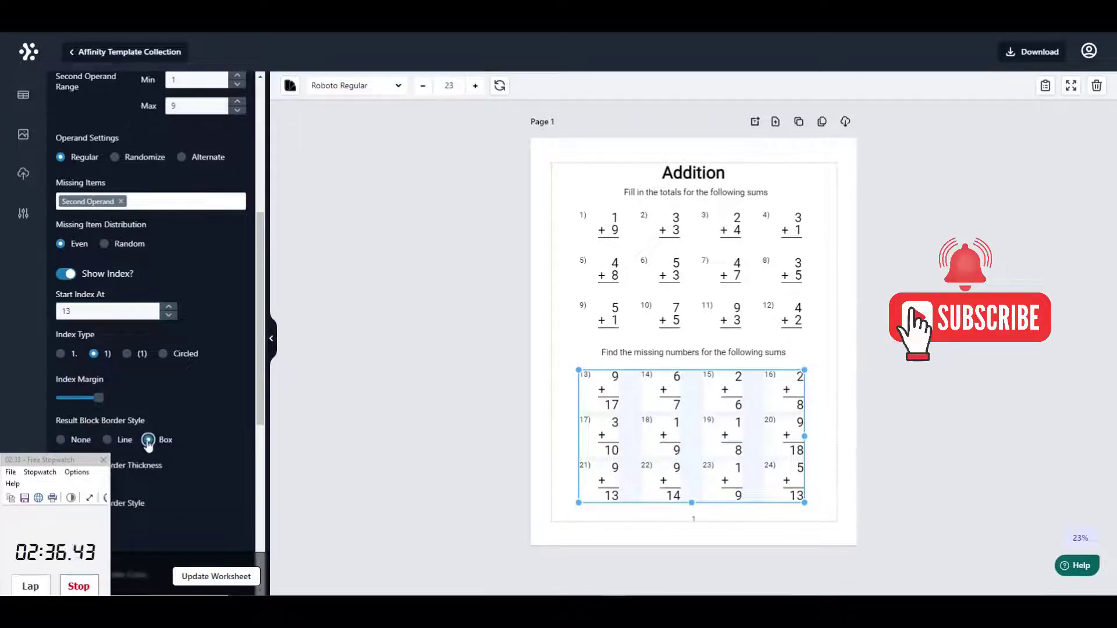
click(197, 569)
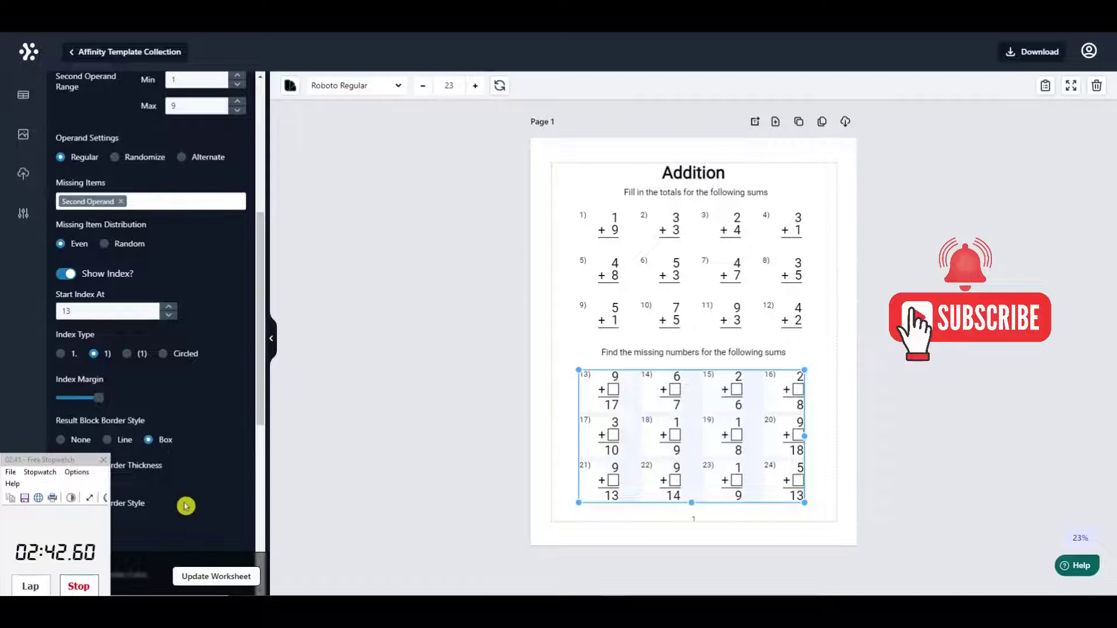
click(844, 317)
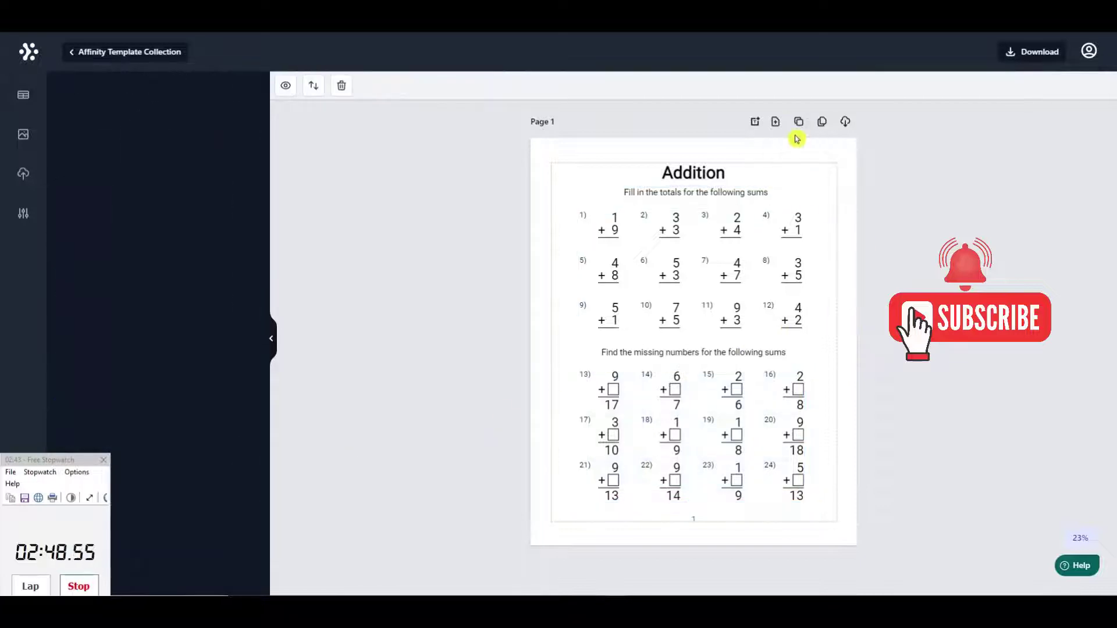
Create 14 clones of page 1
click(822, 122)
text(14)
click(589, 360)
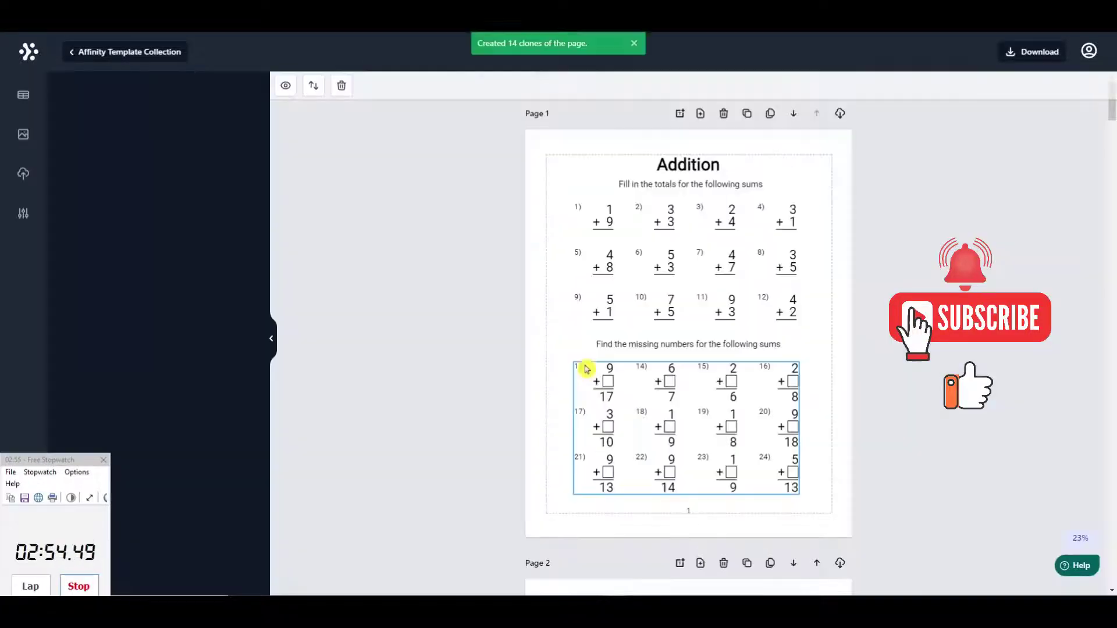
Duplicate page 15 and change the heading on the copy to "Subtraction"
drag(1112, 117, 1105, 591)
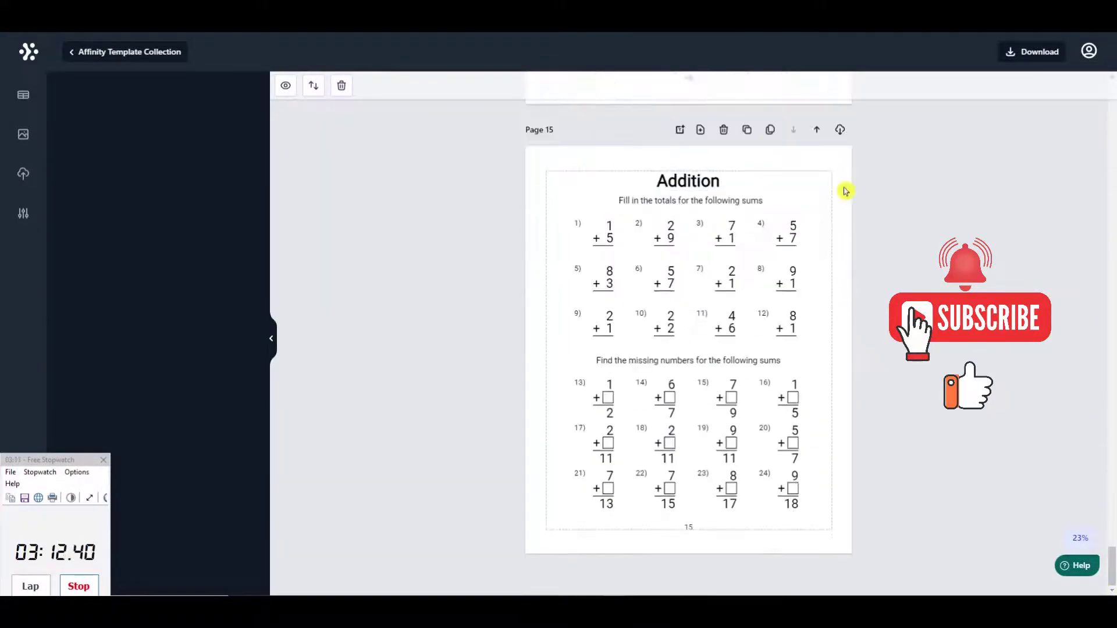
click(747, 129)
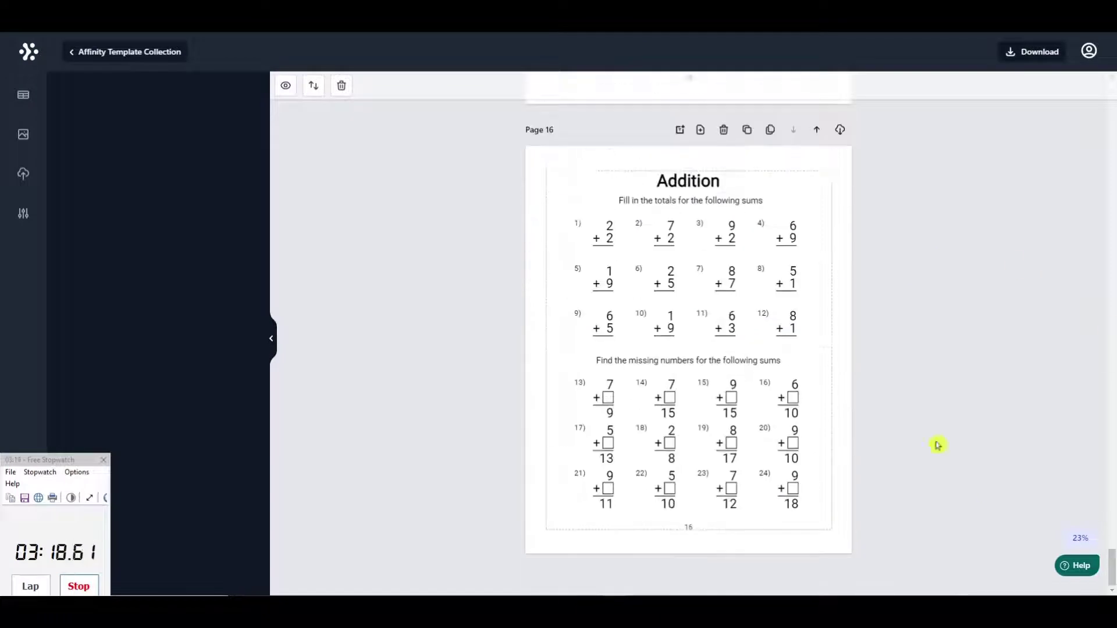
click(669, 181)
double_click(637, 185)
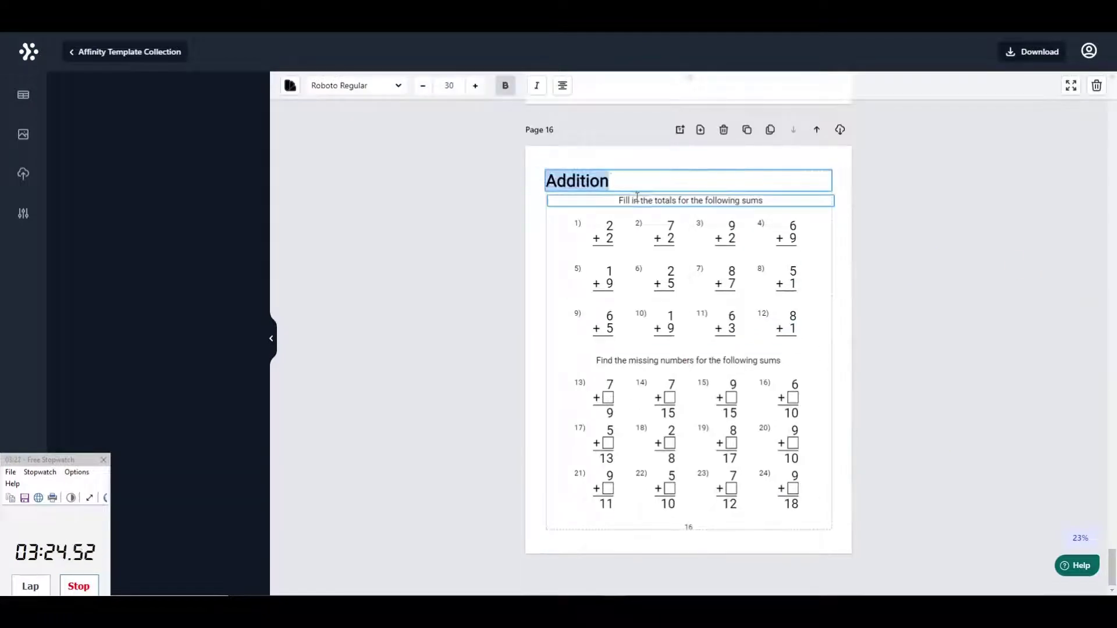
click(787, 285)
Delete the upper addition grid from the Subtraction page
click(672, 201)
click(728, 407)
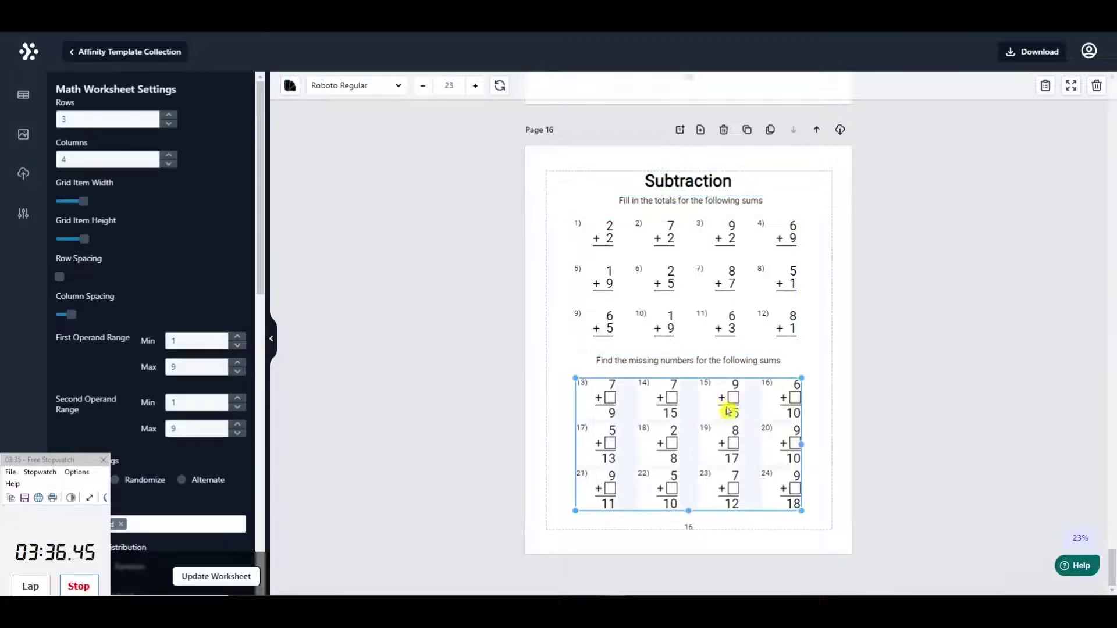
click(707, 304)
key(Delete)
Insert a 3-row, 4-column addition grid with result block border None beneath the first instruction on page 16
click(90, 237)
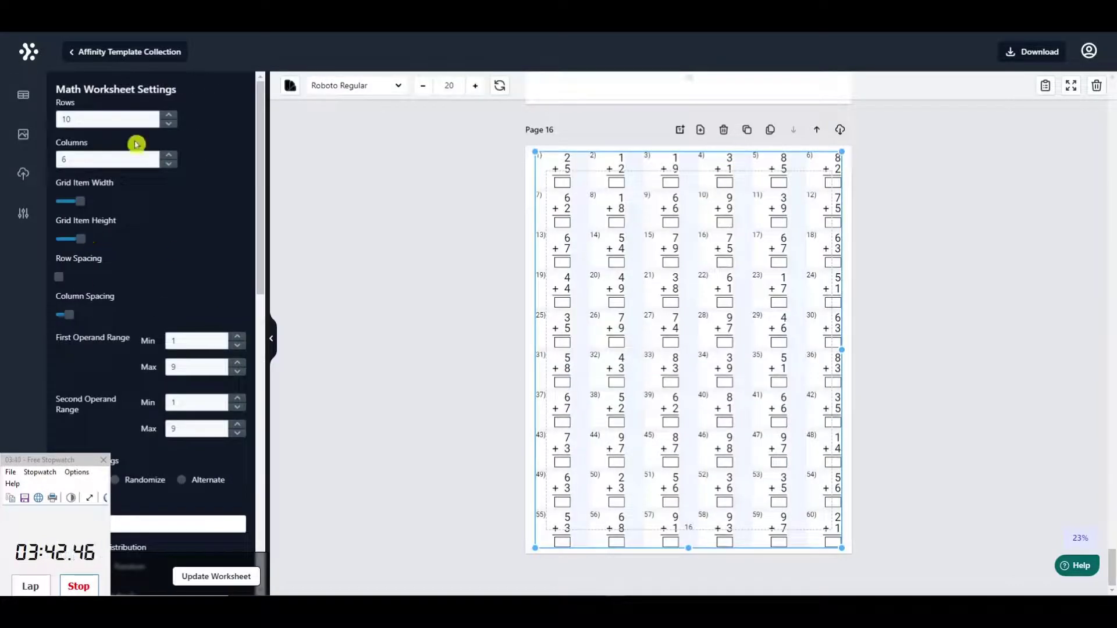
scroll(150, 511, down, 10)
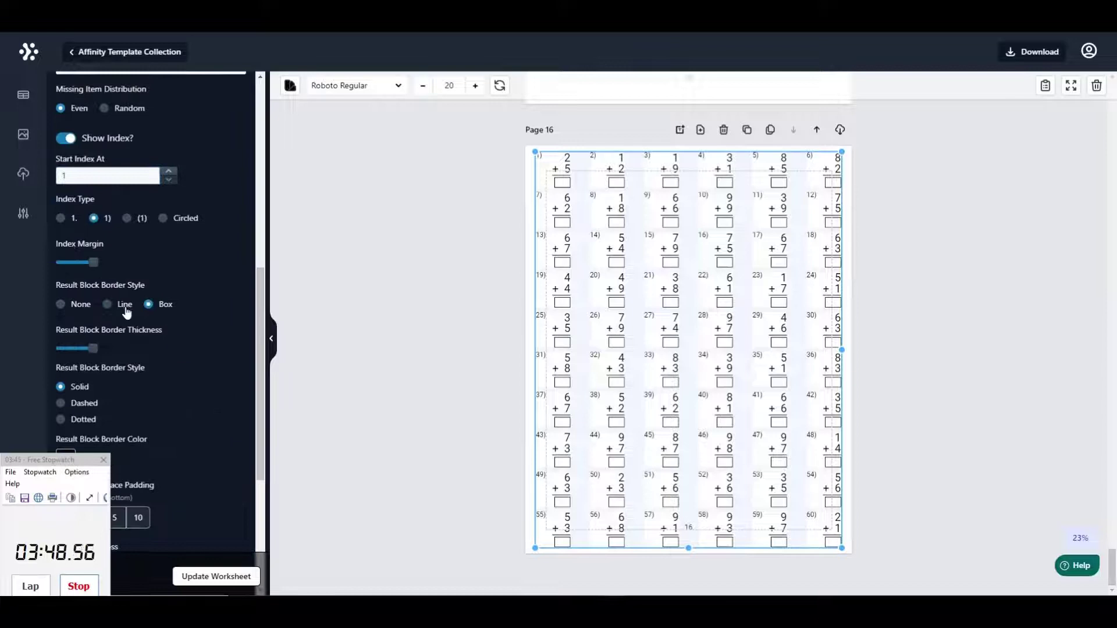
click(60, 304)
click(219, 575)
drag(706, 255, 738, 315)
drag(765, 330, 793, 329)
Delete the lower missing-number addition grid from page 16
click(786, 411)
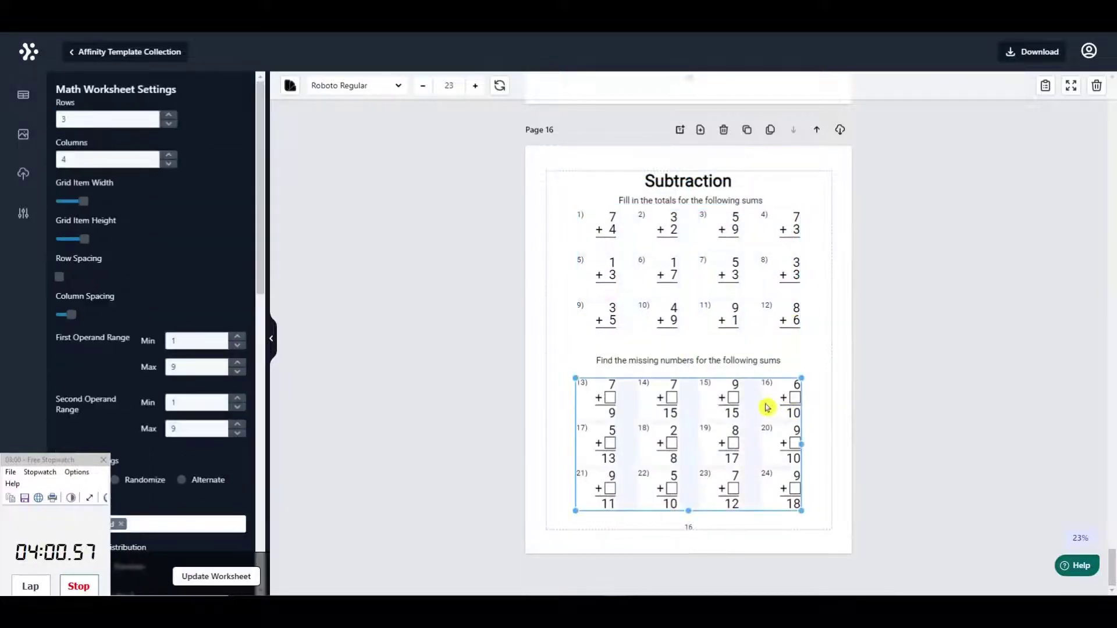
key(Delete)
Try a boxed-result addition grid with 3 rows and 4 columns beneath the second instruction, and remove it
click(97, 235)
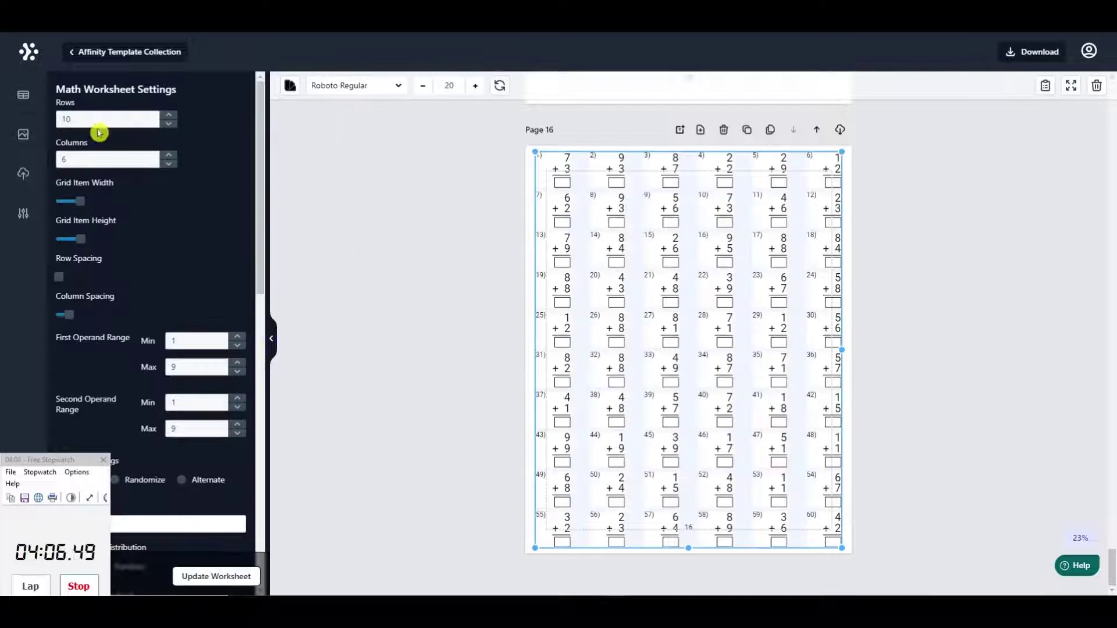
text(3)
key(Tab)
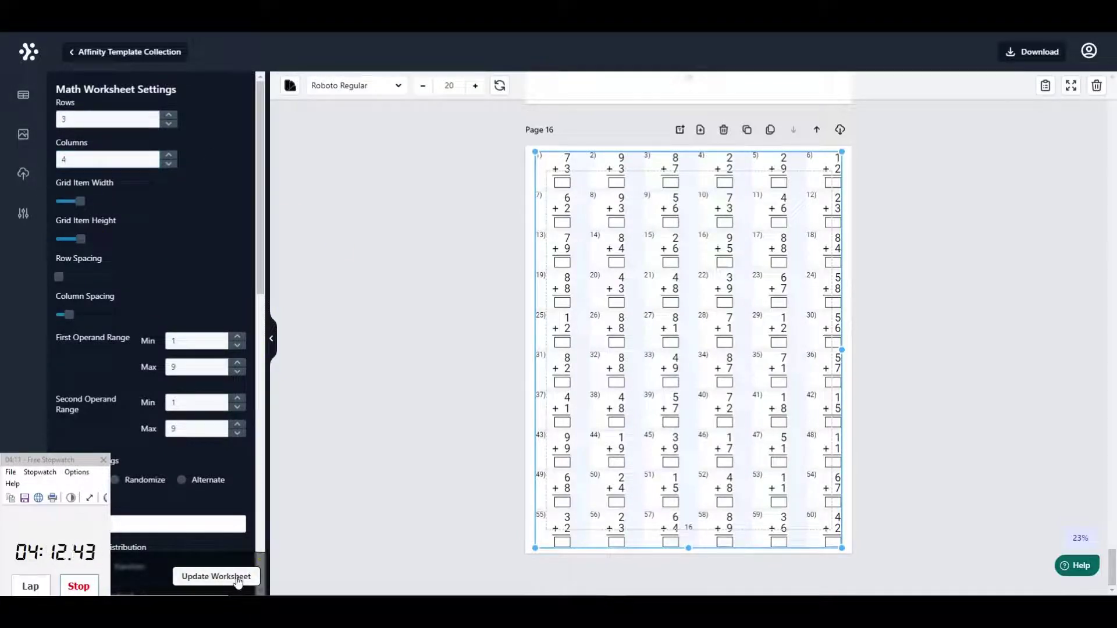
click(237, 578)
drag(672, 220, 713, 448)
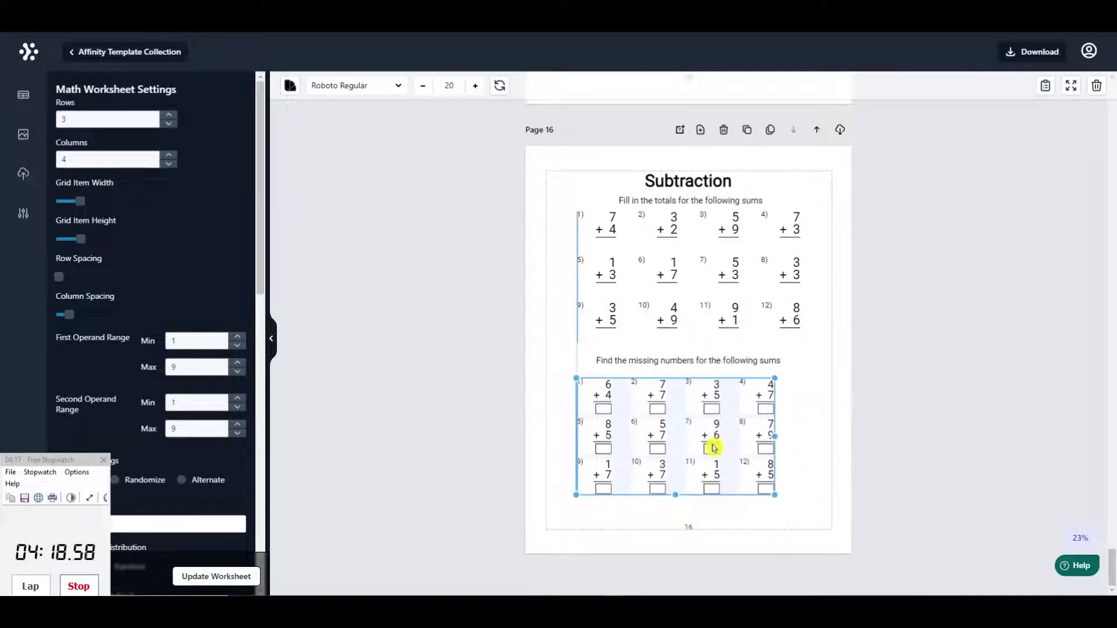
key(Delete)
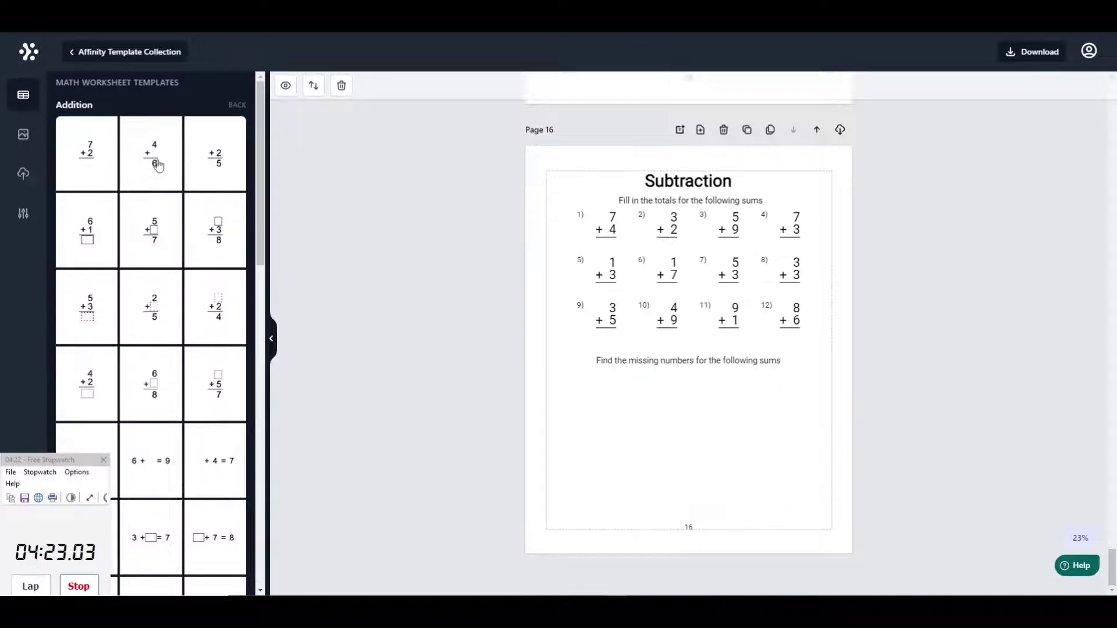
click(159, 167)
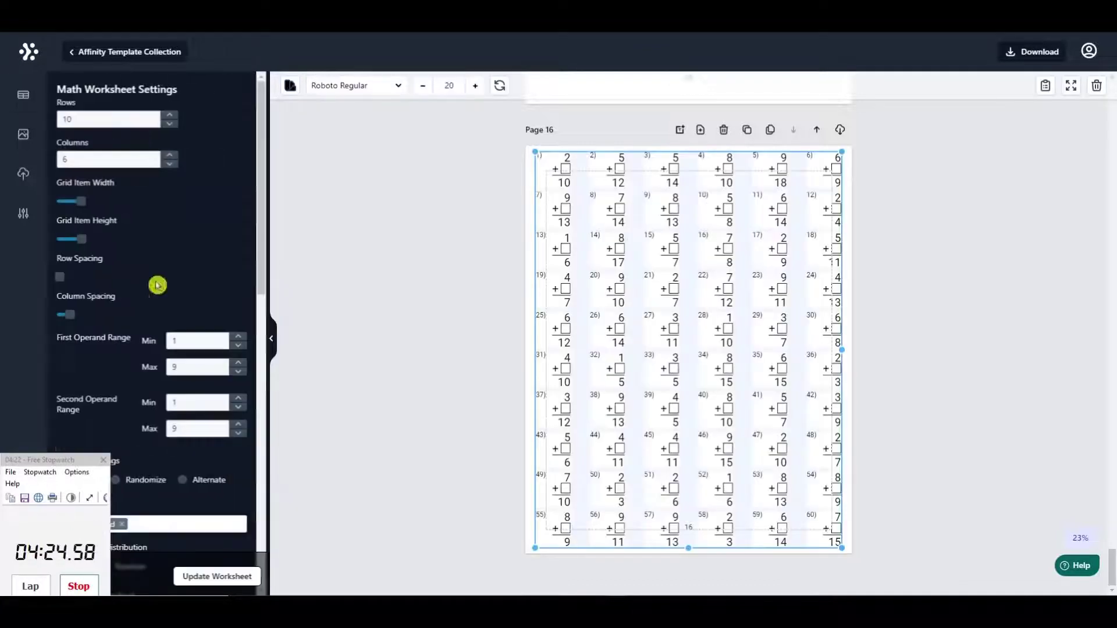
click(23, 95)
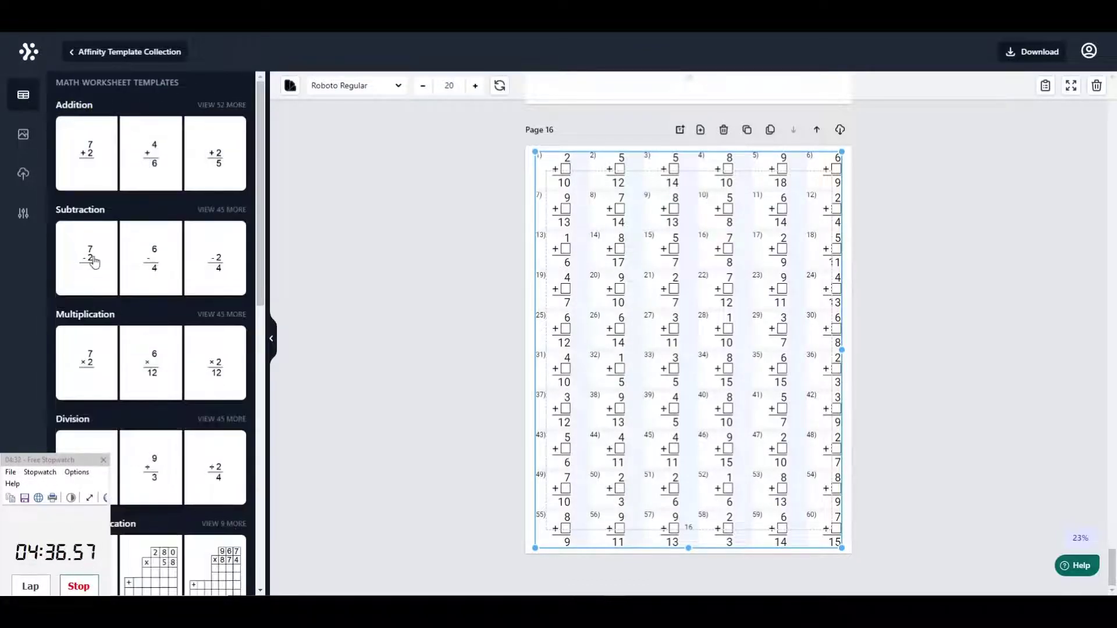
key(Delete)
click(24, 96)
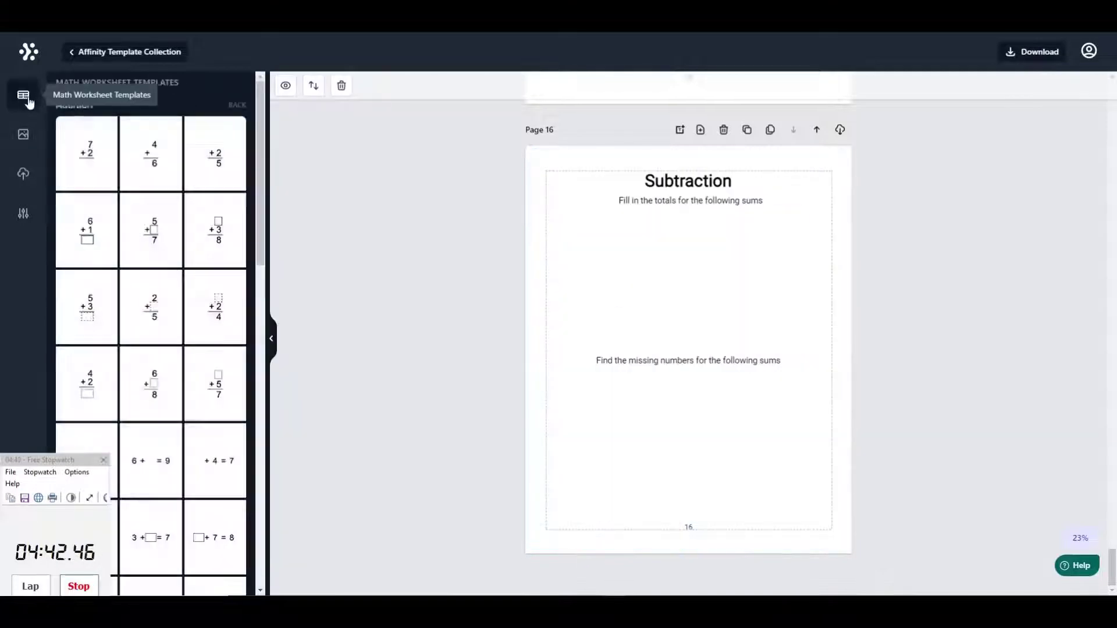
click(92, 244)
Insert the plain vertical subtraction worksheet on page 16 with 3 rows and 4 columns, enlarged beneath the first instruction
click(23, 94)
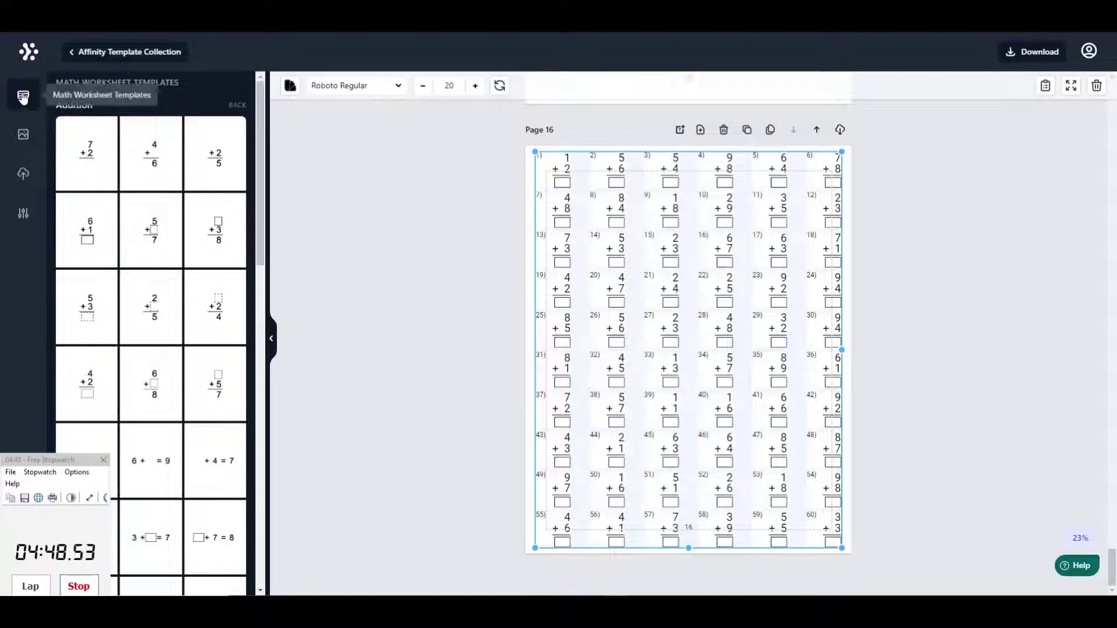
click(236, 107)
click(100, 263)
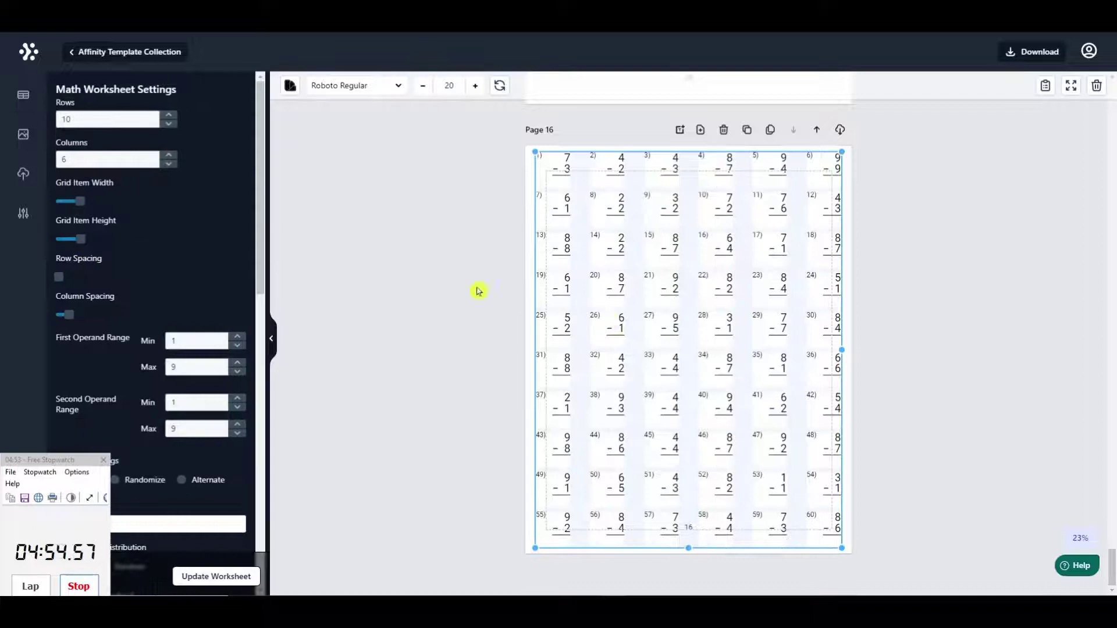
drag(93, 119, 33, 160)
text(3)
text(4)
click(215, 576)
drag(793, 342, 788, 324)
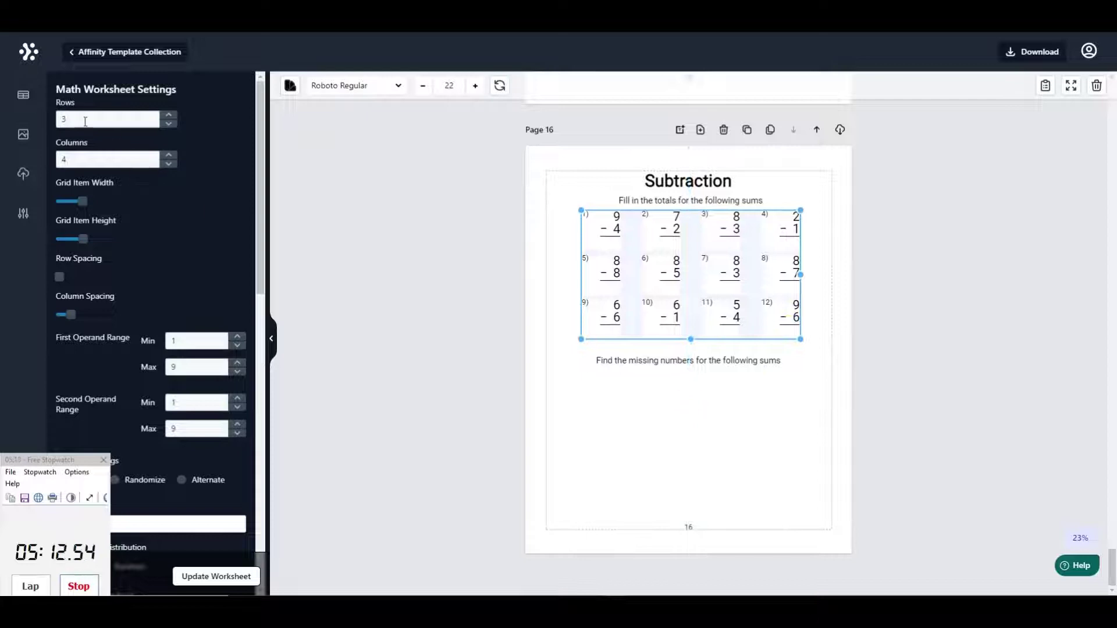
Insert the vertical subtraction worksheet with missing second operand on page 16 with 3 rows and 4 columns, enlarged beneath the second instruction
click(23, 94)
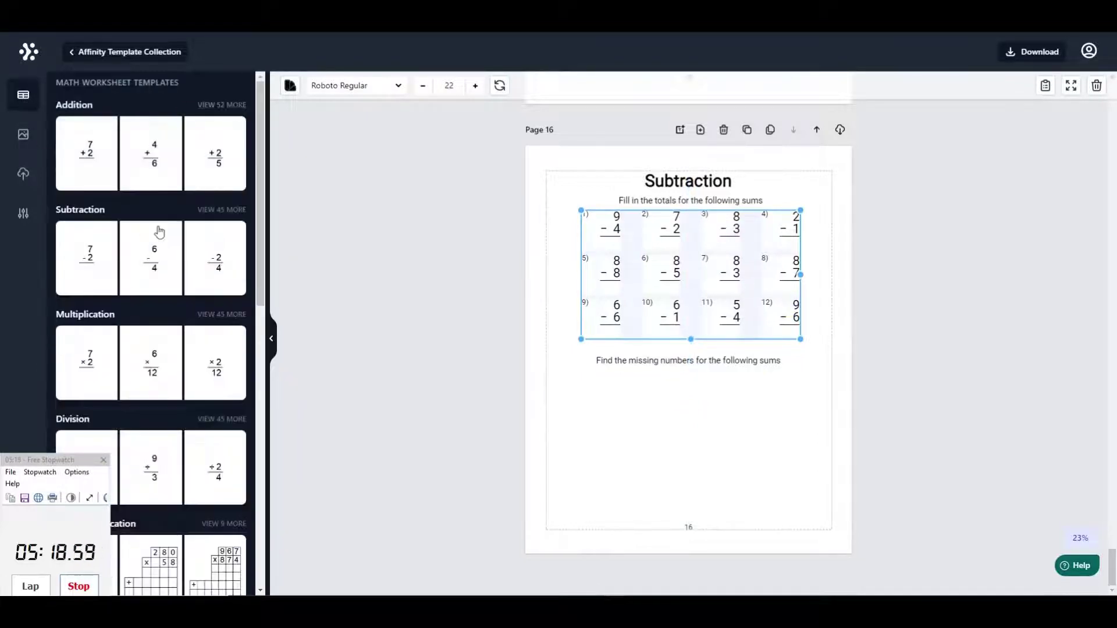
click(152, 269)
mouse_move(257, 292)
mouse_down()
mouse_move(257, 392)
mouse_move(256, 284)
mouse_up()
text(3)
key(Tab)
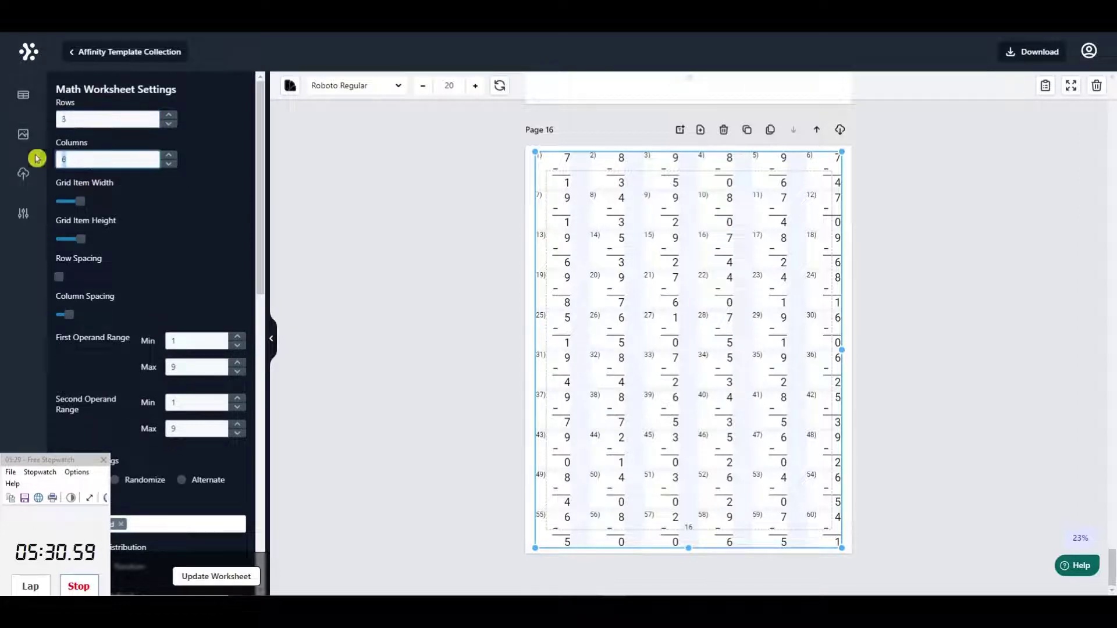
click(206, 584)
drag(625, 215, 671, 441)
drag(783, 496, 804, 508)
Start the missing-number subtraction grid's index at 13 and set its result block border style to Box
drag(262, 291, 117, 405)
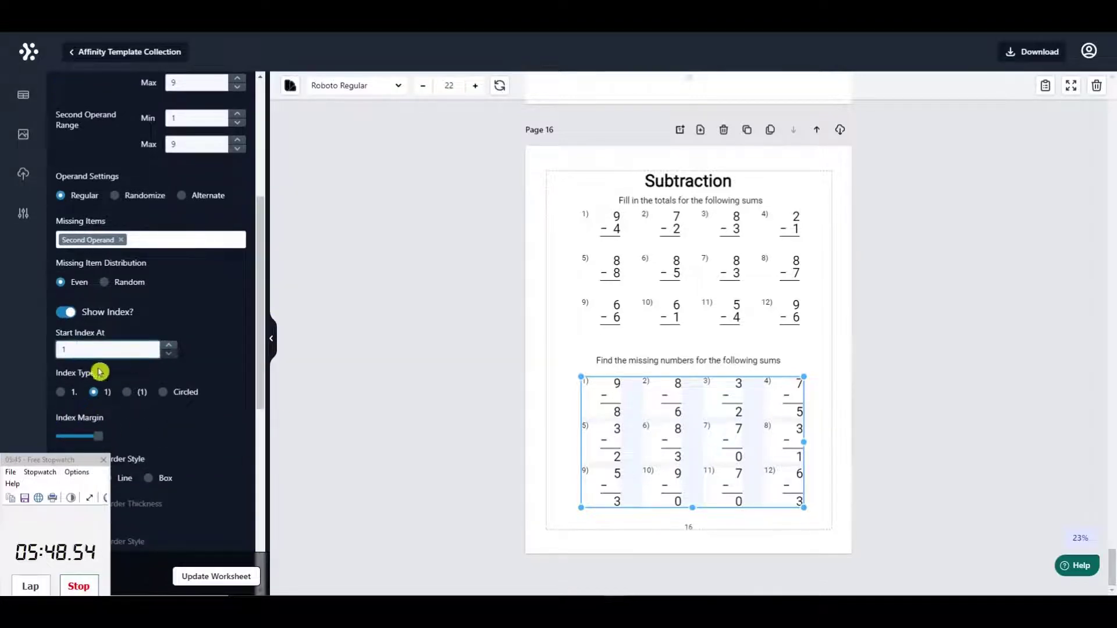
text(3)
drag(259, 399, 259, 450)
click(149, 353)
click(210, 577)
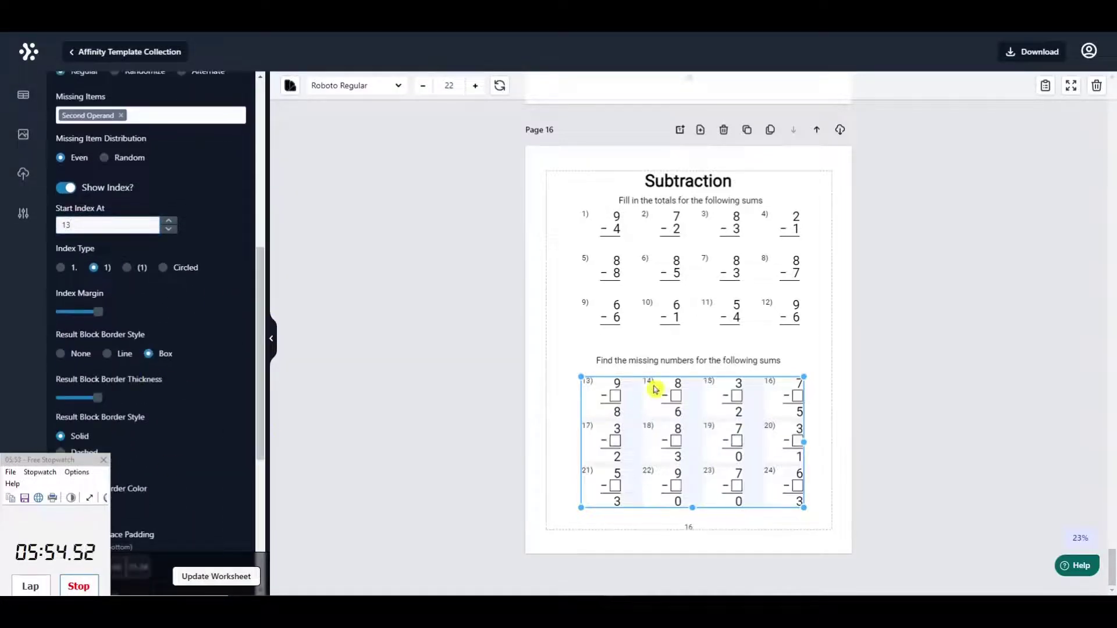
Bulk clone the finished subtraction page 16 into 14 more pages
click(734, 405)
click(770, 130)
click(593, 360)
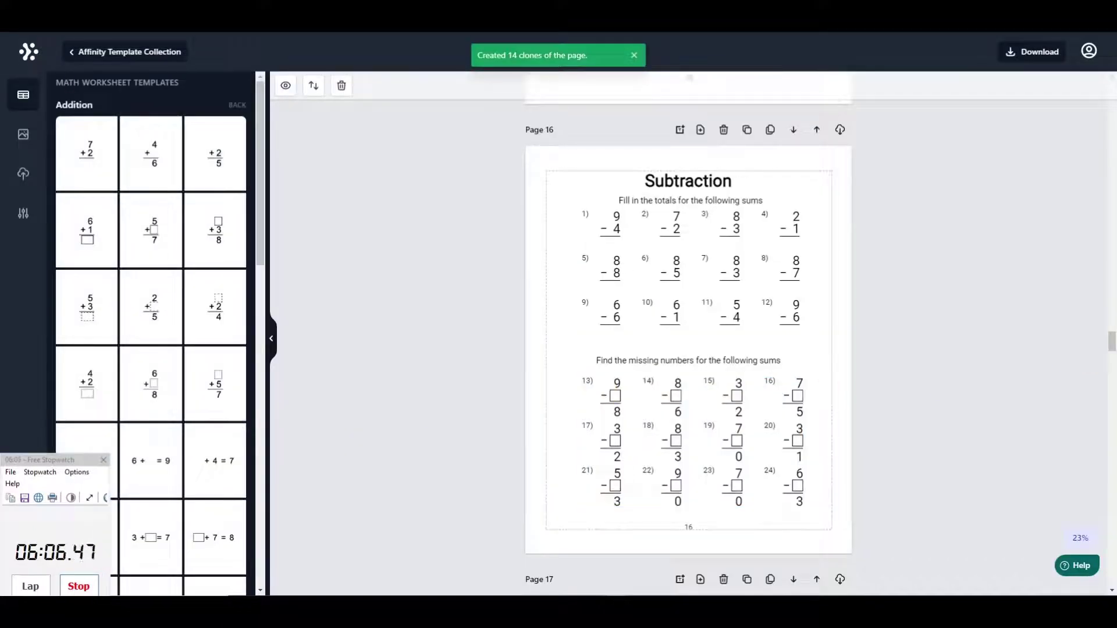
Duplicate the last subtraction page, page 30, to add a page 31
scroll(689, 337, down, 20)
drag(1112, 443, 1113, 580)
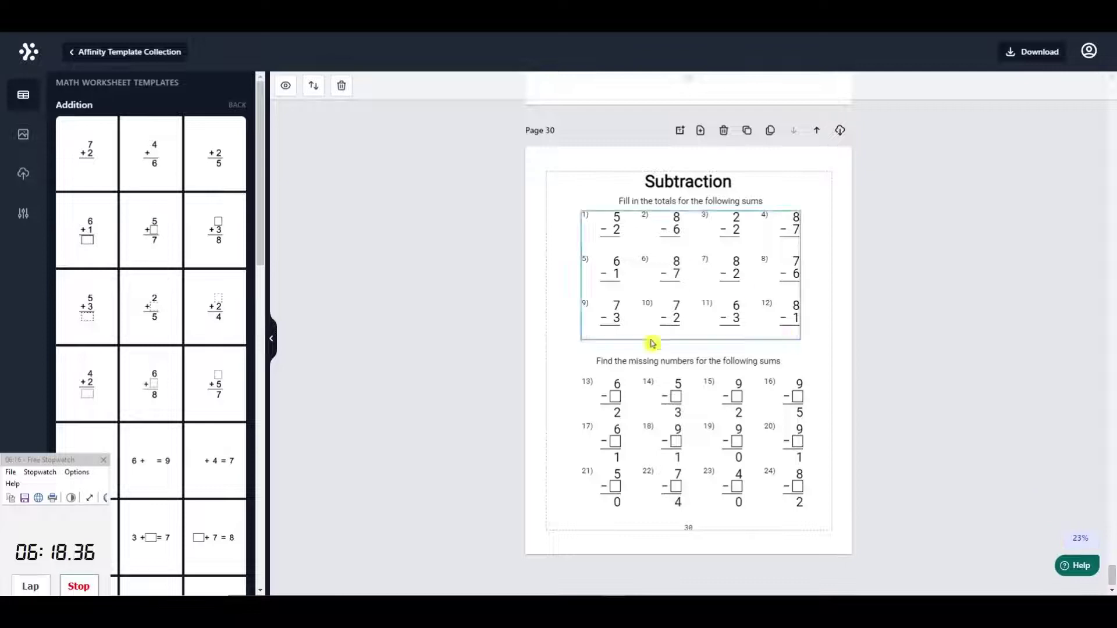
drag(253, 200, 235, 155)
click(232, 106)
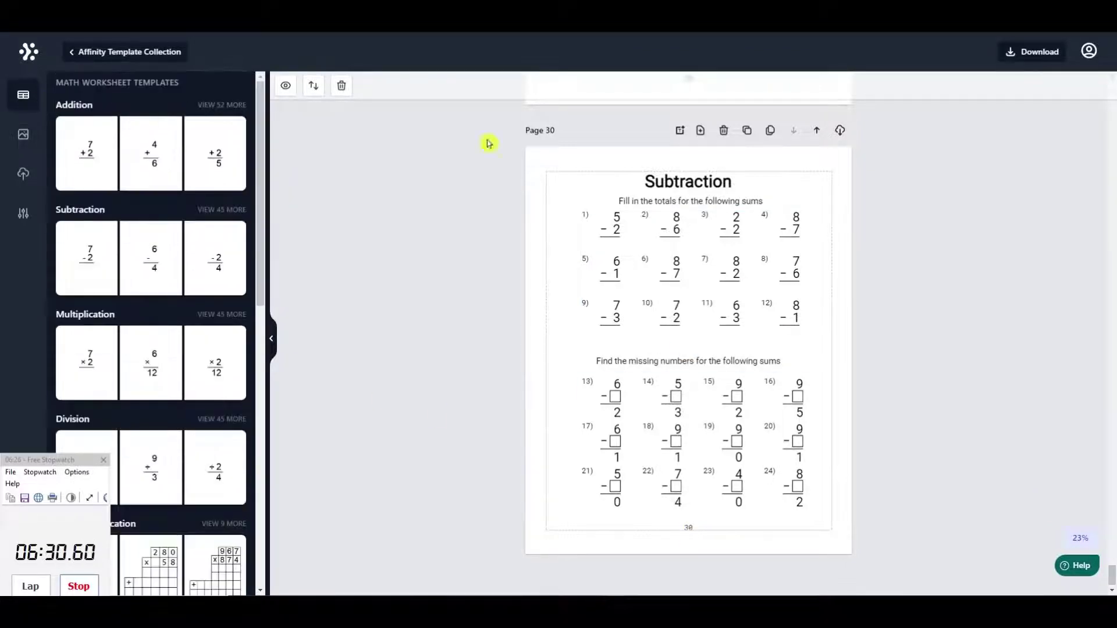
click(795, 251)
scroll(795, 251, down, 5)
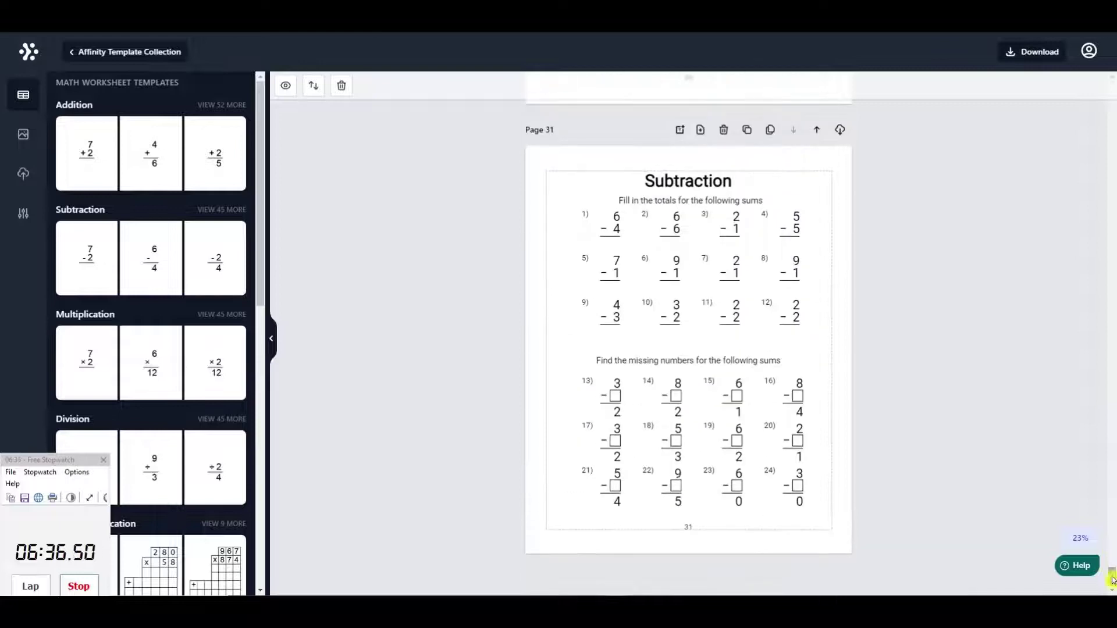
Delete both subtraction grids from page 31, keeping the title and instructions
click(691, 238)
key(Delete)
click(682, 401)
key(Delete)
Replace the title on page 31 with "Multiplication" and centre it
click(663, 182)
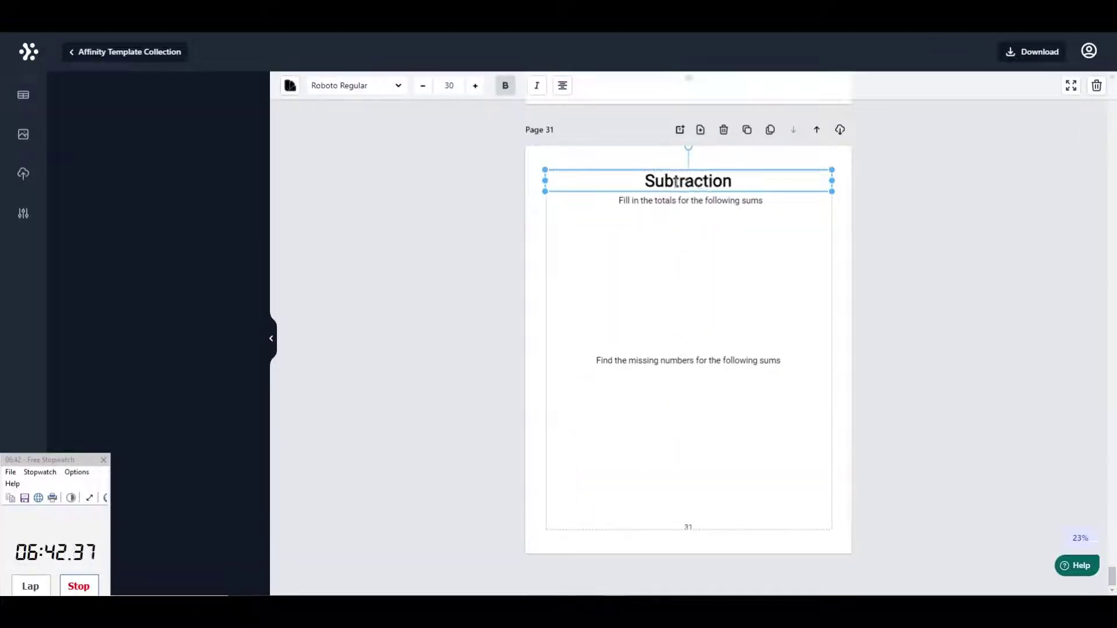
double_click(662, 181)
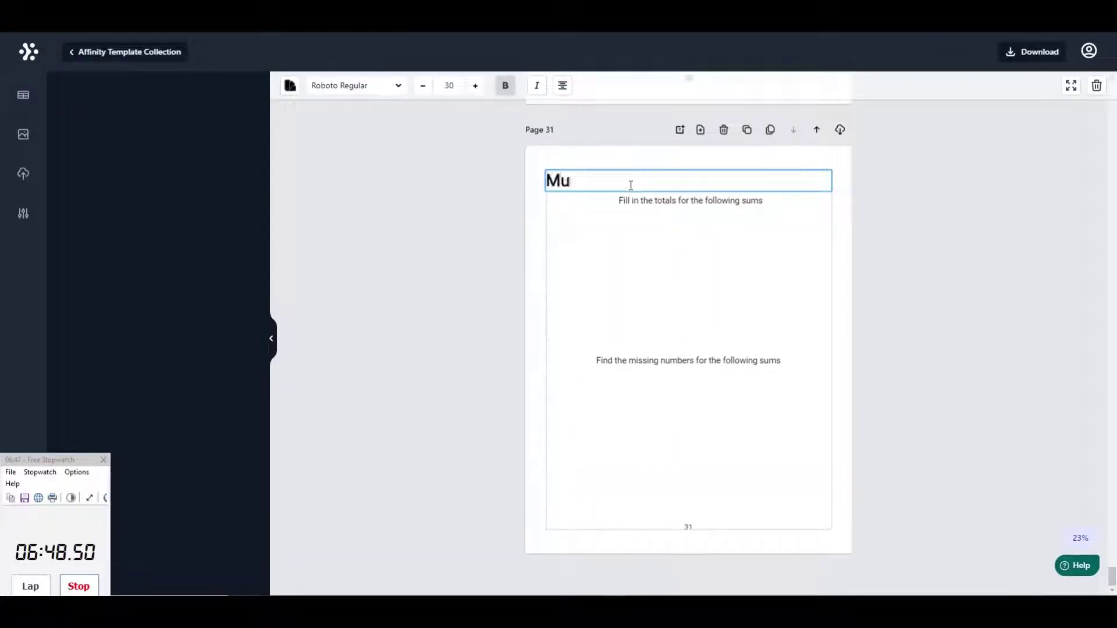
click(563, 85)
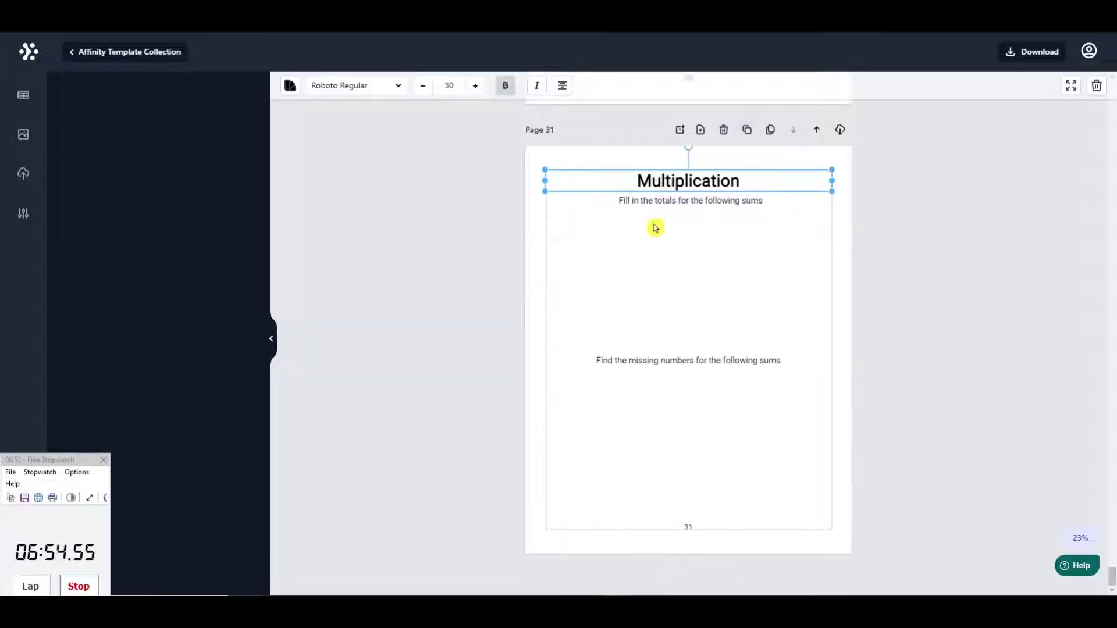
Insert the plain vertical multiplication worksheet on page 31 with 3 rows and 4 columns, enlarged beneath the first instruction
click(23, 96)
click(241, 107)
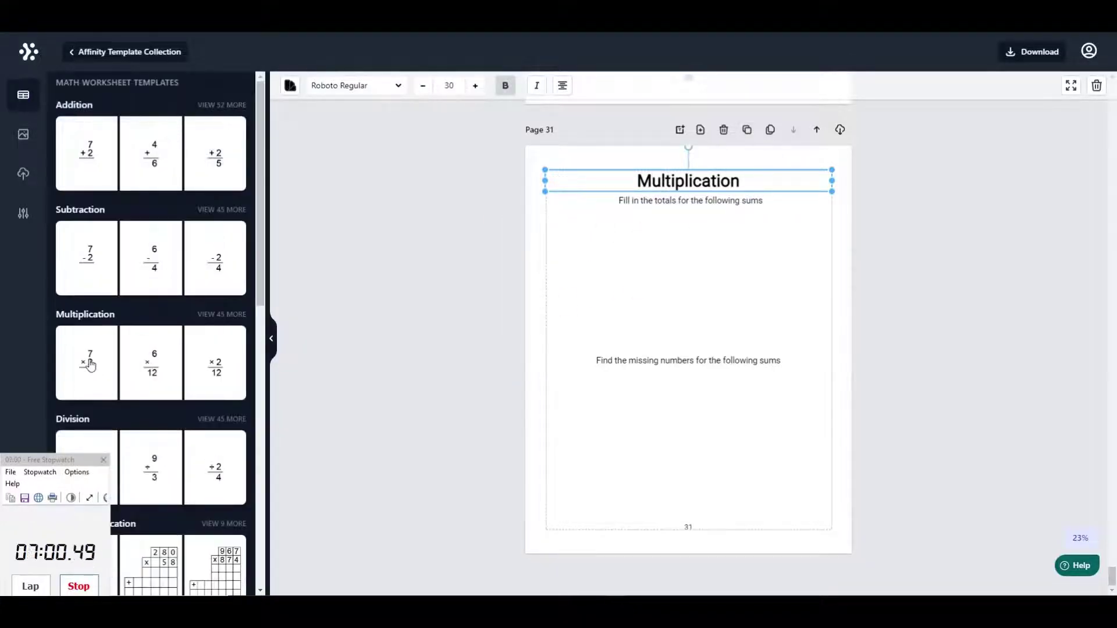
click(90, 365)
text(3)
key(Tab)
text(4)
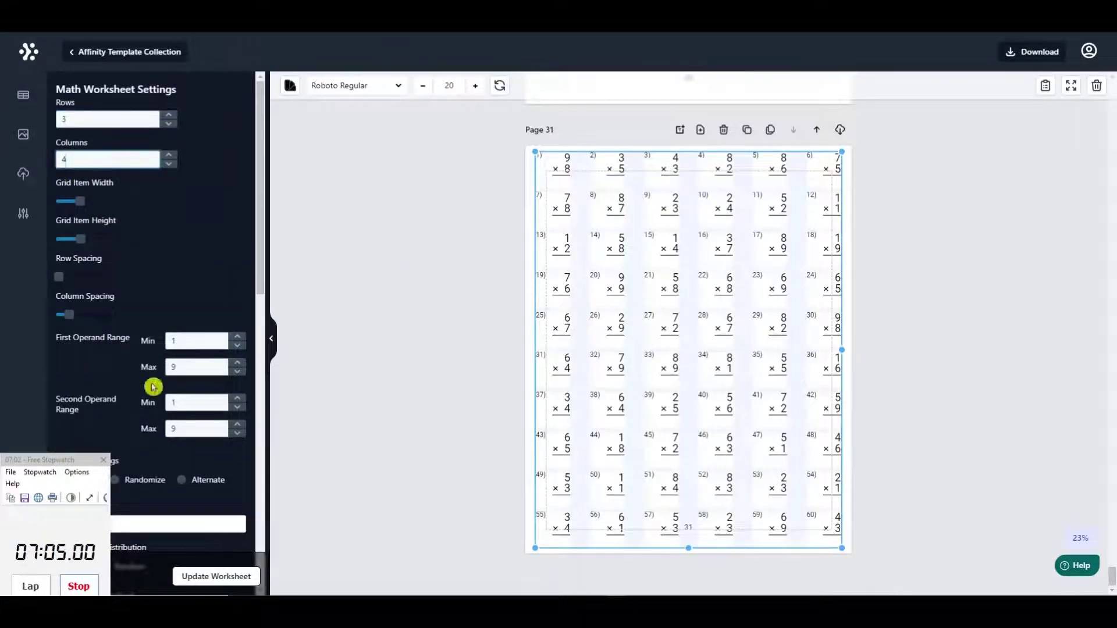
click(217, 577)
drag(773, 329, 800, 343)
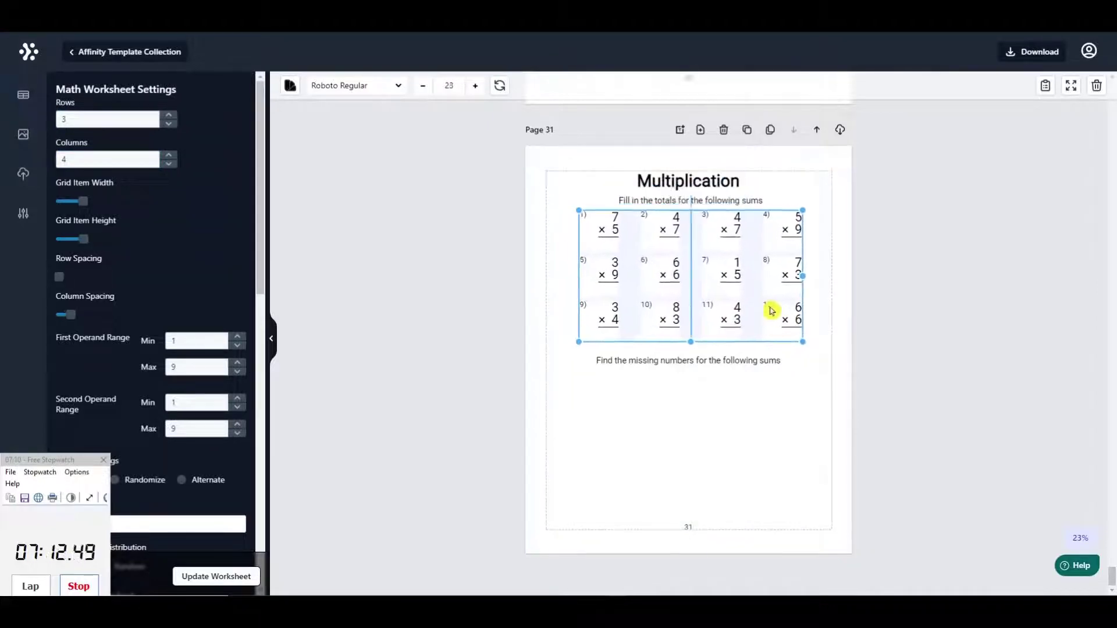
click(405, 319)
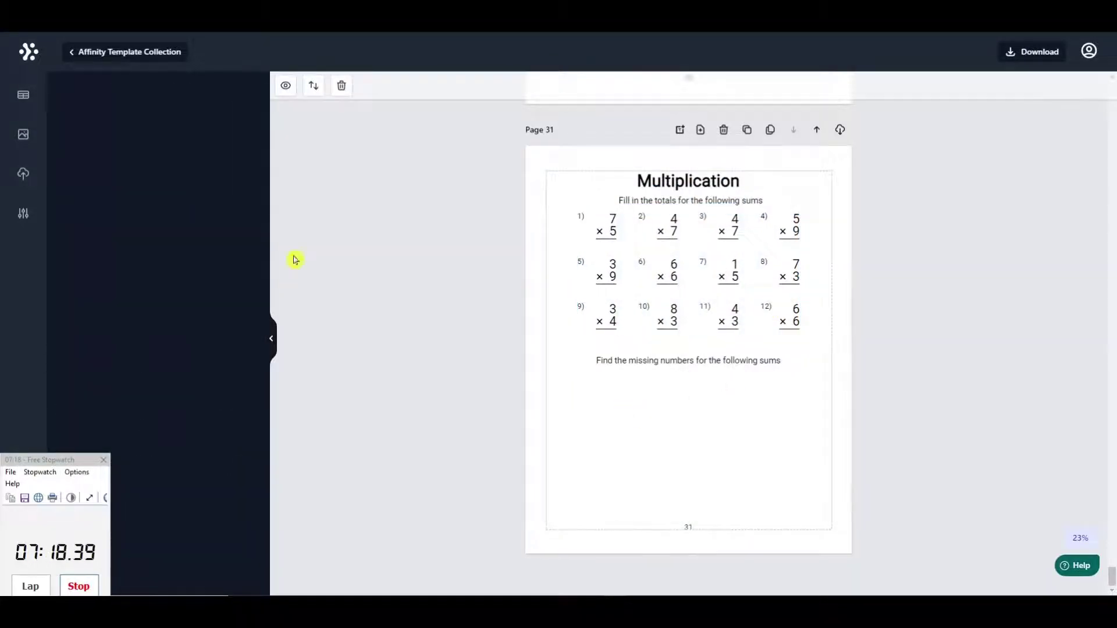
Insert a 3-row, 4-column multiplication grid with missing second operands, index starting at 13 and Box result border, enlarged beneath page 31's second instruction
click(23, 94)
click(155, 370)
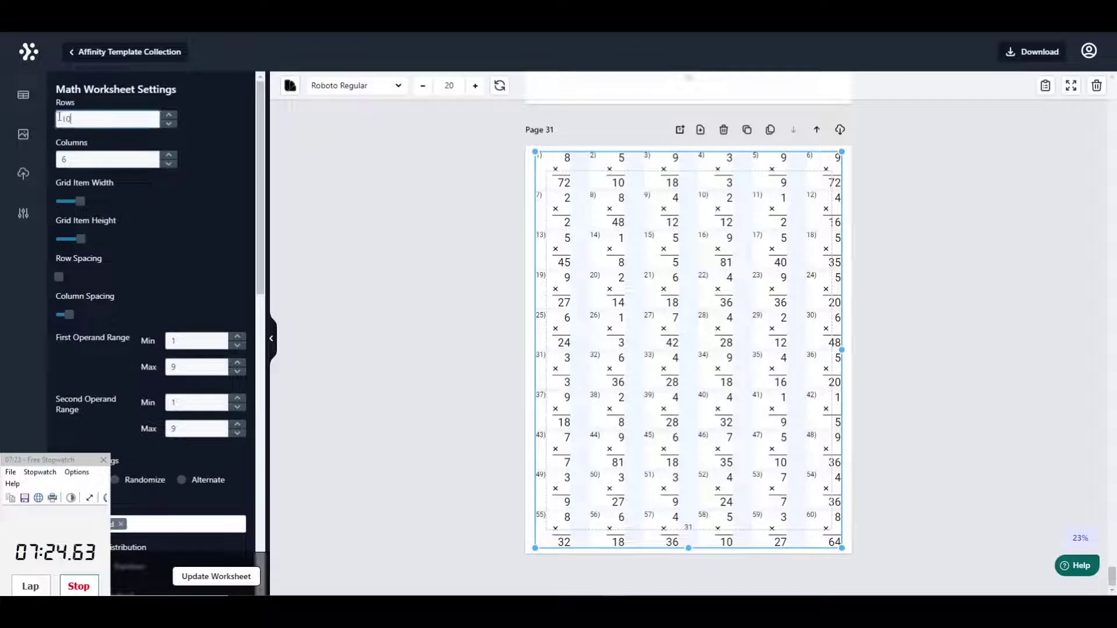
drag(262, 288, 255, 437)
click(150, 367)
click(75, 216)
text(3)
click(225, 573)
drag(682, 207, 721, 436)
drag(774, 497, 805, 516)
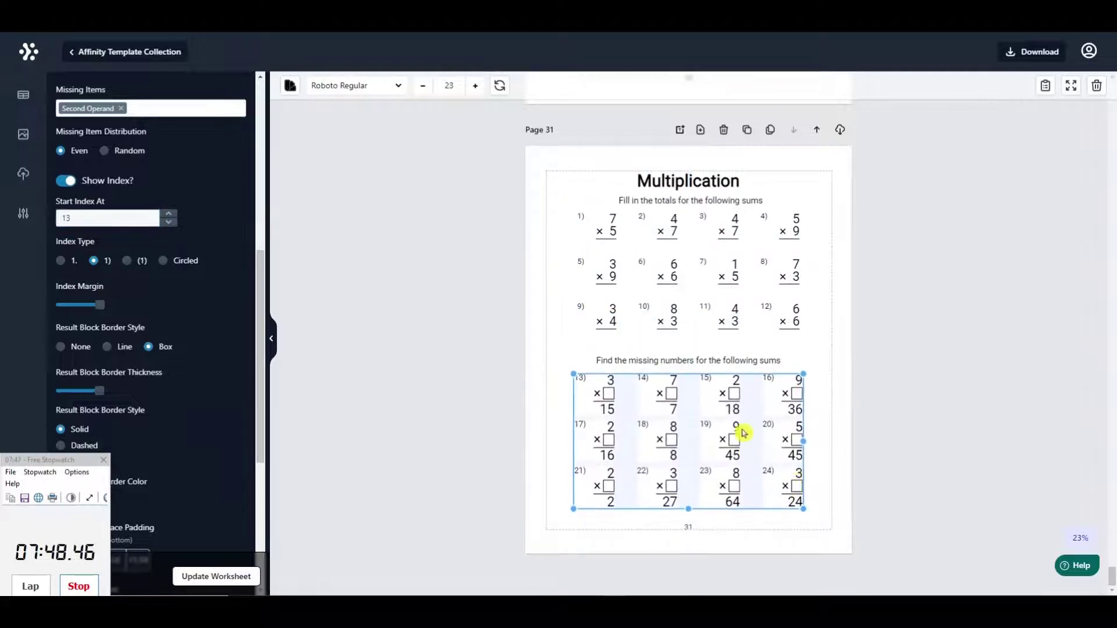
Bulk clone the finished multiplication page 31 into 14 more pages
click(771, 129)
text(14)
click(608, 356)
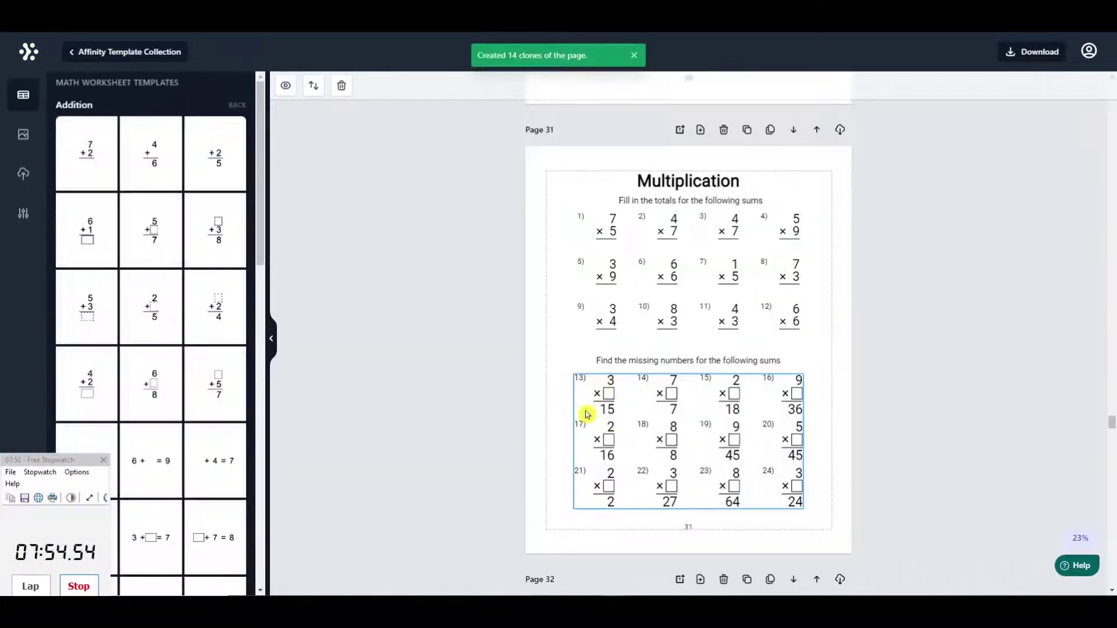
Duplicate the last multiplication page and change the new page 46's title to "Division"
drag(1111, 423, 1110, 588)
click(747, 129)
click(731, 180)
drag(731, 180, 733, 180)
double_click(733, 179)
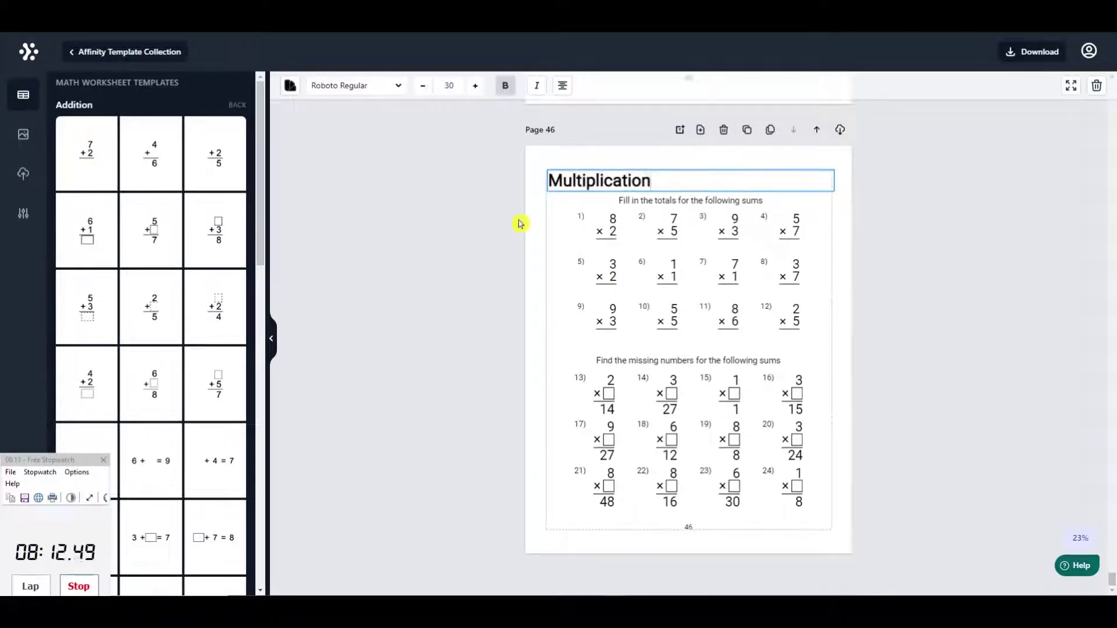
click(864, 300)
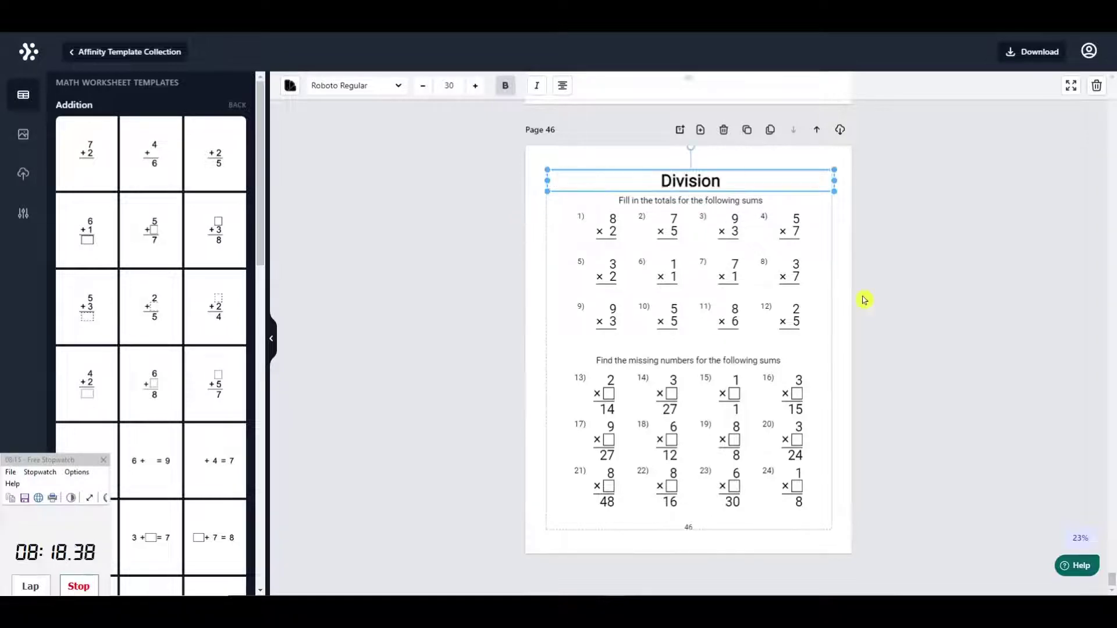
Delete both multiplication grids from page 46
click(648, 233)
key(Delete)
click(693, 444)
key(Delete)
Insert the plain vertical division worksheet on page 46 with 3 rows and 4 columns, enlarged beneath the first instruction
click(235, 105)
click(95, 447)
drag(89, 118, 32, 136)
text(3)
key(Tab)
text(4)
click(218, 573)
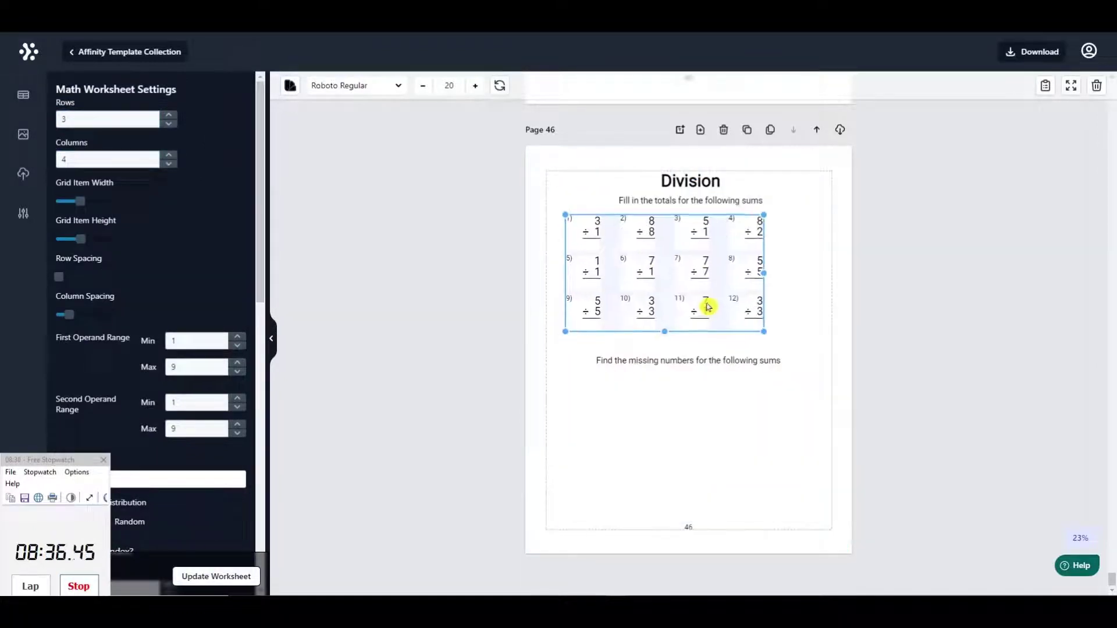
drag(790, 316, 799, 312)
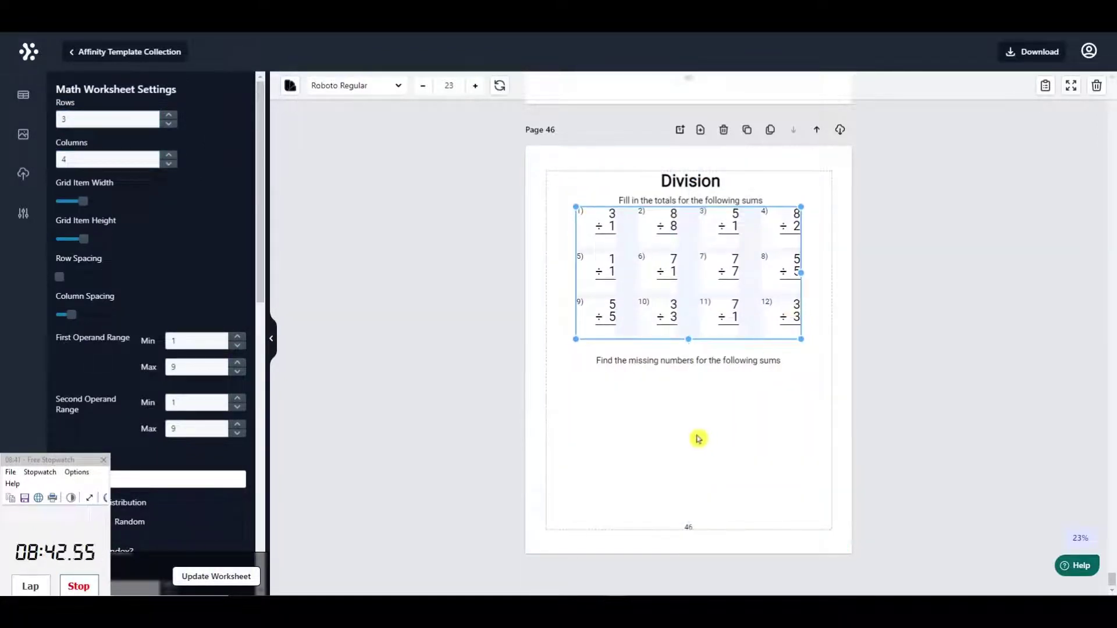
click(608, 412)
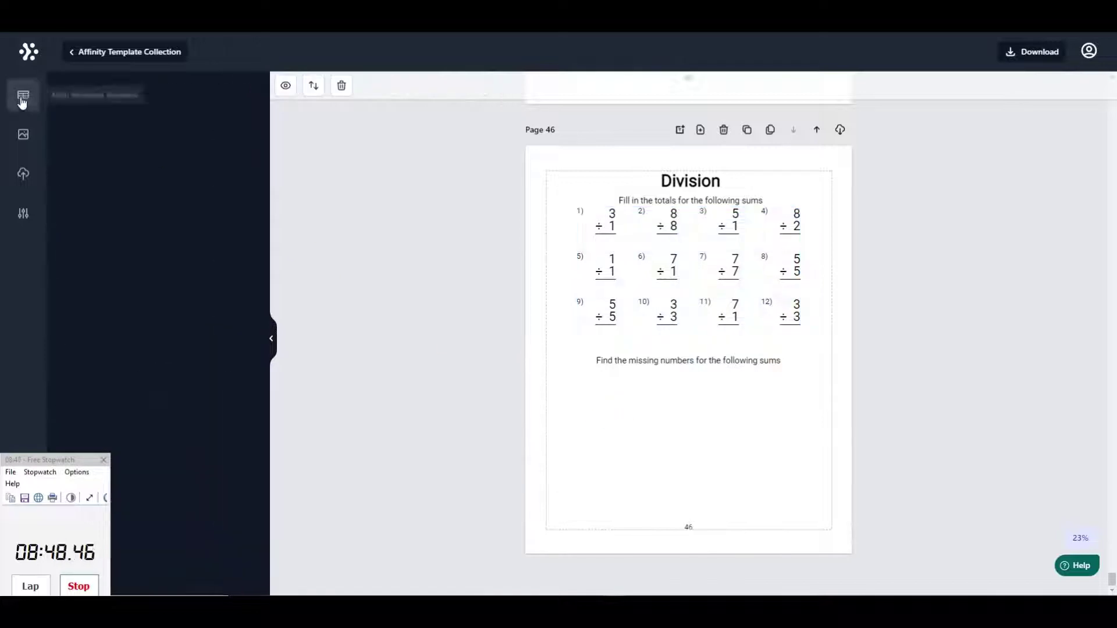
Insert a 3-row, 4-column division grid with missing second operands, index starting at 13 and Box result border, enlarged beneath page 46's second instruction
click(161, 448)
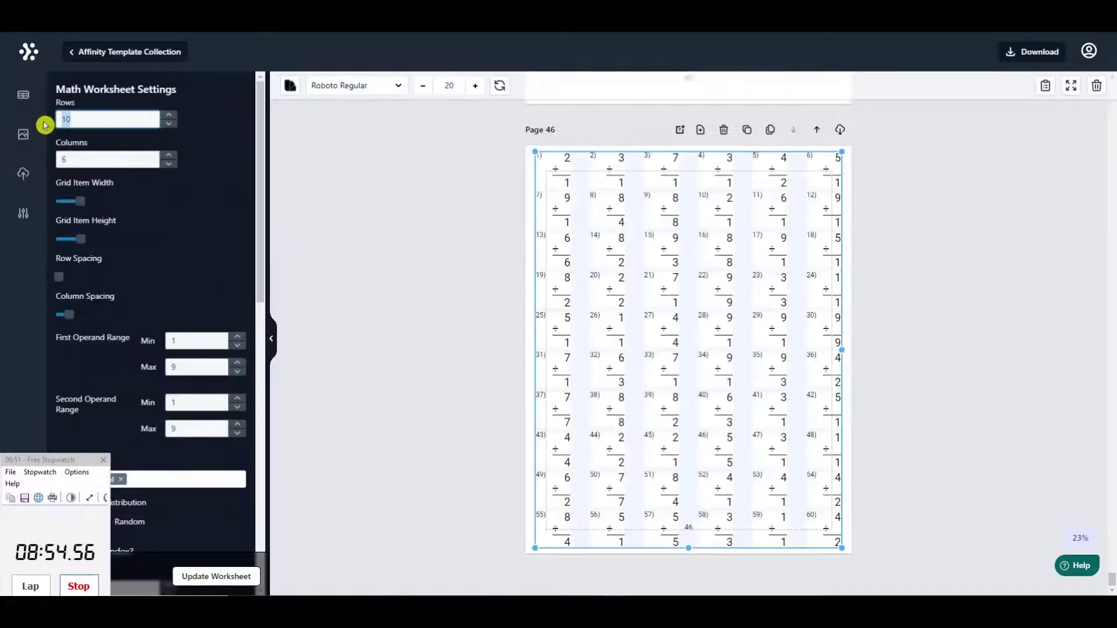
drag(260, 294, 262, 436)
click(149, 285)
click(88, 200)
click(214, 579)
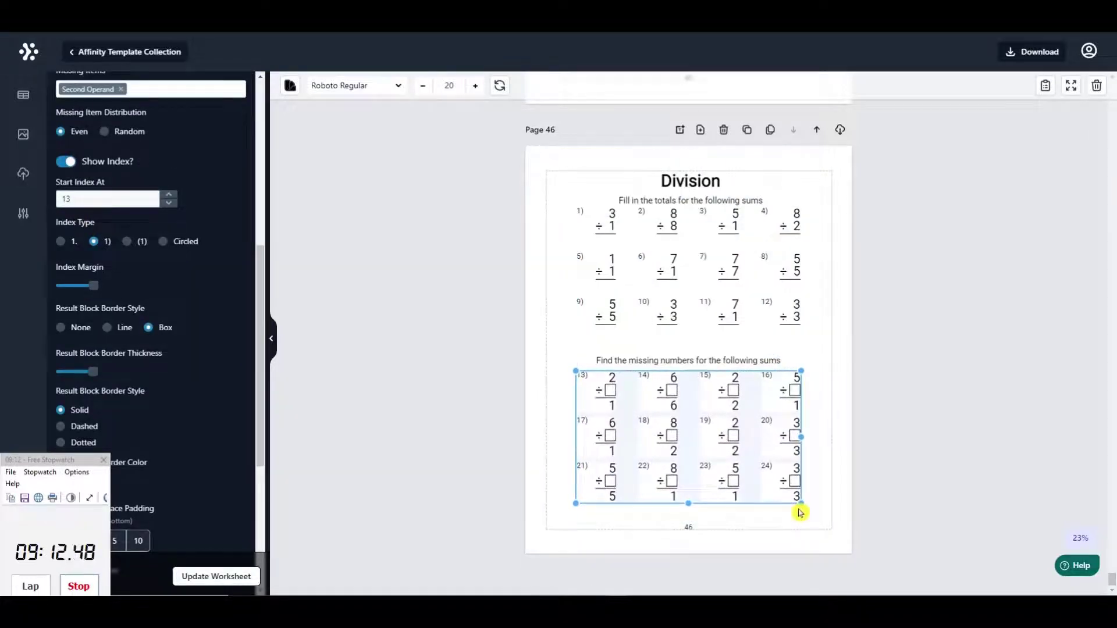
Bulk clone the finished division page 46 into 14 more pages
click(818, 520)
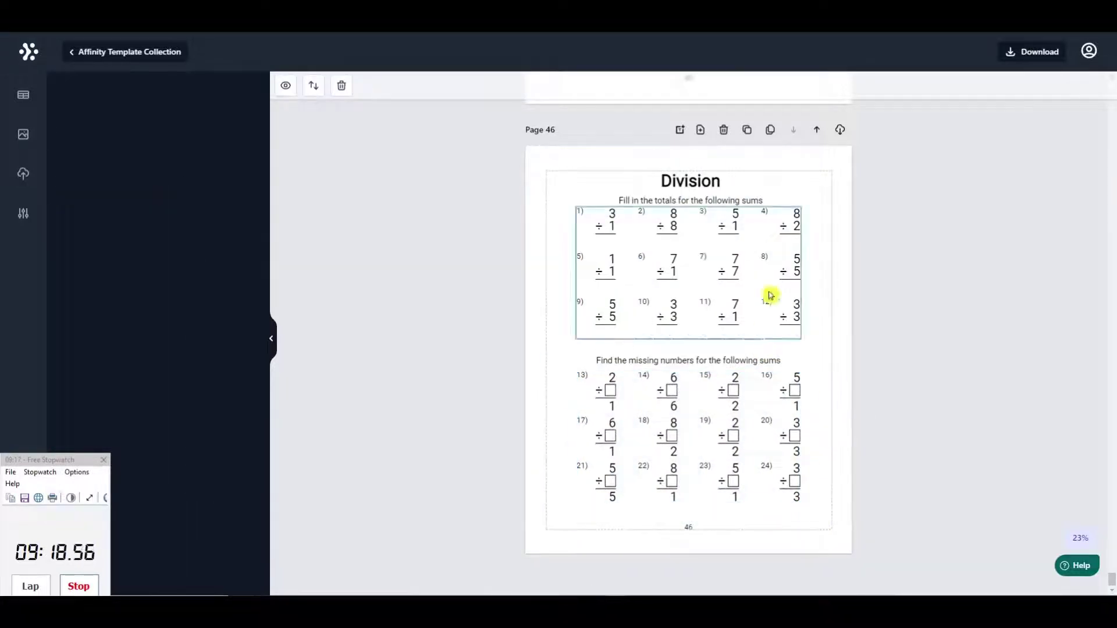
click(770, 129)
click(590, 360)
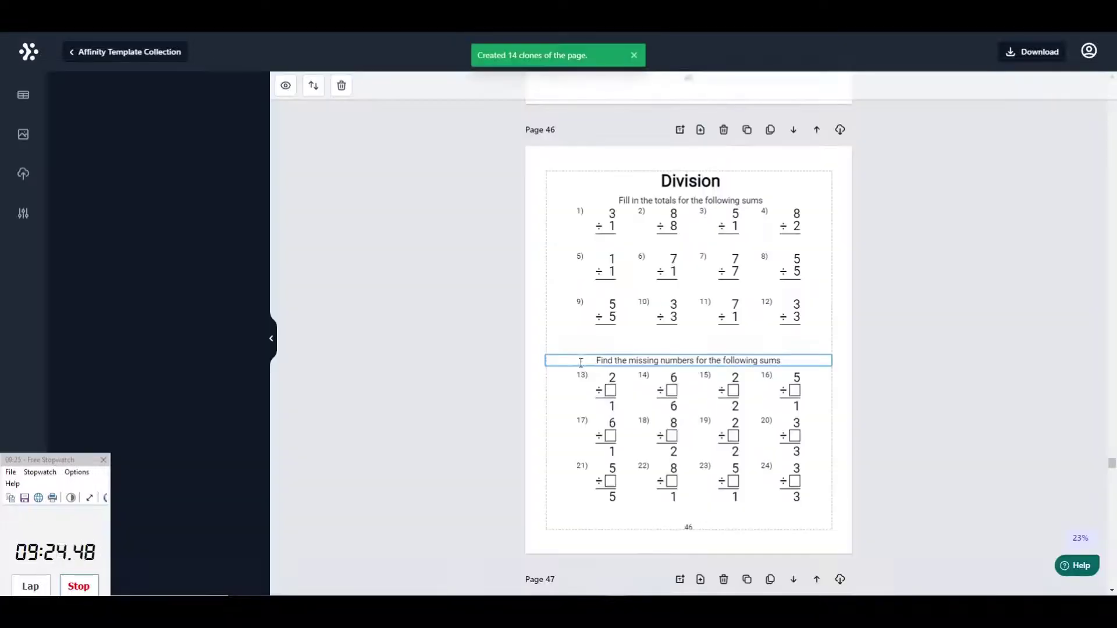
Bulk clone addition page 15 into 10 more pages
mouse_move(1112, 465)
mouse_down()
mouse_move(1099, 591)
mouse_move(1110, 559)
mouse_move(1110, 105)
mouse_move(1112, 138)
mouse_up()
mouse_move(1103, 200)
mouse_down()
mouse_move(1097, 209)
mouse_move(1112, 206)
mouse_up()
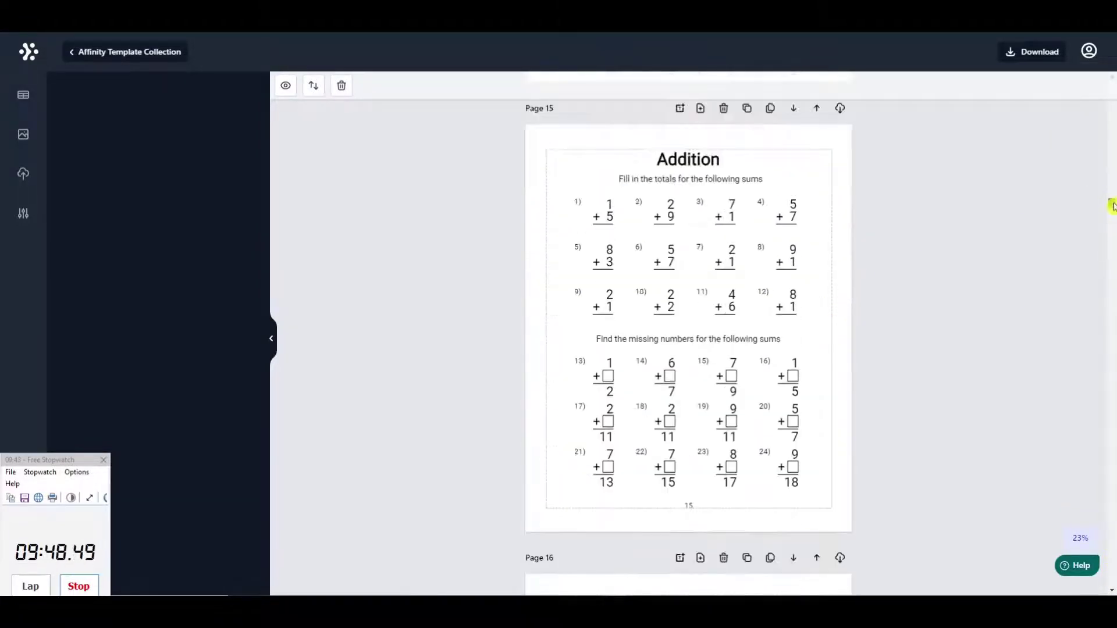
click(770, 108)
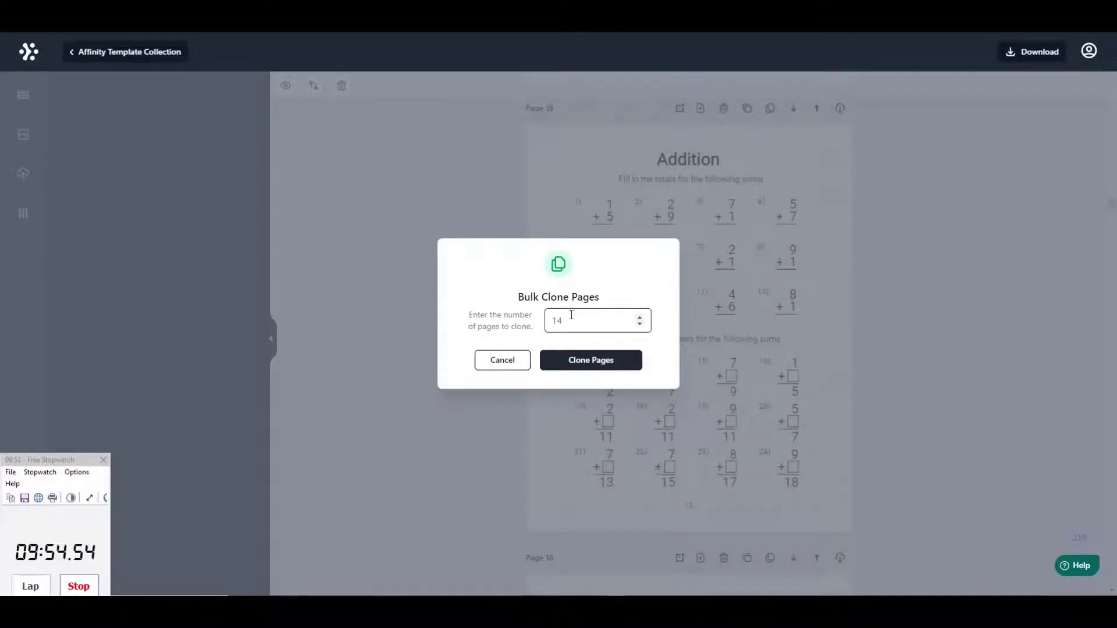
text(10)
click(582, 362)
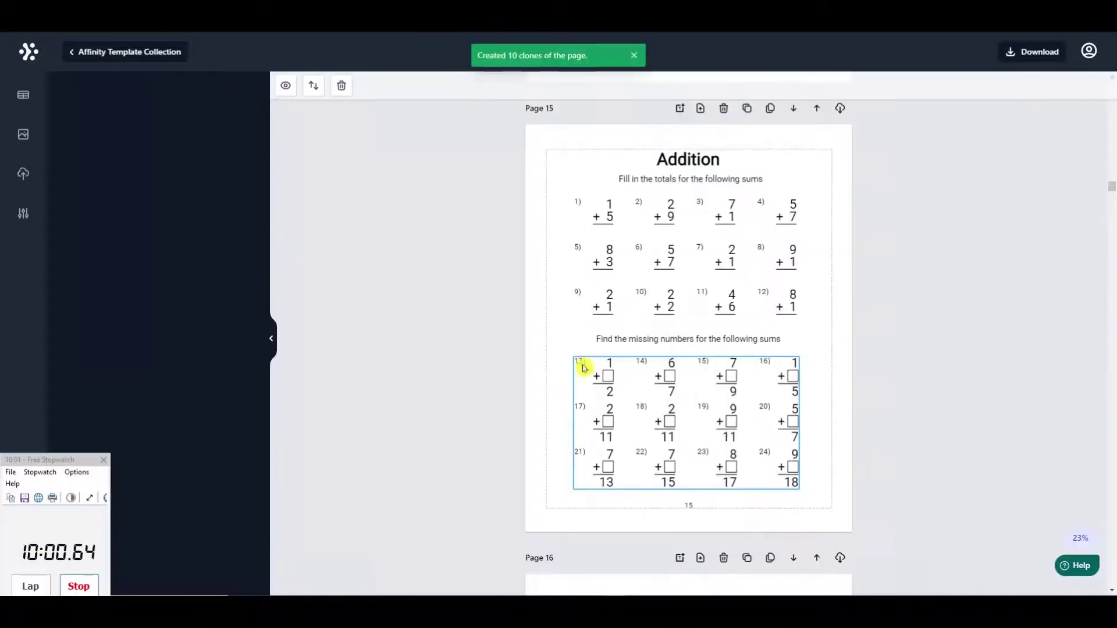
Bulk clone one subtraction, one multiplication and one division page into 10 more pages each
scroll(1051, 465, down, 2)
mouse_move(1112, 187)
mouse_down()
mouse_move(1114, 585)
mouse_move(1112, 473)
mouse_move(1094, 592)
mouse_up()
click(810, 390)
click(809, 353)
click(770, 338)
click(617, 360)
click(770, 460)
click(617, 361)
click(770, 247)
click(634, 360)
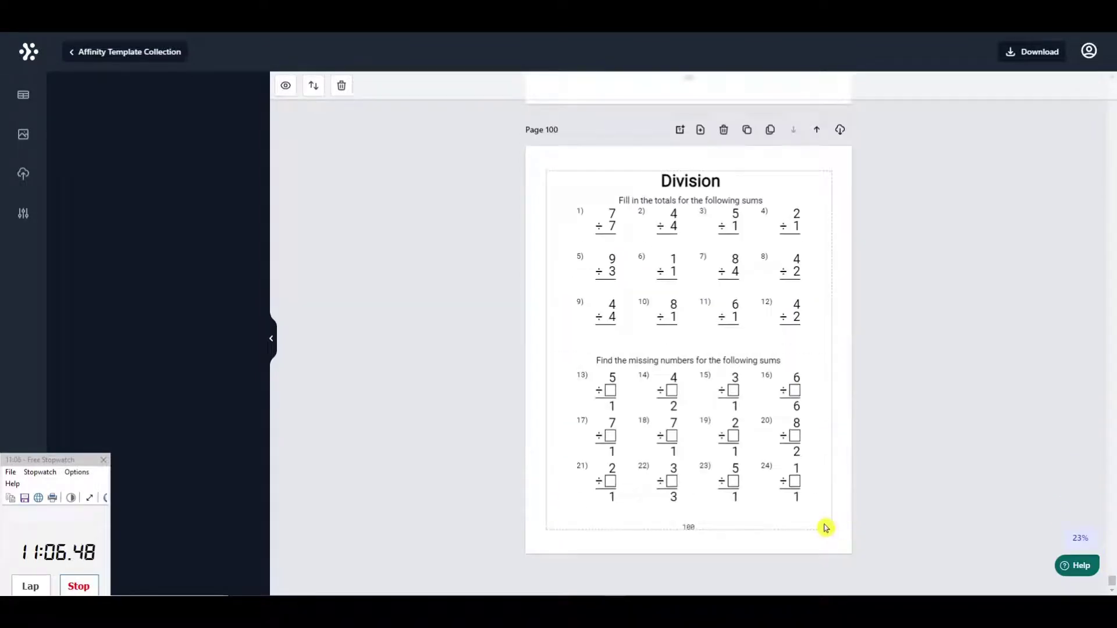
click(23, 95)
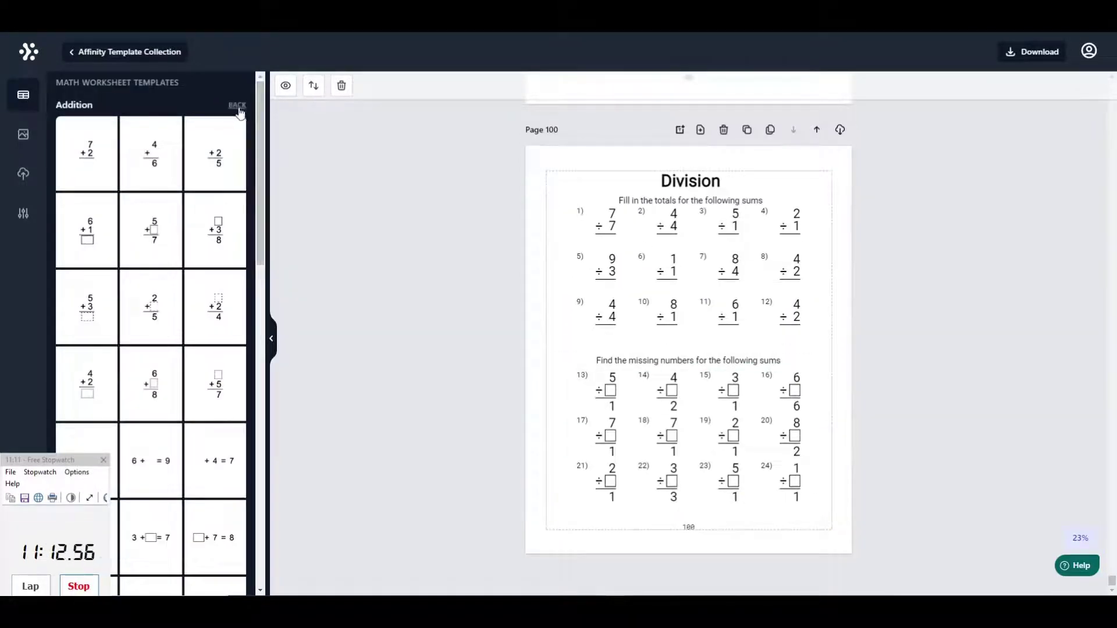
click(237, 106)
drag(266, 521, 276, 119)
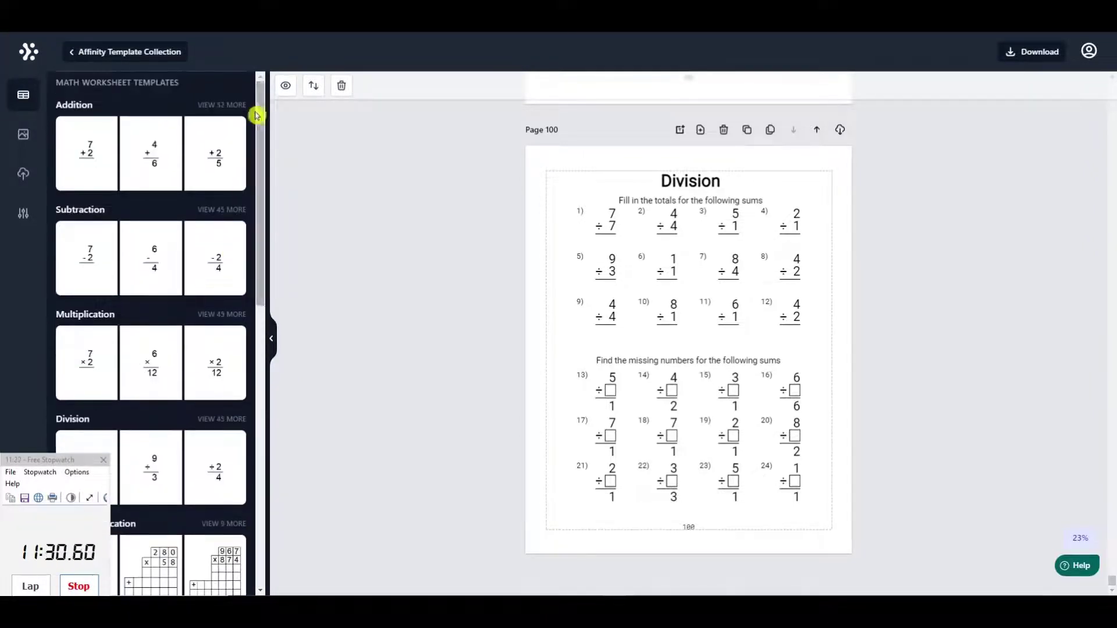
click(23, 213)
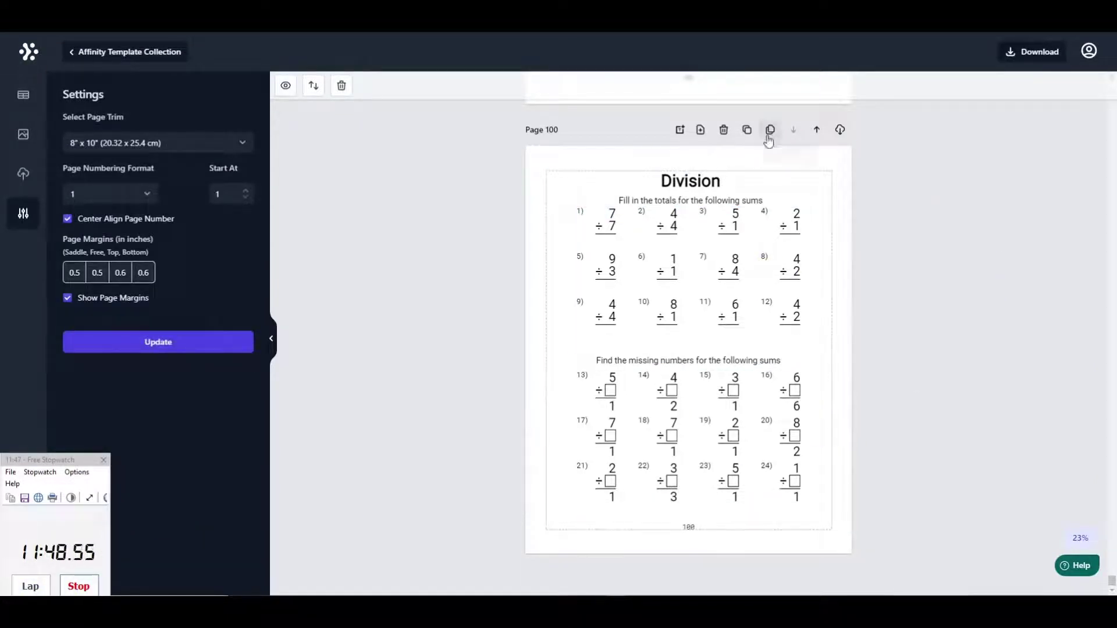
Generate the solutions for the math worksheets and look over the completed workbook pages
click(285, 85)
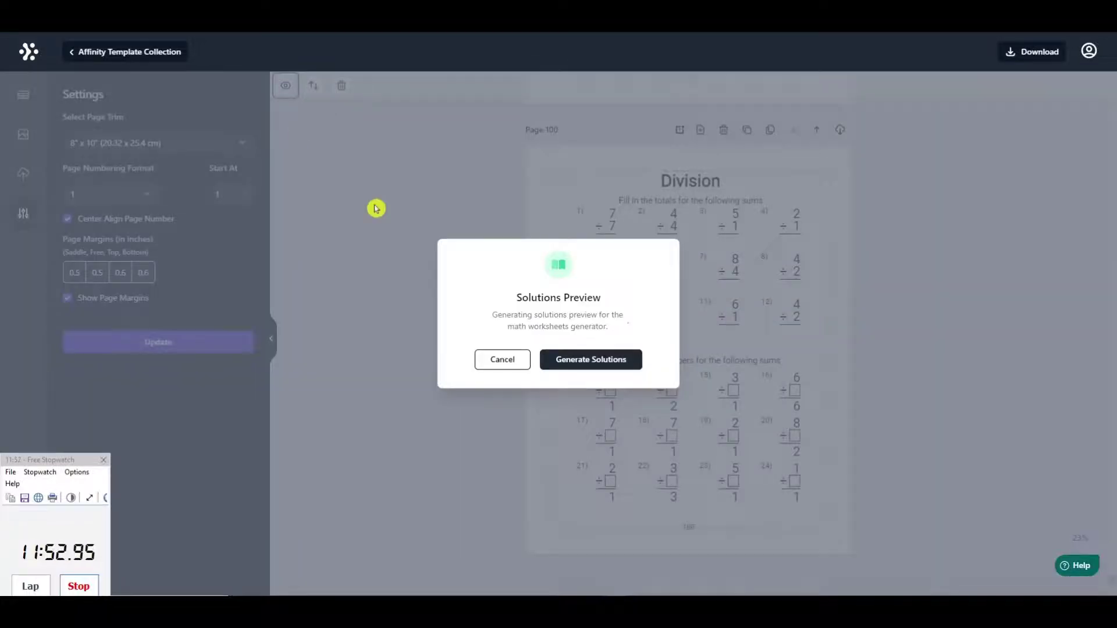
click(592, 363)
drag(1112, 202, 1077, 99)
click(155, 54)
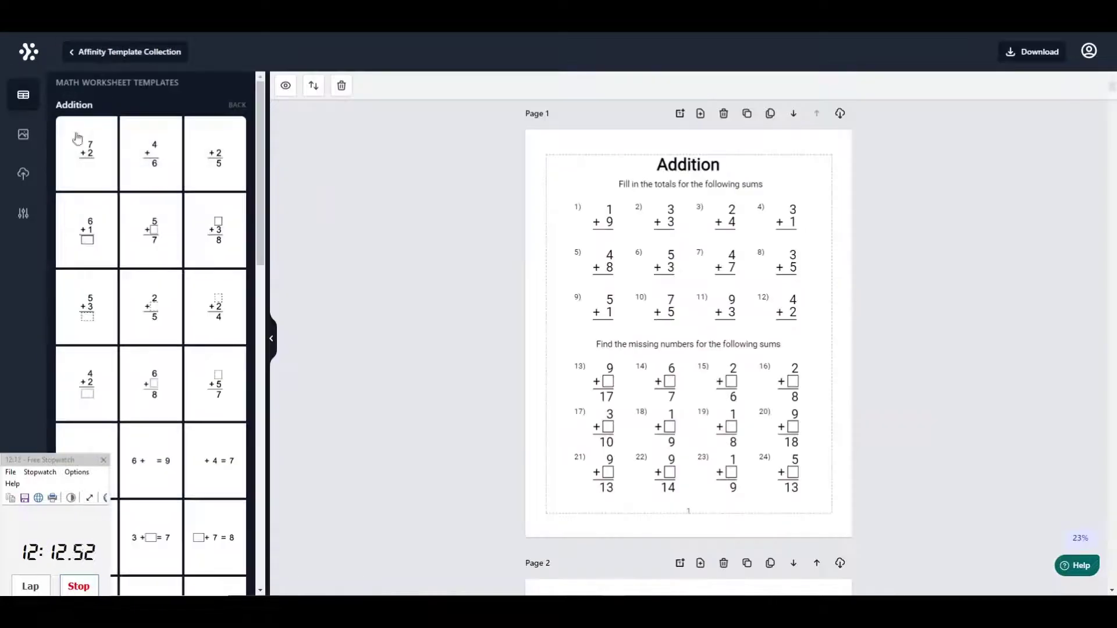
click(1114, 152)
drag(1112, 143, 1110, 349)
click(82, 585)
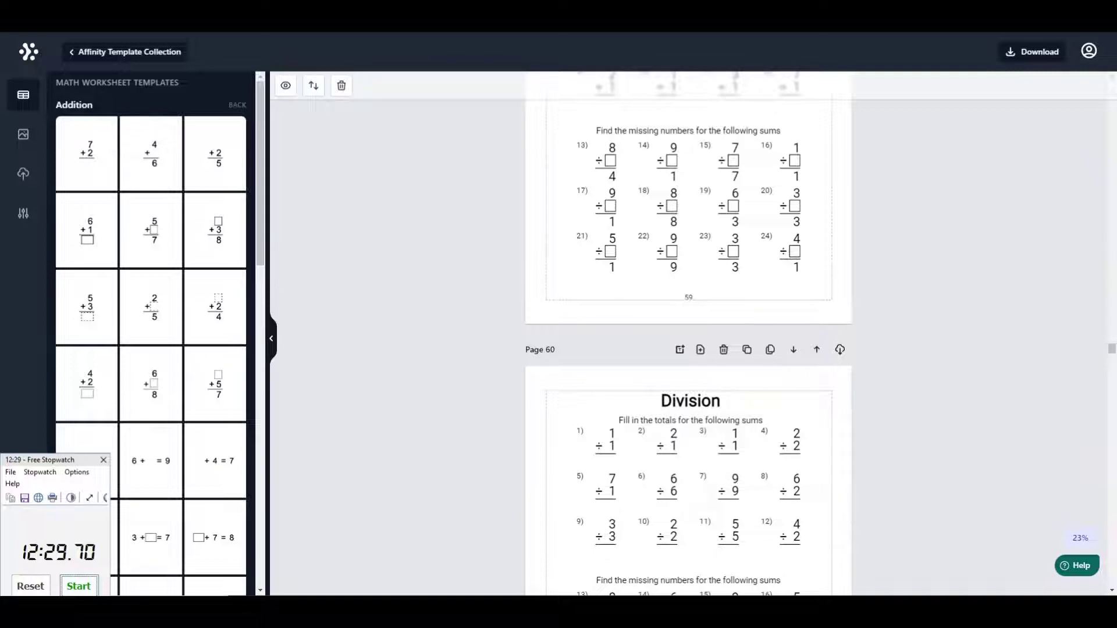
Download the workbook as a PDF and save it to the DATA (D:) drive under the suggested file name
click(1039, 55)
click(999, 143)
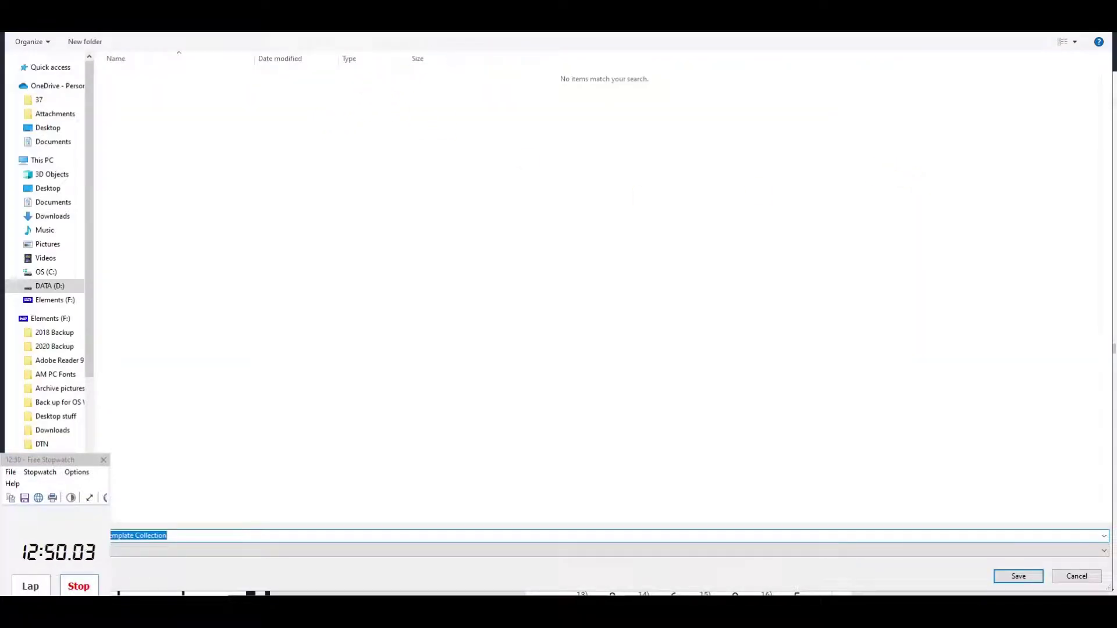
click(1018, 577)
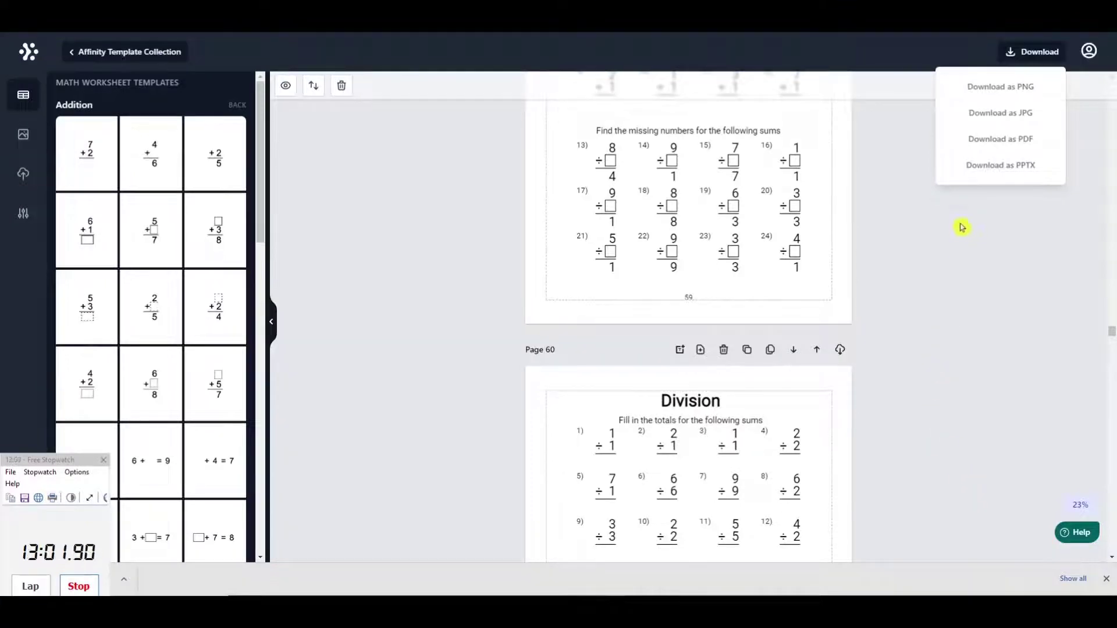
click(79, 588)
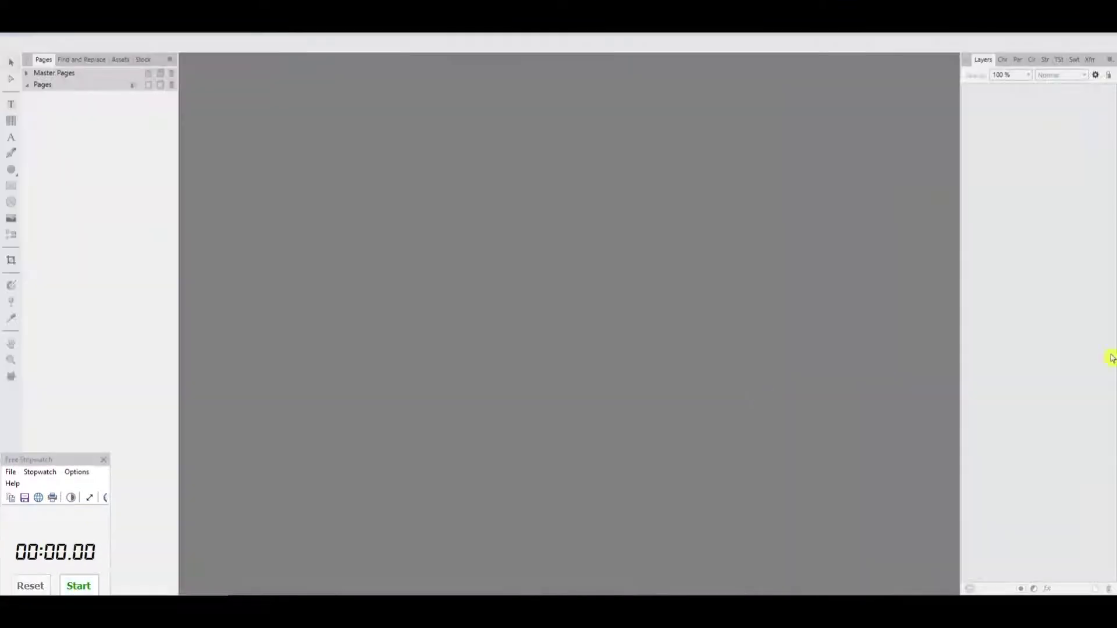
Switch to Affinity Publisher and open the recent file Affinity Template Collection.pdf, accepting the import options
click(79, 586)
click(22, 35)
mouse_move(100, 50)
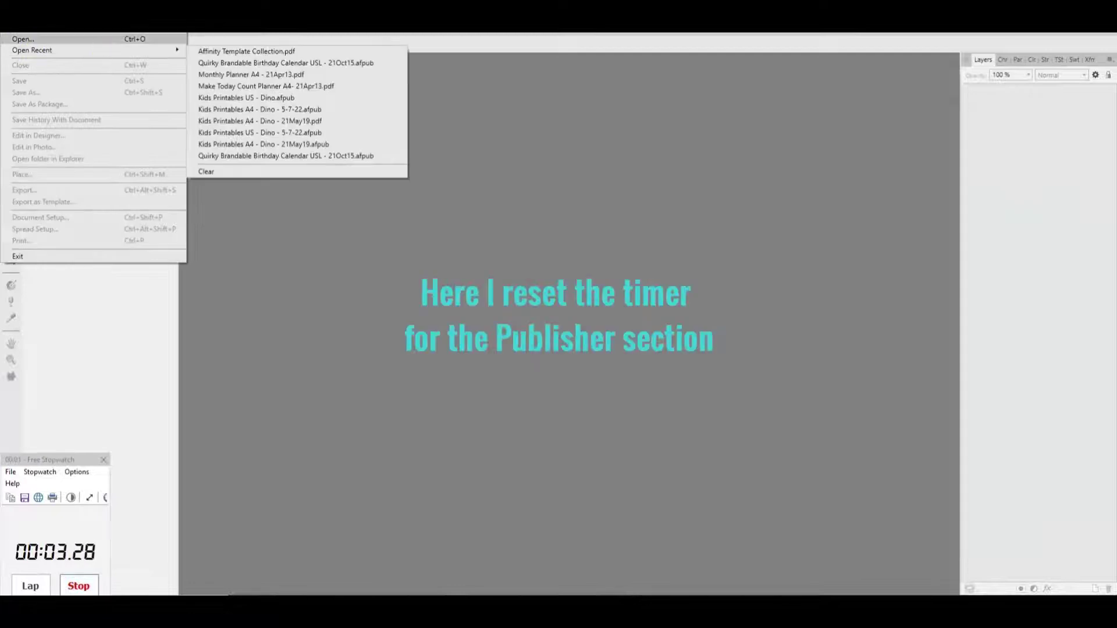
click(205, 52)
click(667, 422)
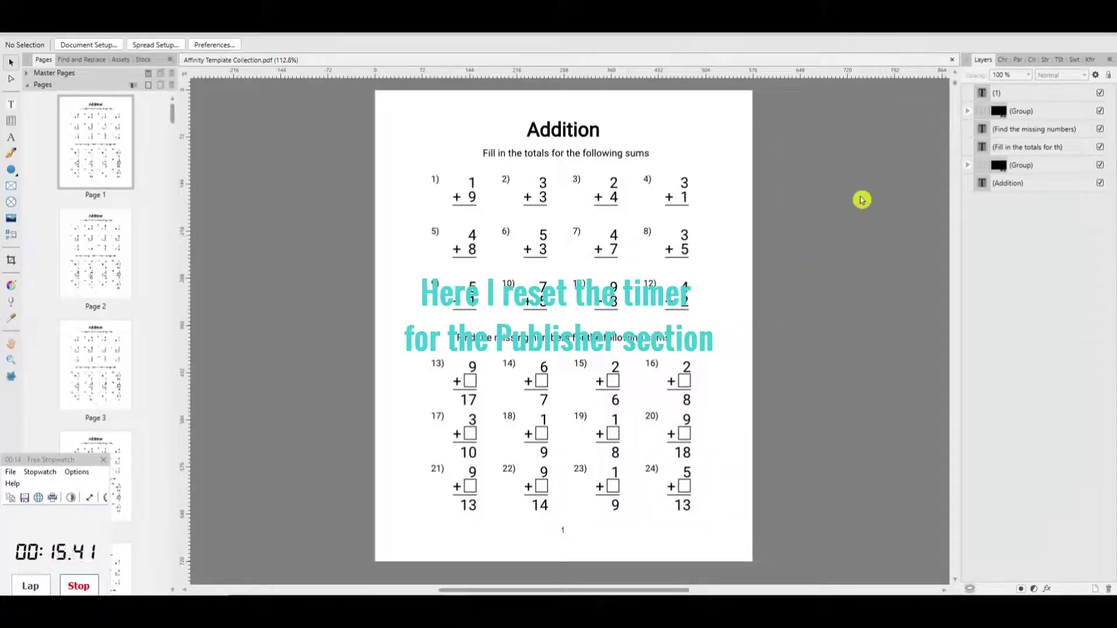
Examine the imported workbook from the addition pages through the last division page and the text of the solution pages
scroll(952, 334, down, 20)
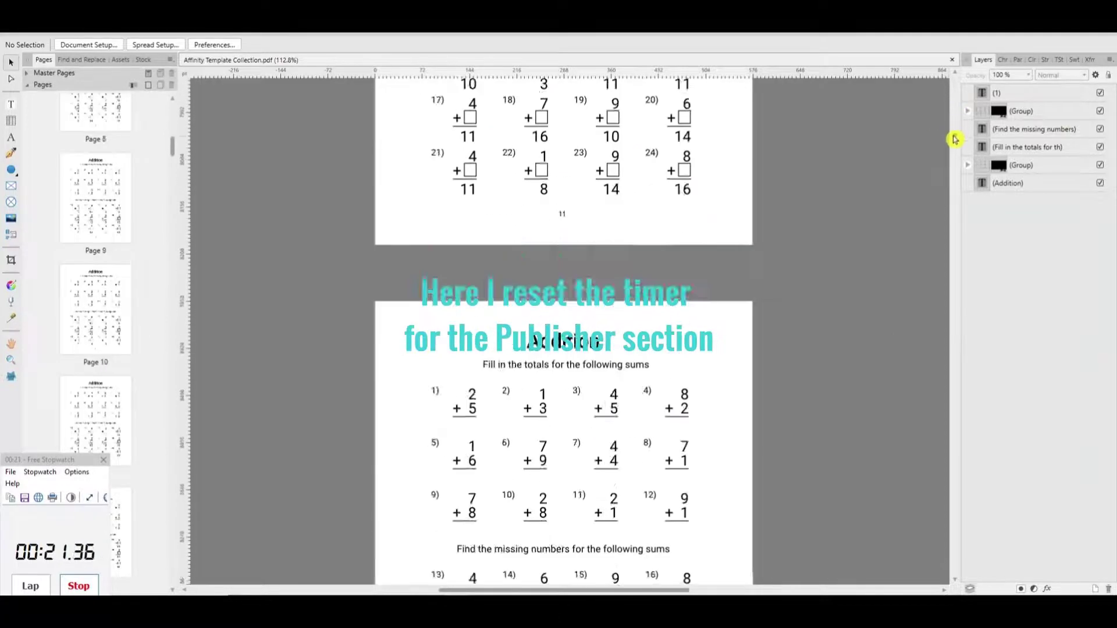
drag(952, 159, 966, 588)
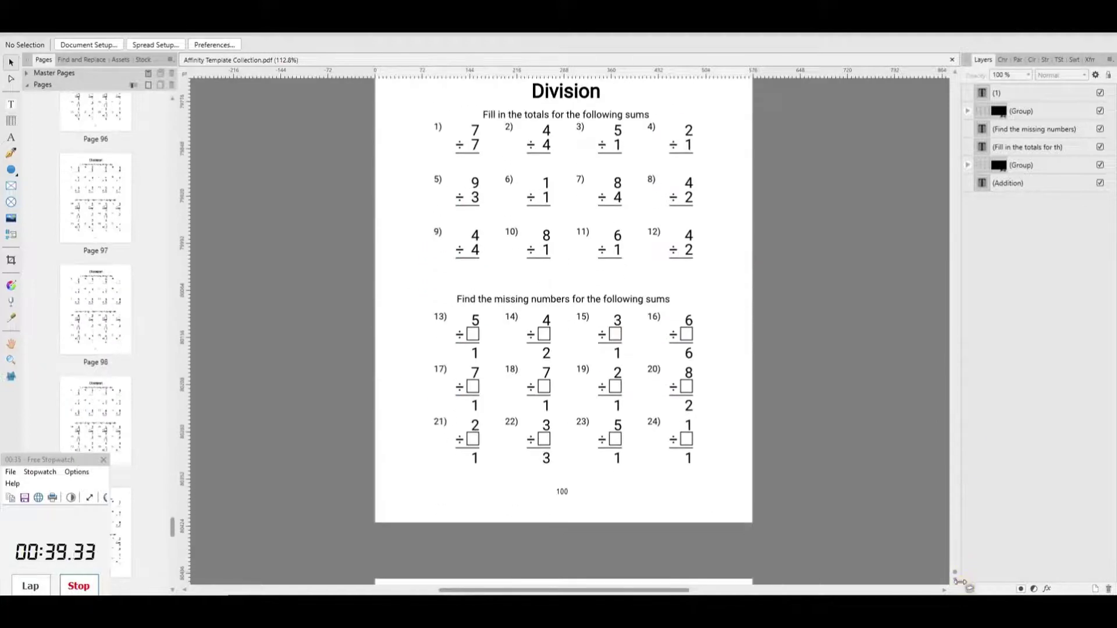
drag(173, 528, 180, 580)
double_click(107, 418)
click(955, 580)
drag(956, 566, 958, 569)
triple_click(496, 298)
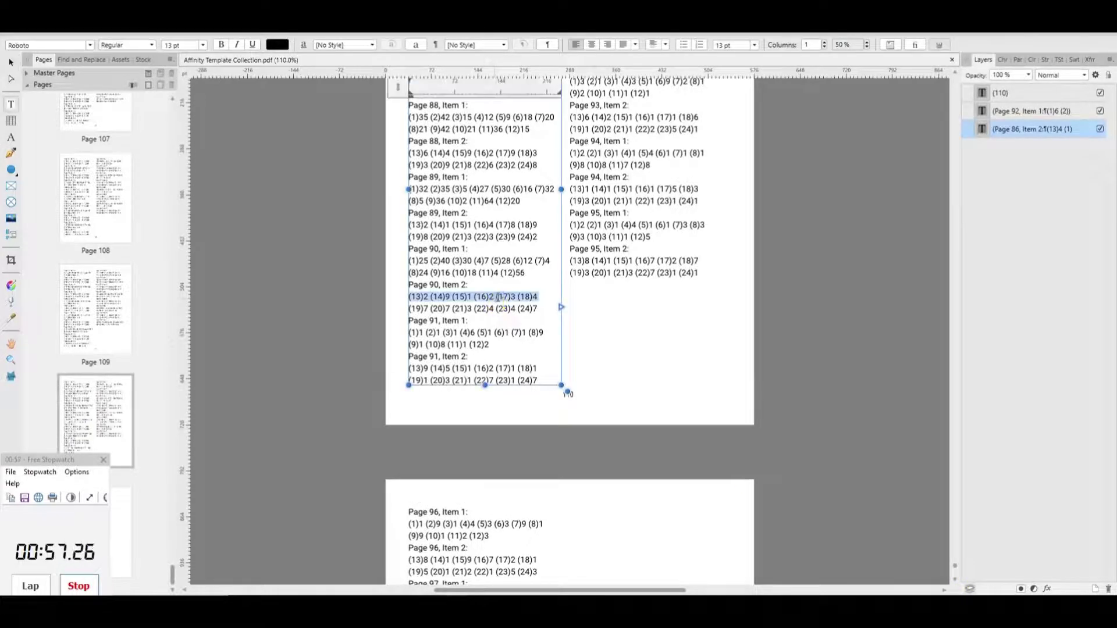
click(578, 308)
drag(957, 572, 957, 86)
scroll(960, 511, down, 3)
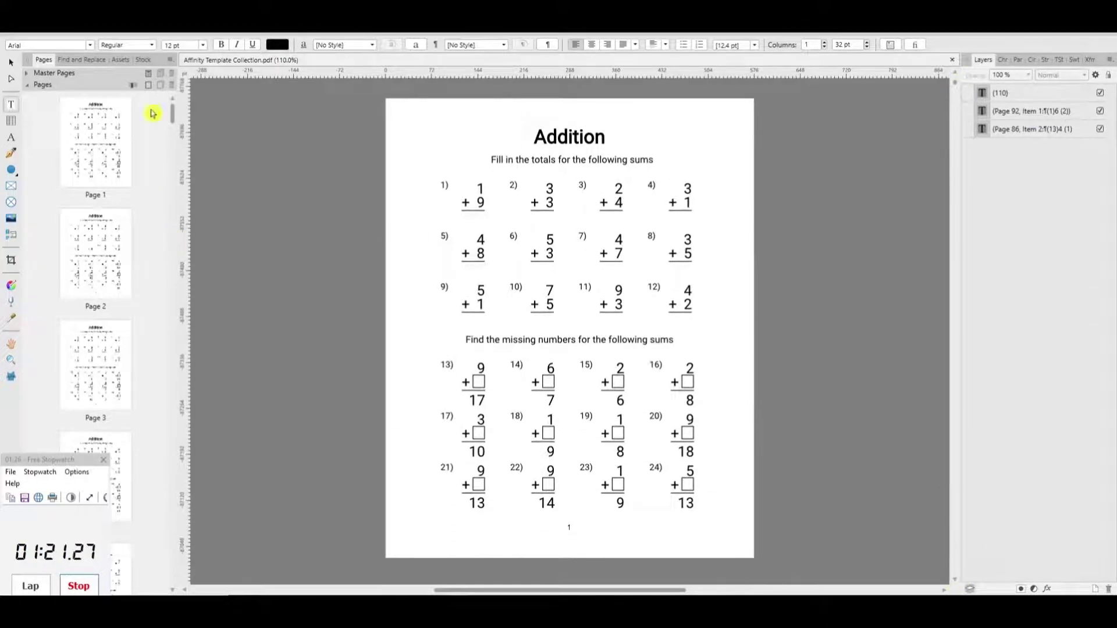
Add a new 576 × 720 pt portrait master page named Addition
click(58, 75)
click(146, 75)
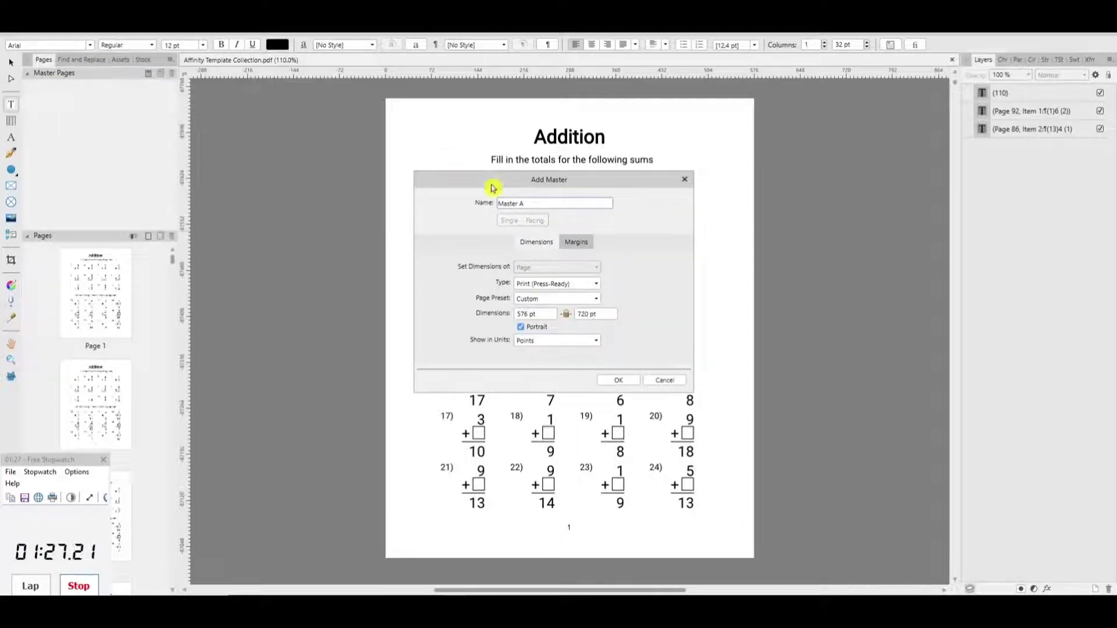
click(77, 587)
click(74, 587)
click(148, 75)
text(Addition)
key(Tab)
click(628, 380)
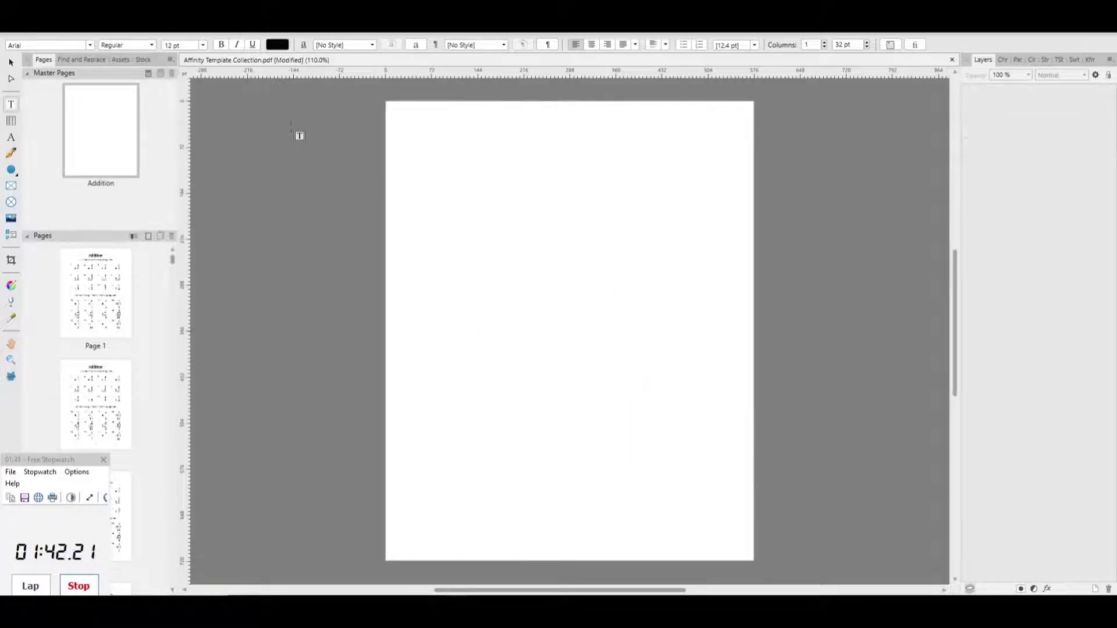
Place a large artistic-text plus sign in Arial, about 65.5 pt, in the upper-left corner of the Addition master
drag(397, 110, 416, 127)
key(ctrl+equal)
key(ctrl+equal)
key(ctrl+equal)
key(ctrl+equal)
key(ctrl+equal)
key(ctrl+equal)
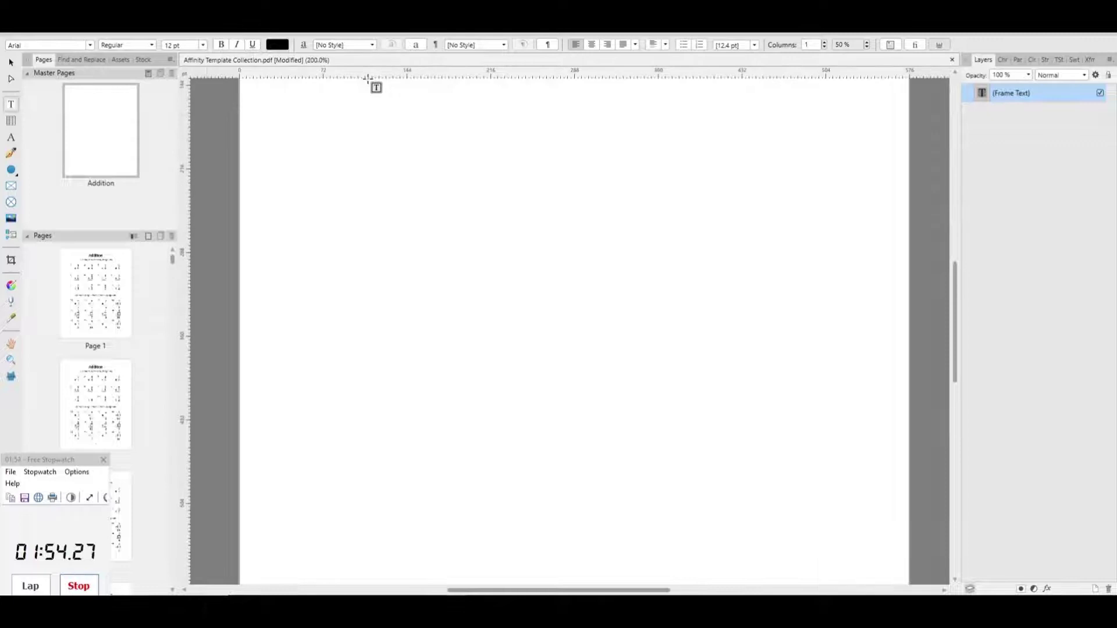
drag(955, 153, 956, 93)
drag(544, 591, 222, 591)
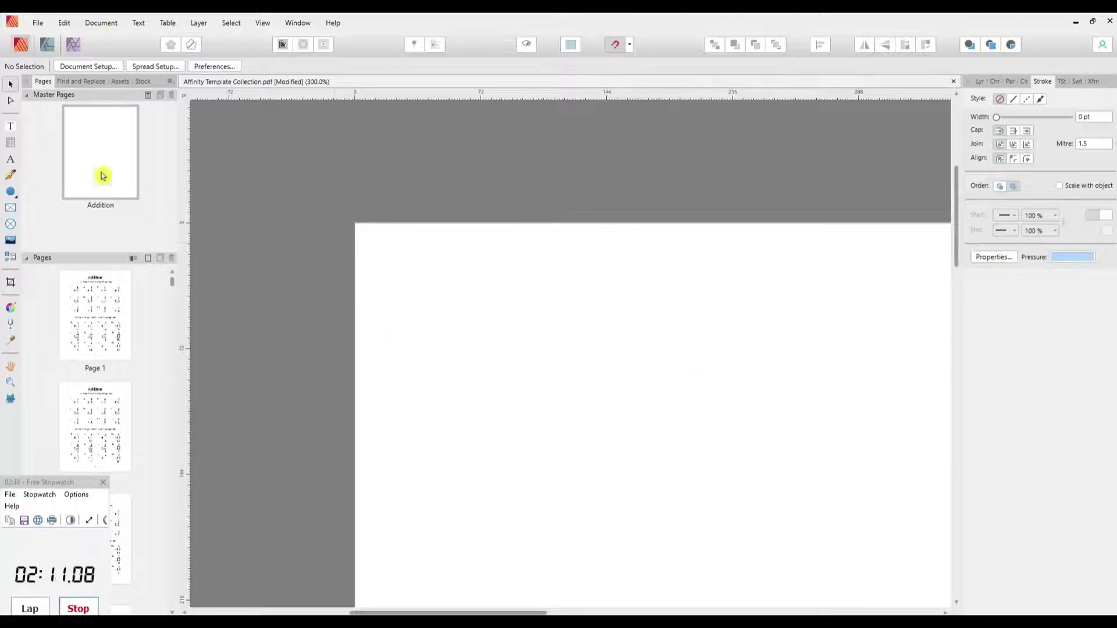
click(14, 163)
drag(361, 229, 424, 256)
Turn the plus sign into an outline with no fill and a black 0.3 pt stroke
click(1027, 82)
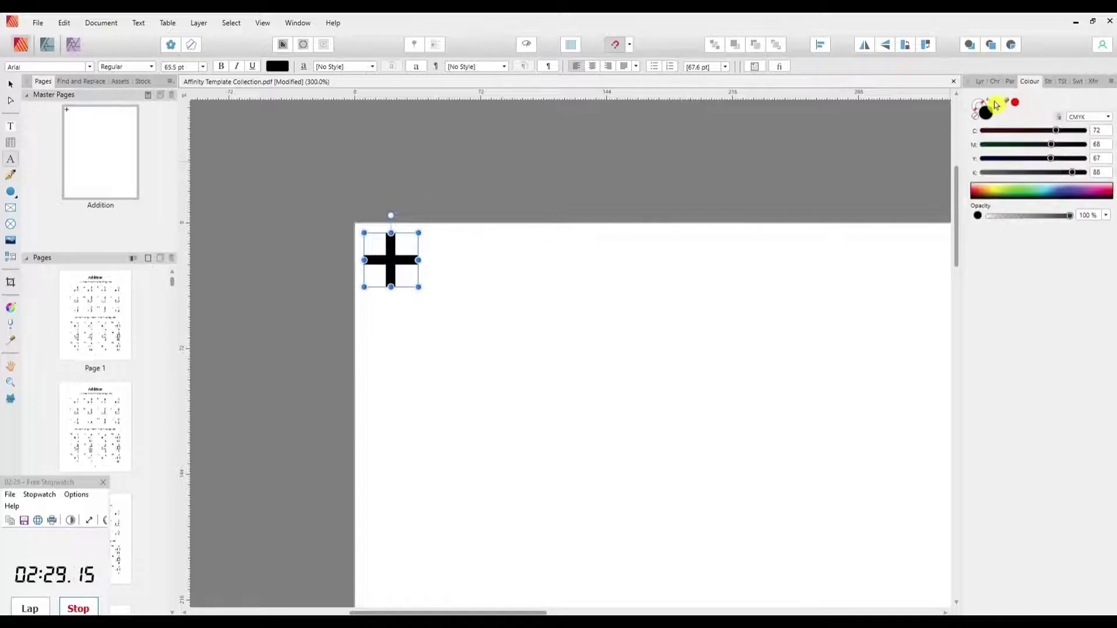
click(380, 258)
click(988, 101)
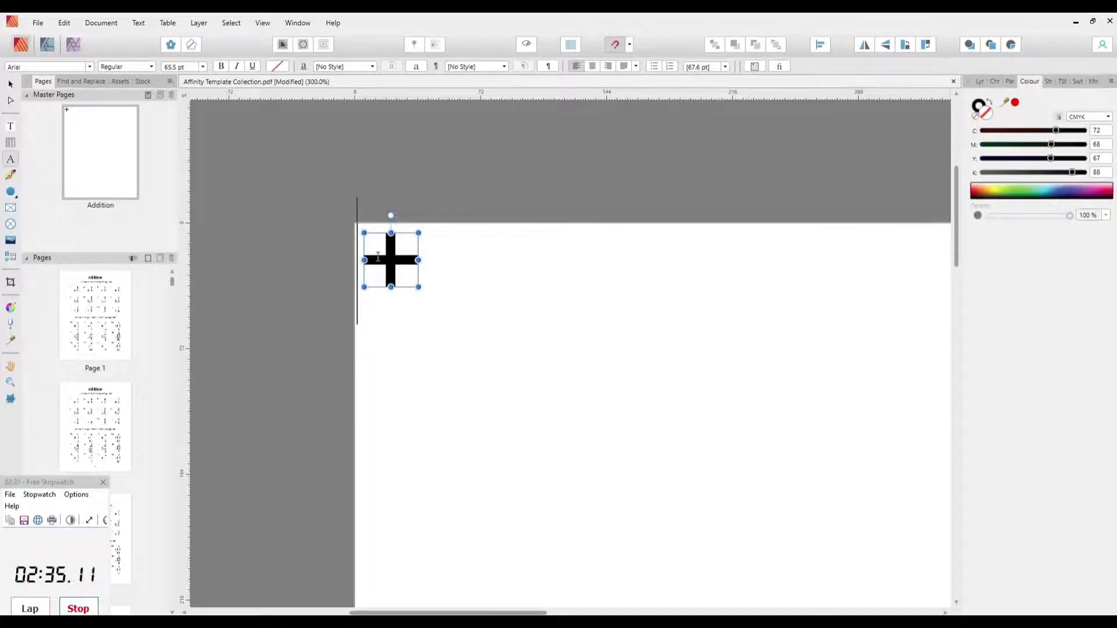
double_click(379, 257)
click(988, 103)
click(1047, 82)
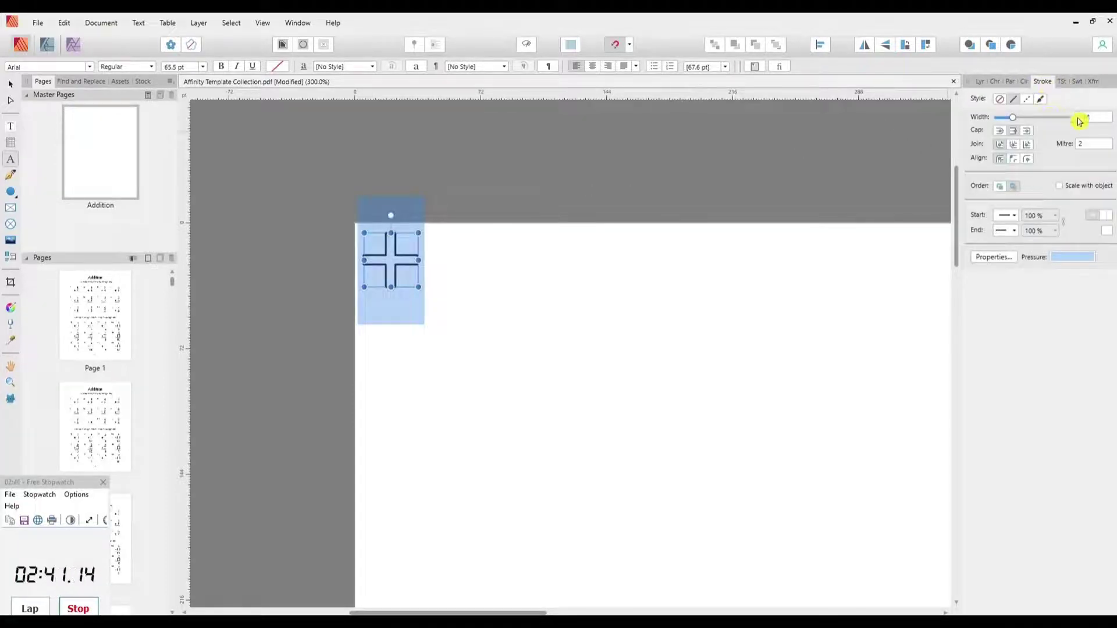
click(10, 86)
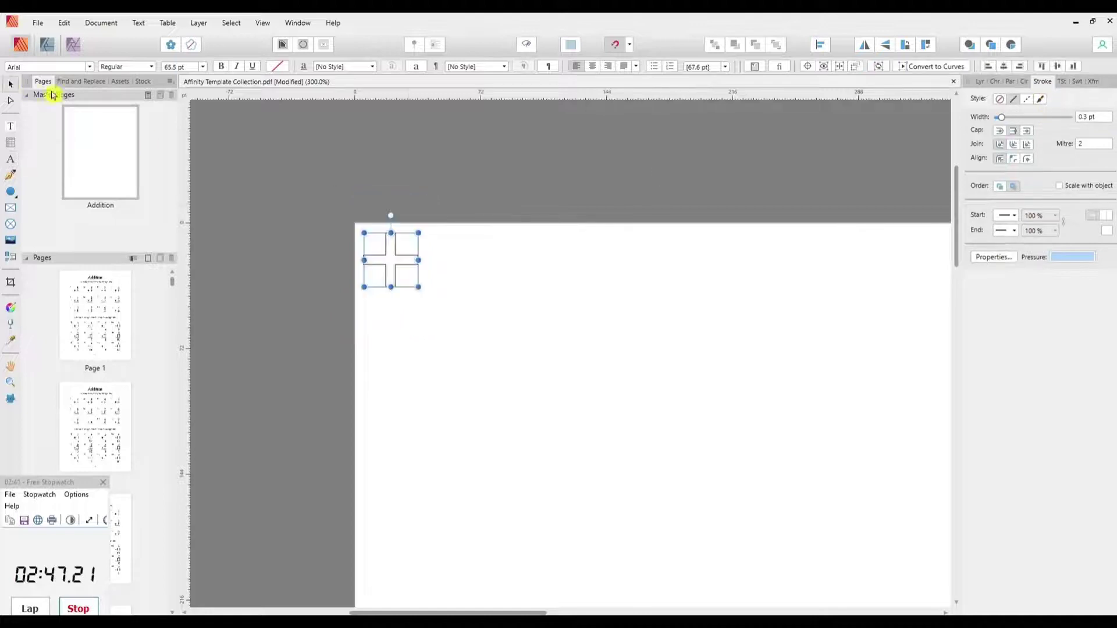
Duplicate the outlined plus sign at even spacing to form a row across the master page's whole top edge
drag(406, 269, 464, 264)
drag(354, 232, 574, 311)
drag(452, 268, 698, 272)
key(ctrl+j)
drag(534, 612, 735, 608)
key(ctrl+j)
click(747, 270)
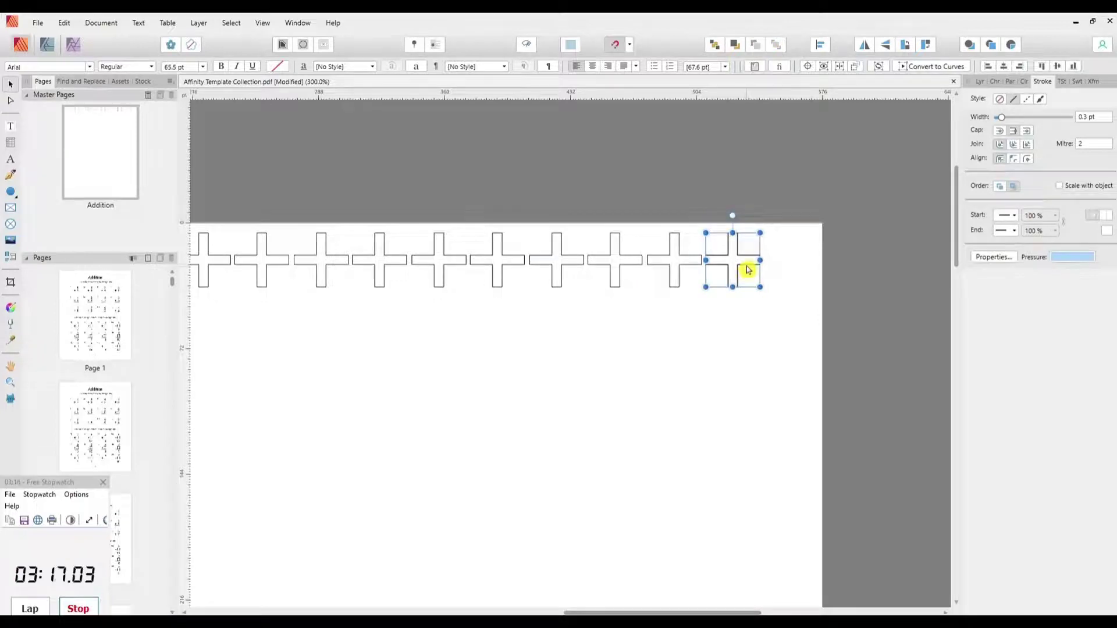
drag(748, 270, 804, 256)
key(ctrl+0)
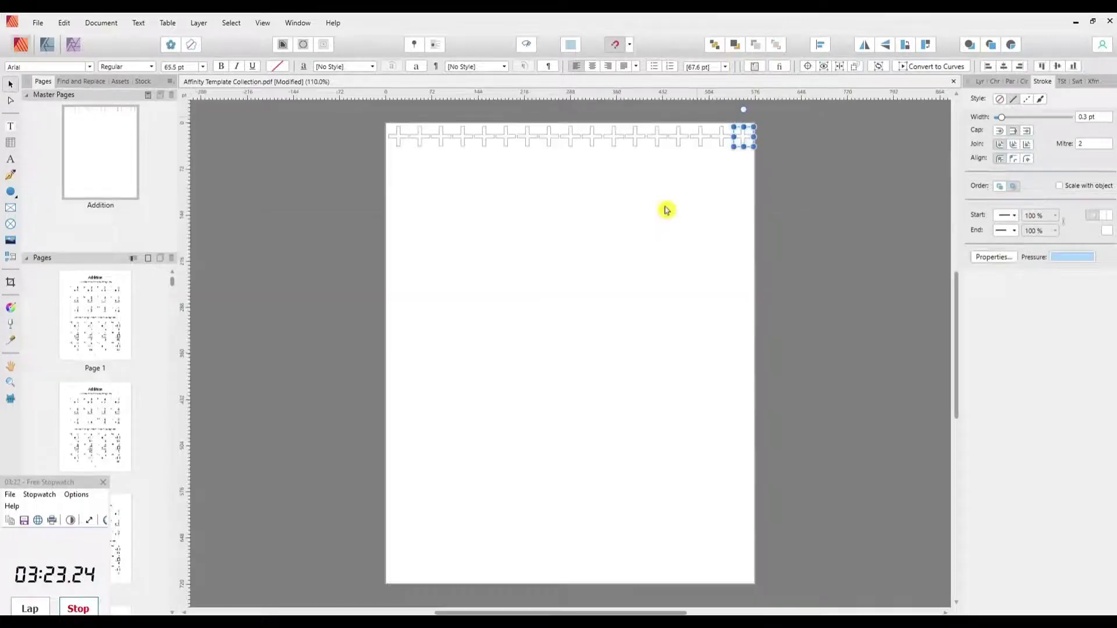
Group the top row of plus signs and copy the group to the master page's bottom edge
drag(356, 122, 803, 162)
key(ctrl+g)
drag(636, 142, 607, 585)
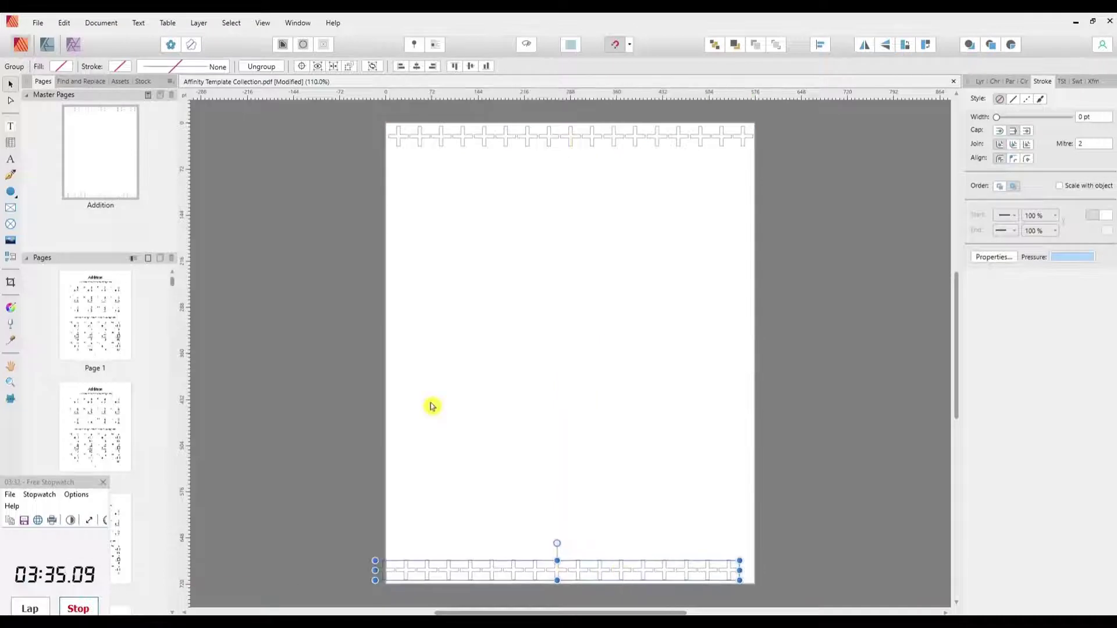
key(ctrl+z)
Copy the plus row, rotate it to vertical, and align it along the page's left edge just below the corner plus
drag(630, 143, 414, 327)
click(905, 44)
drag(462, 183, 621, 397)
scroll(566, 350, up, 6)
drag(524, 440, 525, 435)
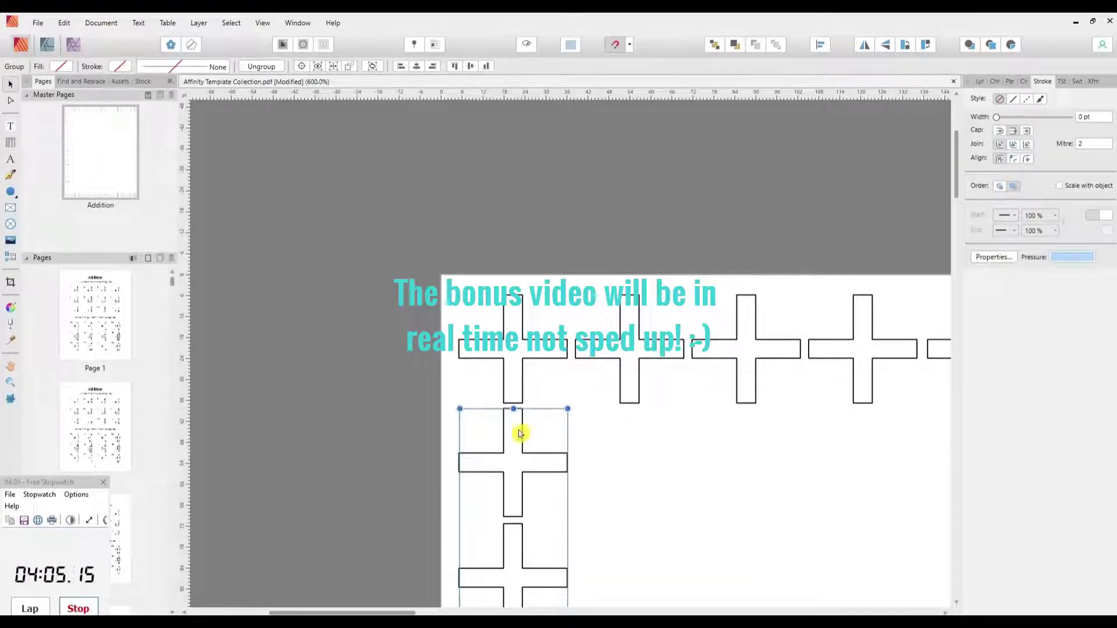
key(ctrl+0)
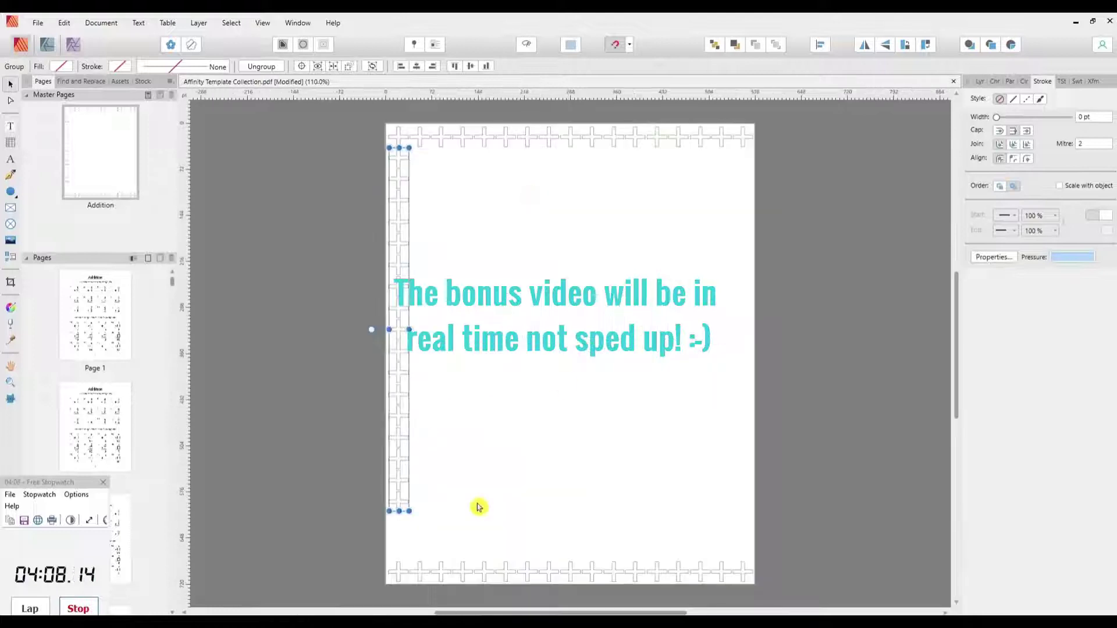
Extend the left column with two more plus signs so it reaches down to the bottom row
double_click(409, 488)
click(401, 490)
drag(403, 491, 400, 536)
drag(473, 477, 616, 296)
key(ctrl+=)
key(ctrl+=)
key(ctrl+=)
key(ctrl+=)
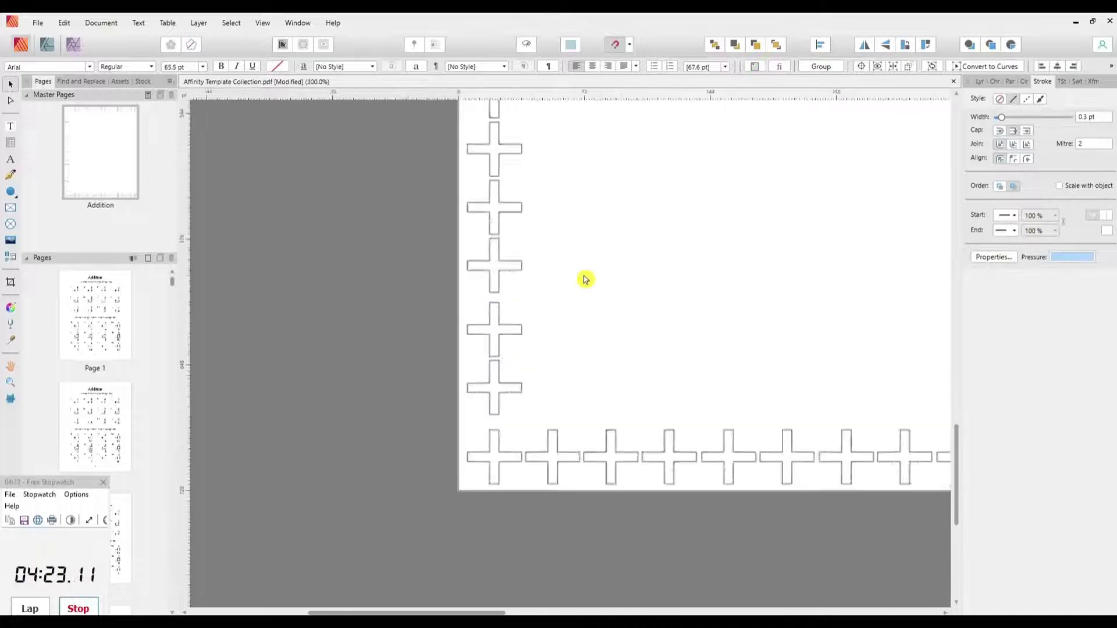
key(ctrl+0)
mouse_move(356, 142)
mouse_down()
mouse_move(419, 148)
mouse_move(417, 558)
mouse_move(399, 550)
mouse_up()
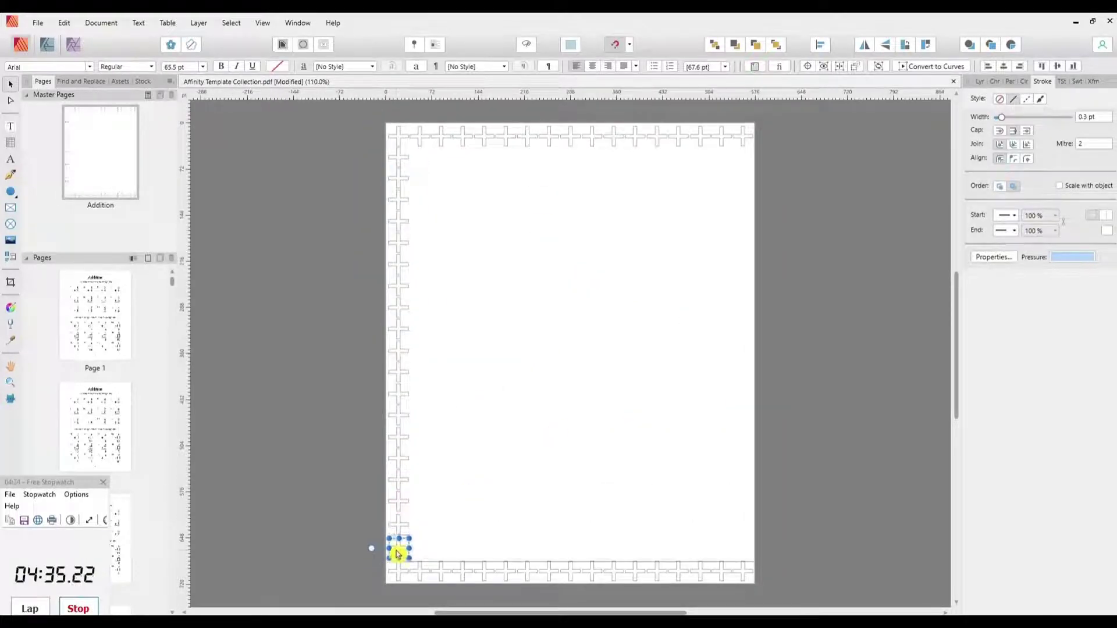
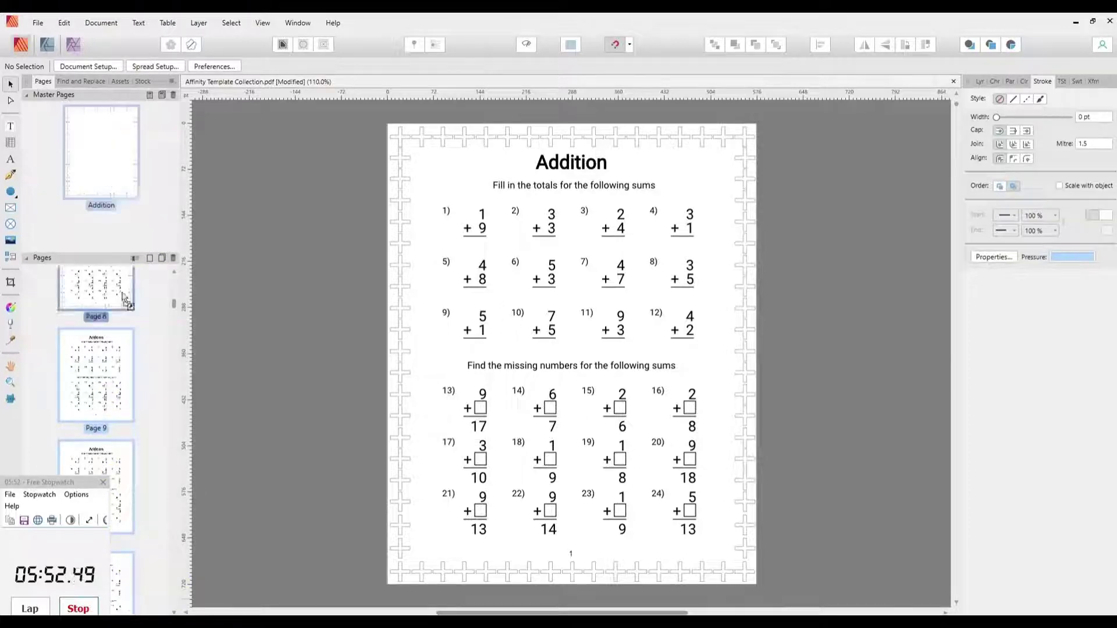
Apply the Addition master to the remaining addition pages up to page 15
scroll(173, 600, down, 5)
click(104, 395)
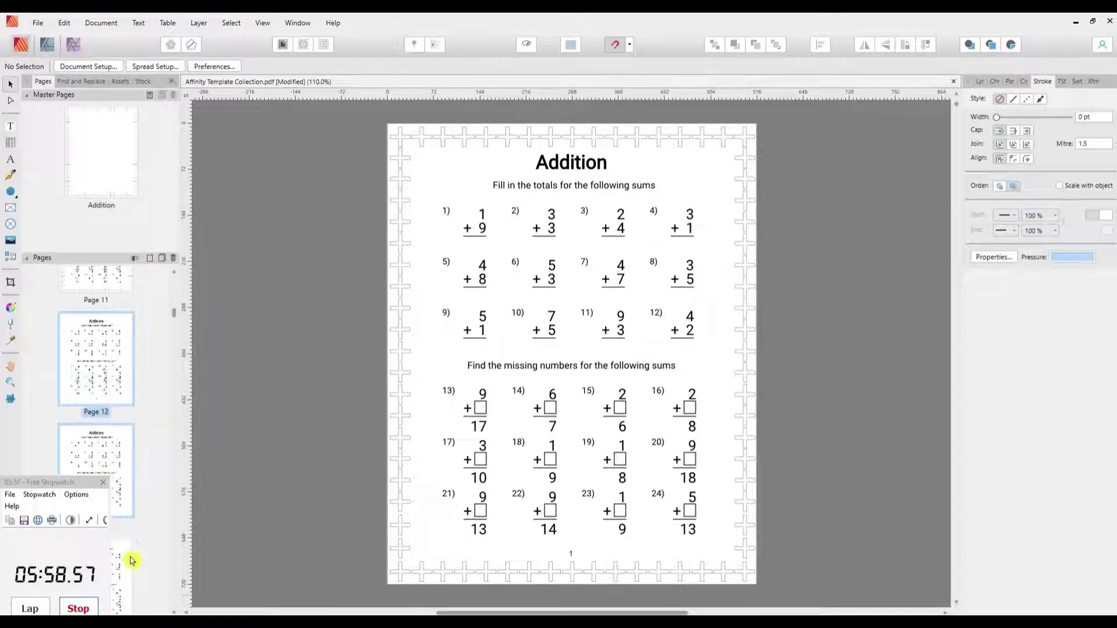
scroll(175, 607, down, 5)
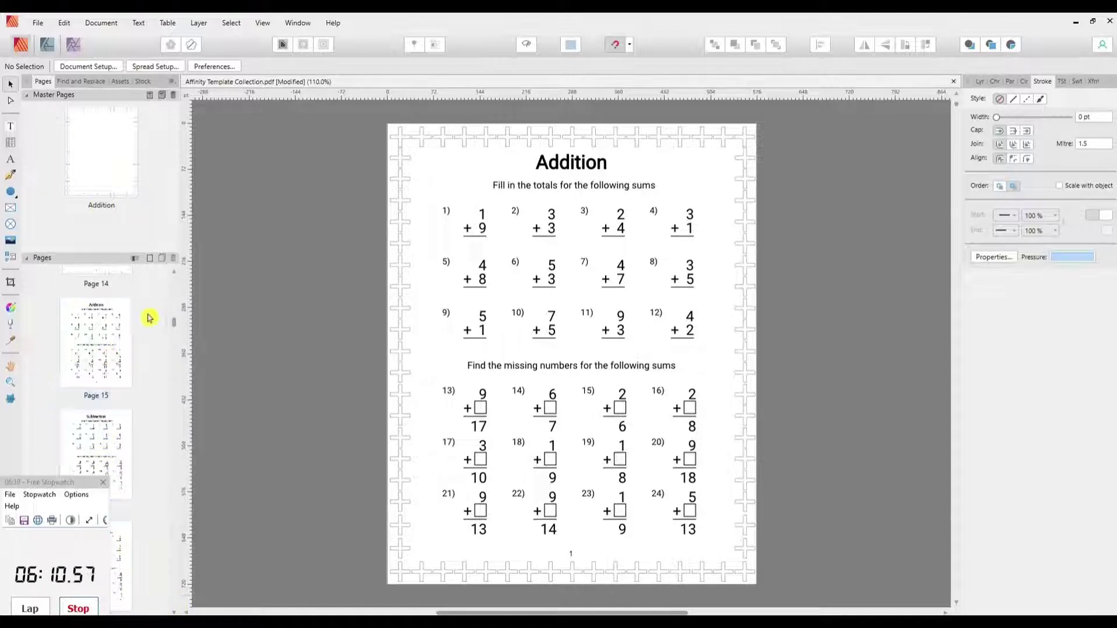
Open subtraction page 16 and add a new 576 × 720 pt portrait master page named Subtraction
click(112, 430)
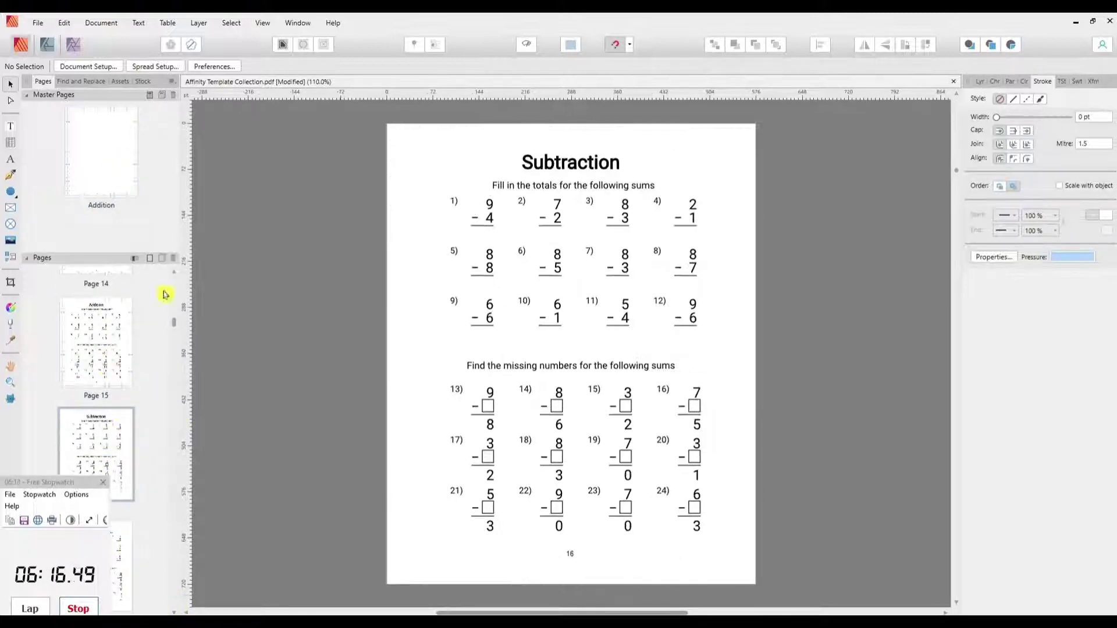
click(149, 97)
triple_click(529, 226)
text(Subtraction)
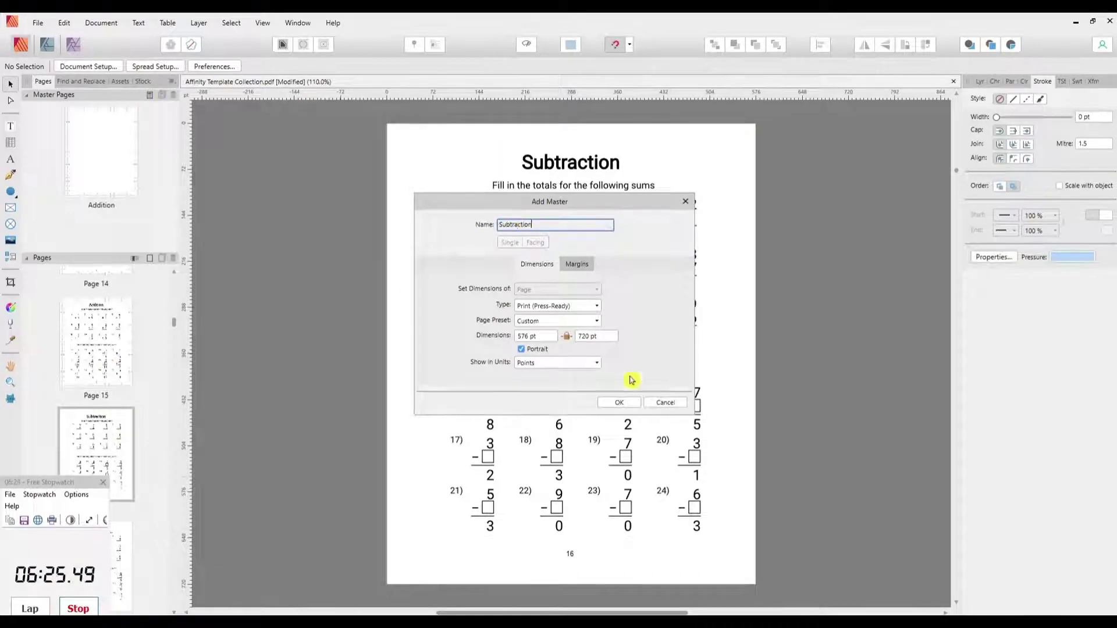
click(619, 402)
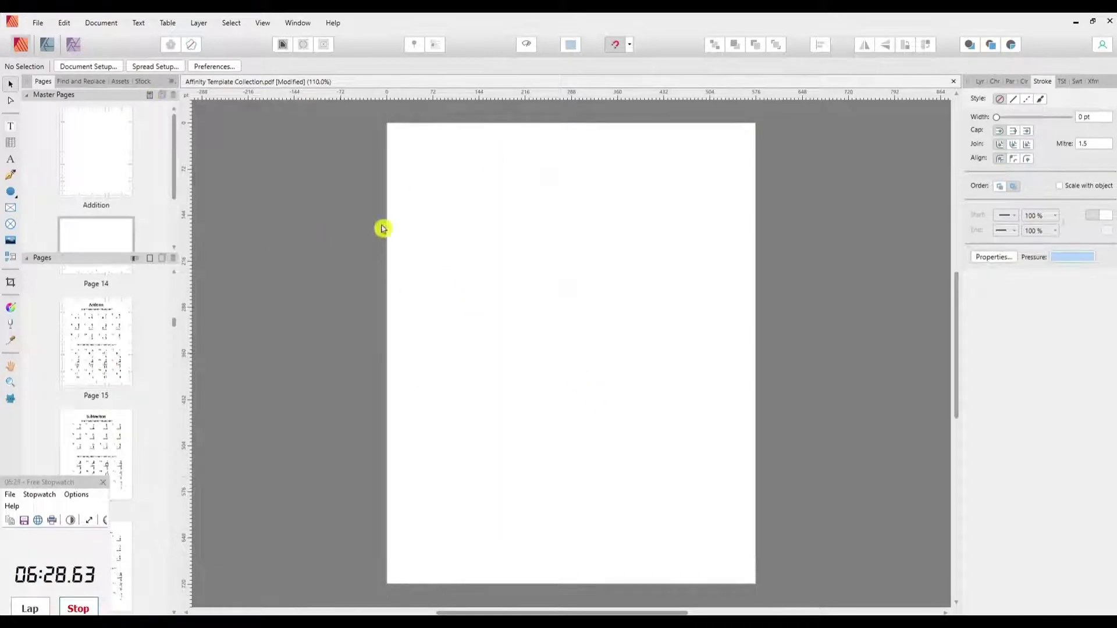
Open the Addition master and copy one outlined plus sign from its top border row
drag(176, 194, 175, 243)
click(114, 115)
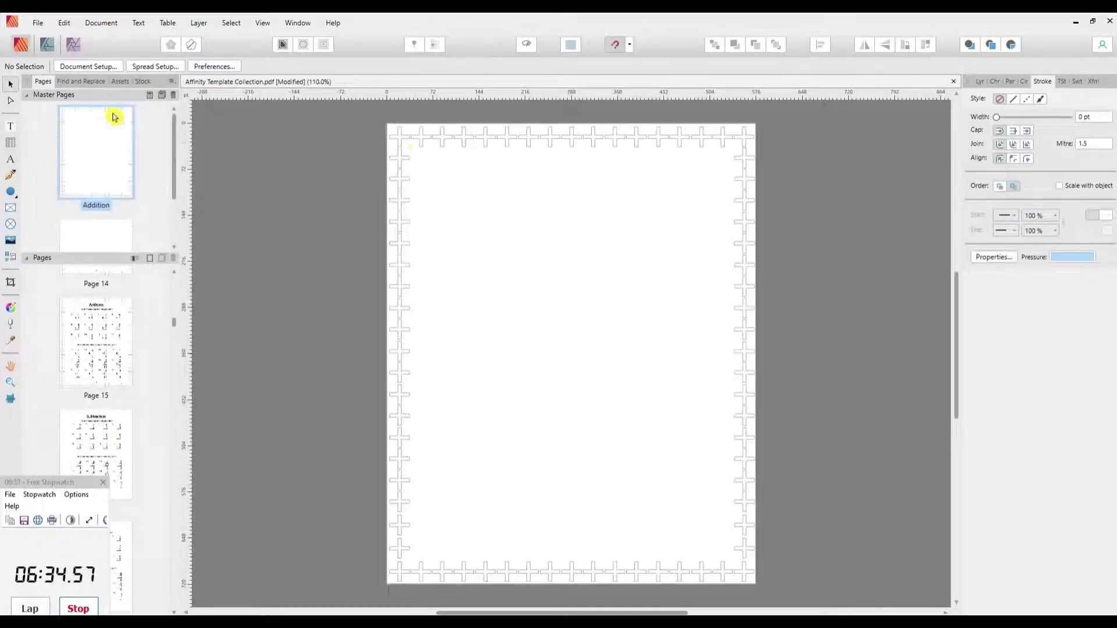
click(409, 143)
key(ctrl+shift+g)
click(425, 141)
double_click(426, 142)
drag(433, 138, 405, 138)
key(ctrl+c)
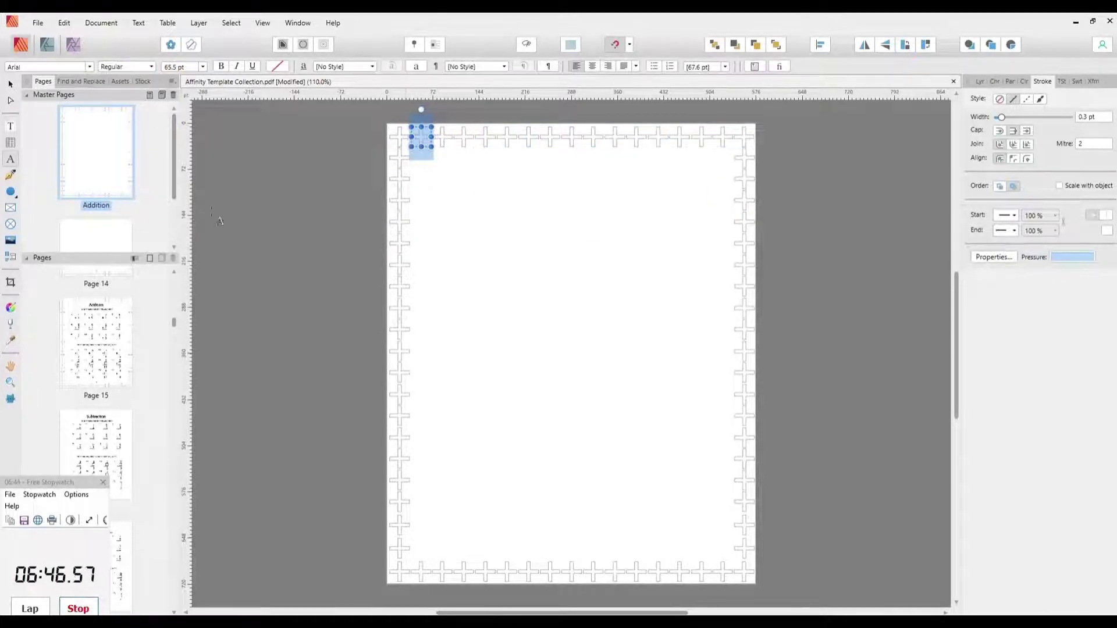
Paste the copied sign onto the Subtraction master, change it to a minus sign and place it in the page's upper-left corner
click(113, 240)
double_click(100, 232)
key(ctrl+v)
drag(573, 341, 404, 137)
text(-v)
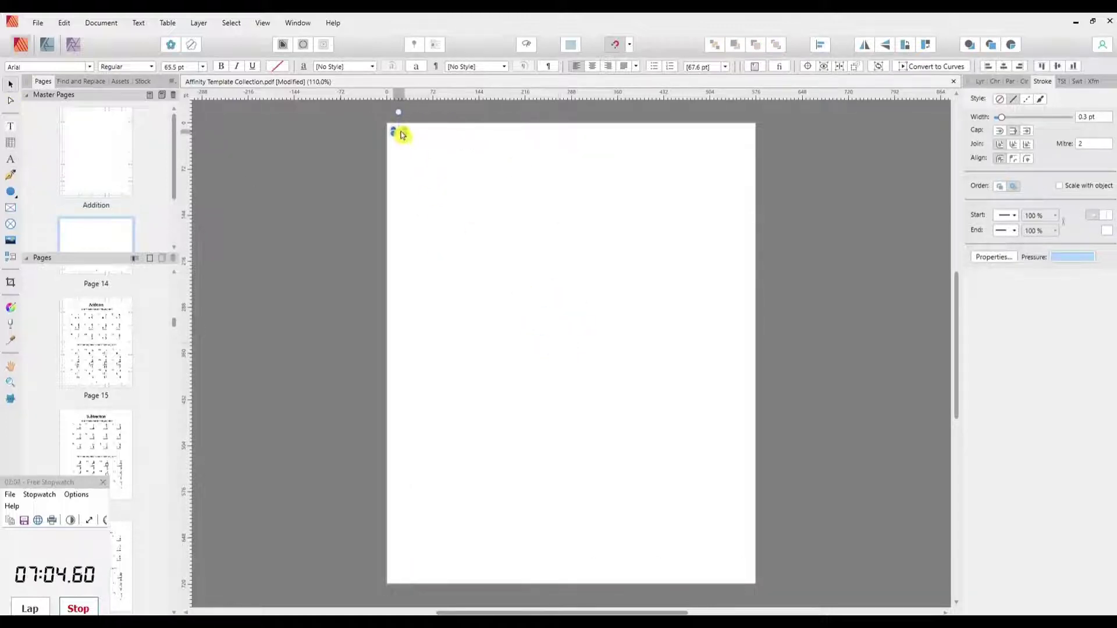
Duplicate the minus sign repeatedly to form a row across the top of the page
drag(489, 227, 630, 427)
key(ctrl+plus)
key(ctrl+plus)
drag(468, 279, 636, 269)
shift+click(468, 277)
scroll(483, 307, right, 3)
key(ctrl+j)
key(ctrl+j)
key(ctrl+j)
key(ctrl+j)
key(ctrl+j)
drag(541, 612, 779, 608)
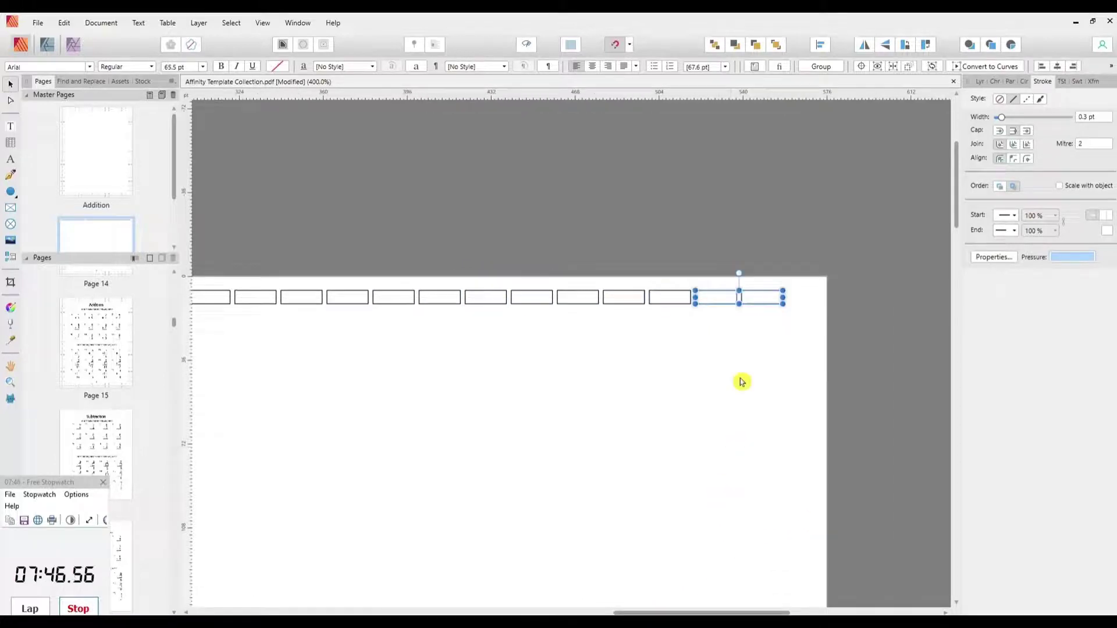
Move the last minus sign to the page's right edge and space the top row evenly horizontally
click(757, 307)
drag(753, 305, 790, 304)
double_click(99, 240)
drag(376, 119, 768, 139)
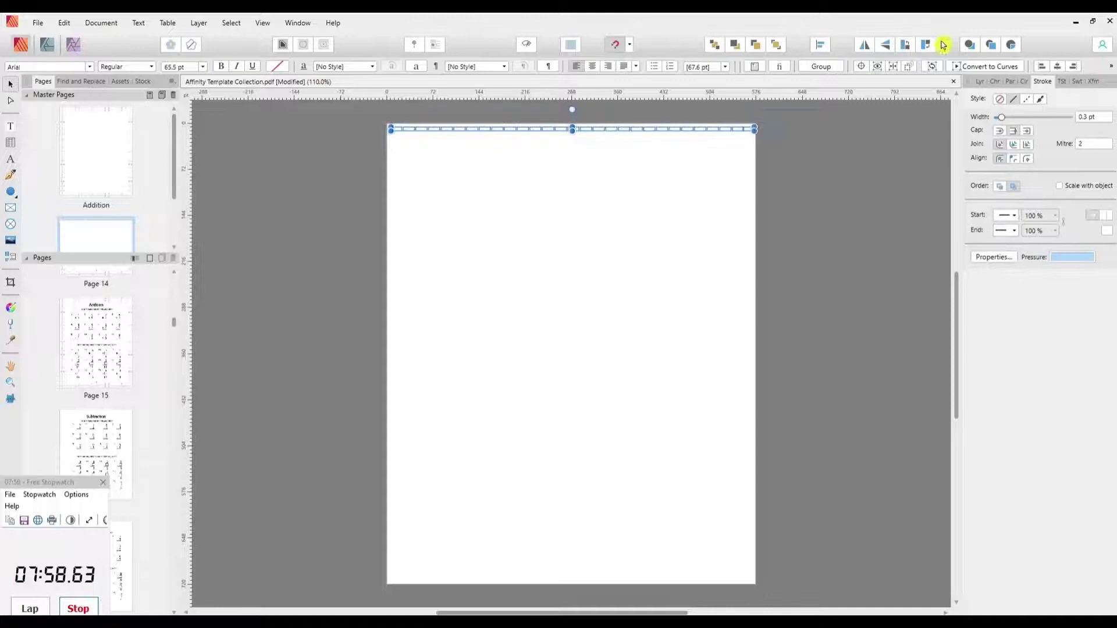
click(820, 44)
click(836, 191)
click(688, 196)
Group the top row of minus signs and place copies along the bottom edge and, rotated 90°, along the left edge
drag(361, 118, 844, 160)
key(ctrl+g)
drag(641, 131, 618, 324)
click(906, 45)
drag(574, 266, 394, 261)
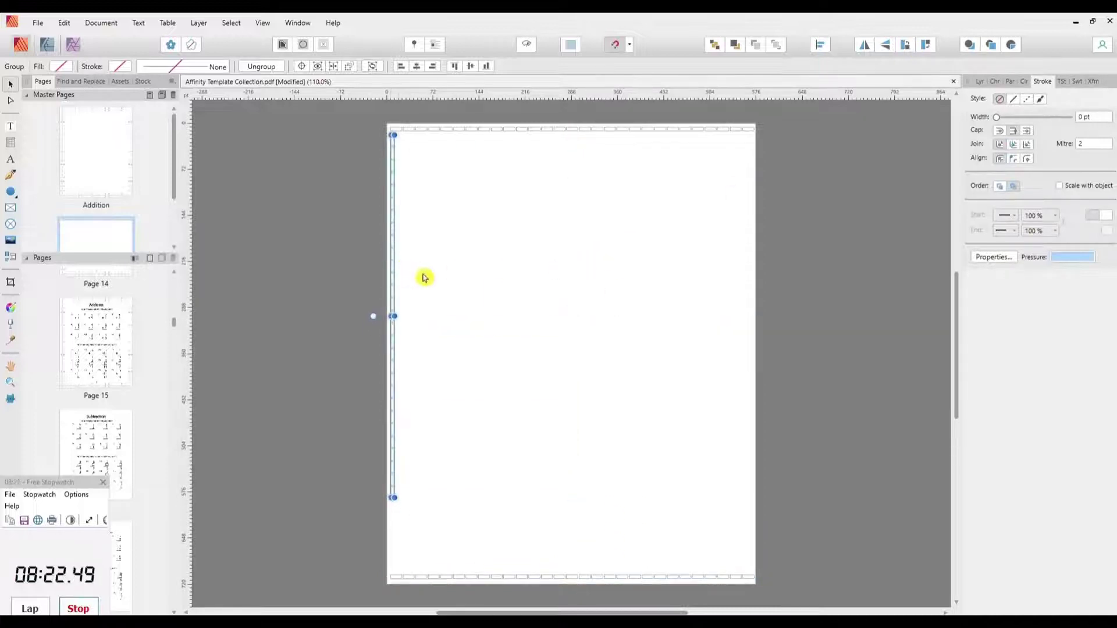
Nudge the left column of minus signs so it starts just beneath the top row
drag(465, 243, 631, 436)
scroll(586, 369, up, 6)
key(shift+Up)
key(Down)
key(Down)
key(Down)
key(Down)
key(Down)
key(Down)
key(Up)
Duplicate the lowest five minus signs of the left column and line up the copies directly beneath them
click(791, 314)
drag(959, 200, 944, 507)
scroll(966, 480, up, 5)
click(511, 349)
drag(568, 435, 448, 110)
key(ctrl+0)
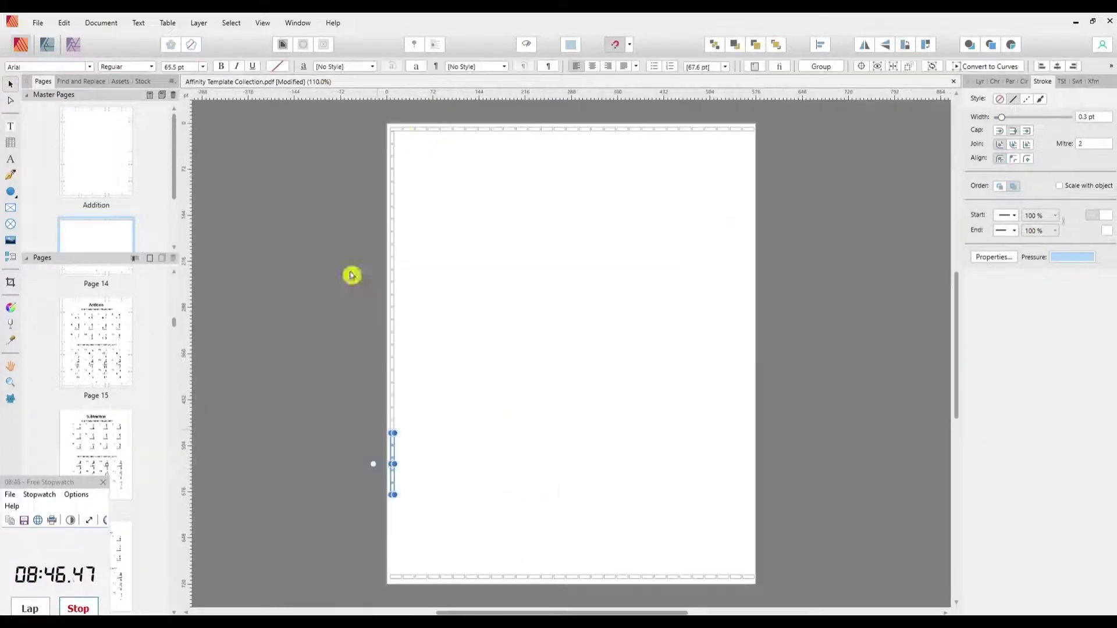
drag(395, 493, 401, 557)
drag(310, 463, 453, 309)
key(ctrl+plus)
key(ctrl+plus)
key(Up)
key(Up)
key(Up)
key(Up)
key(Up)
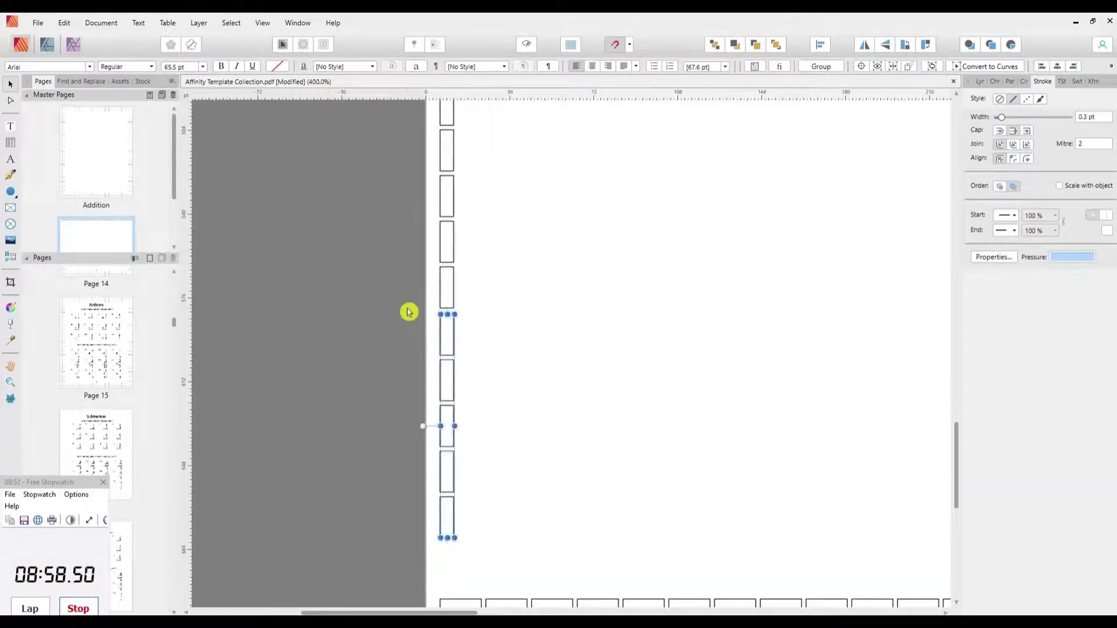
Add one more minus sign at the foot of the left column and space the column evenly vertically
click(527, 536)
click(451, 516)
drag(455, 536, 461, 589)
key(ctrl+0)
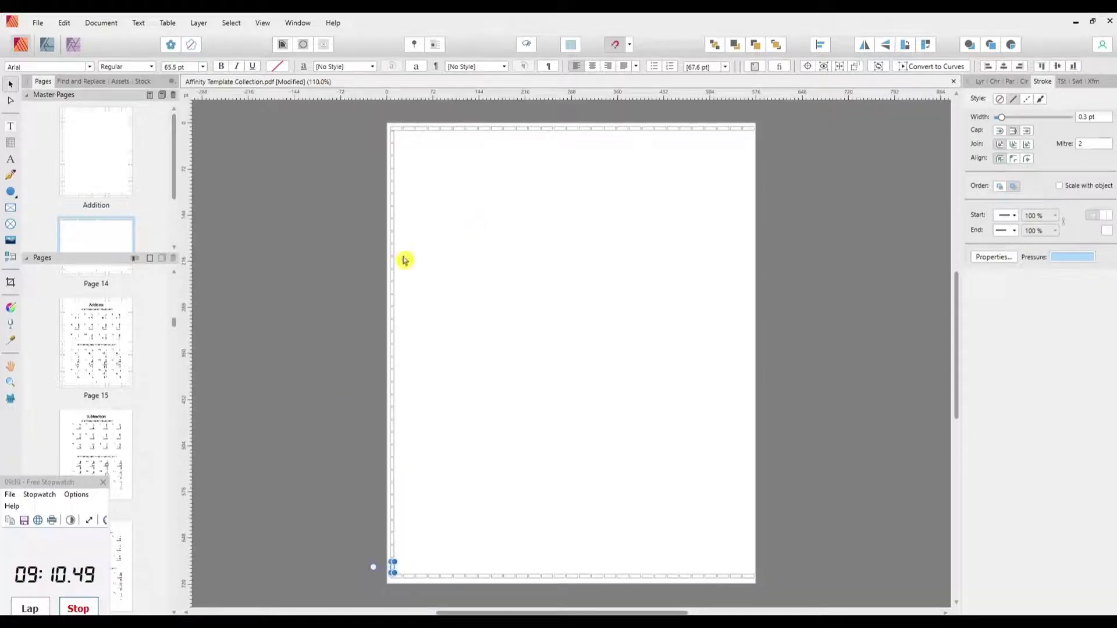
click(400, 564)
click(820, 46)
click(868, 141)
click(830, 190)
click(573, 304)
Copy the whole left column of minus signs to the page's right edge and check the corners
drag(373, 129, 407, 327)
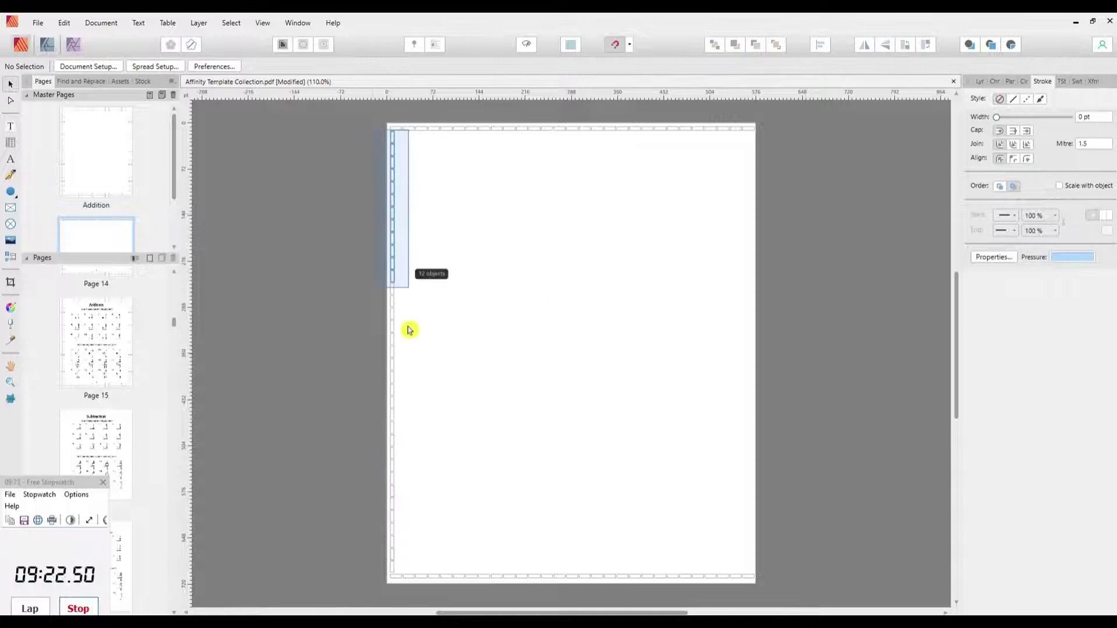
click(389, 547)
drag(399, 441, 750, 443)
key(space)
drag(705, 504, 445, 319)
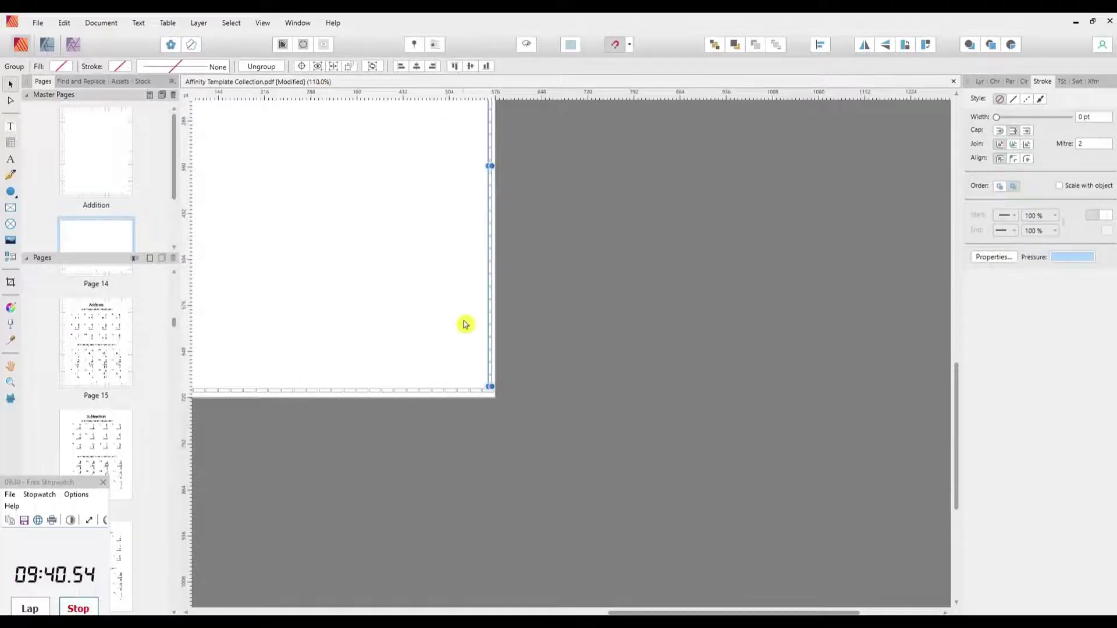
click(423, 323)
key(space)
drag(430, 189, 426, 472)
key(ctrl+0)
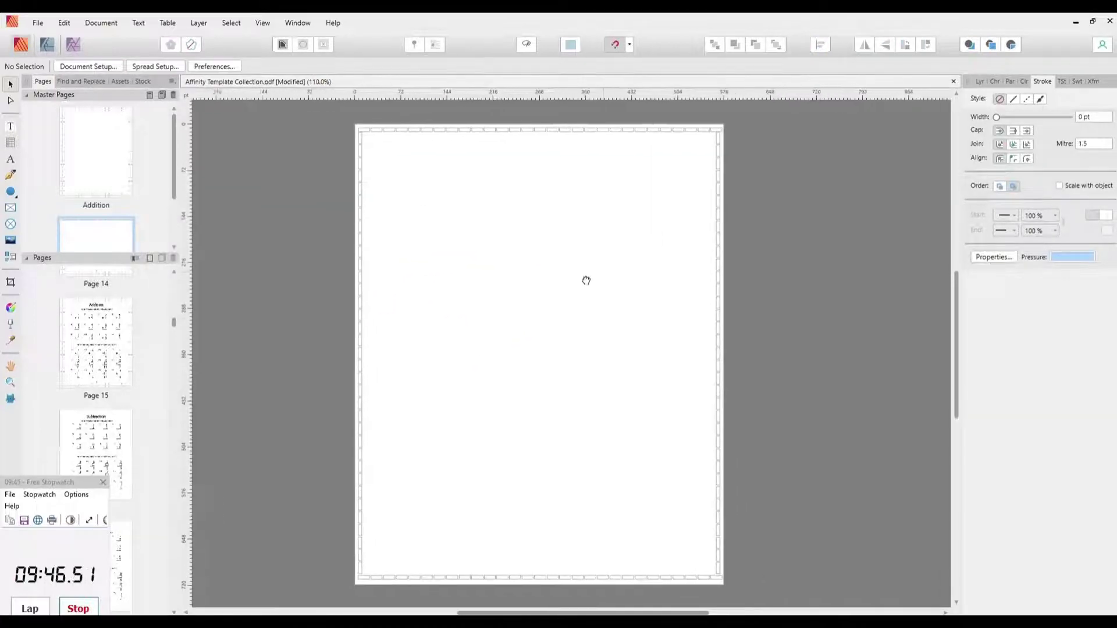
drag(302, 115, 718, 582)
click(511, 316)
Add two new 576 × 720 pt portrait master pages named Multiplication and Division
drag(174, 189, 175, 235)
click(151, 96)
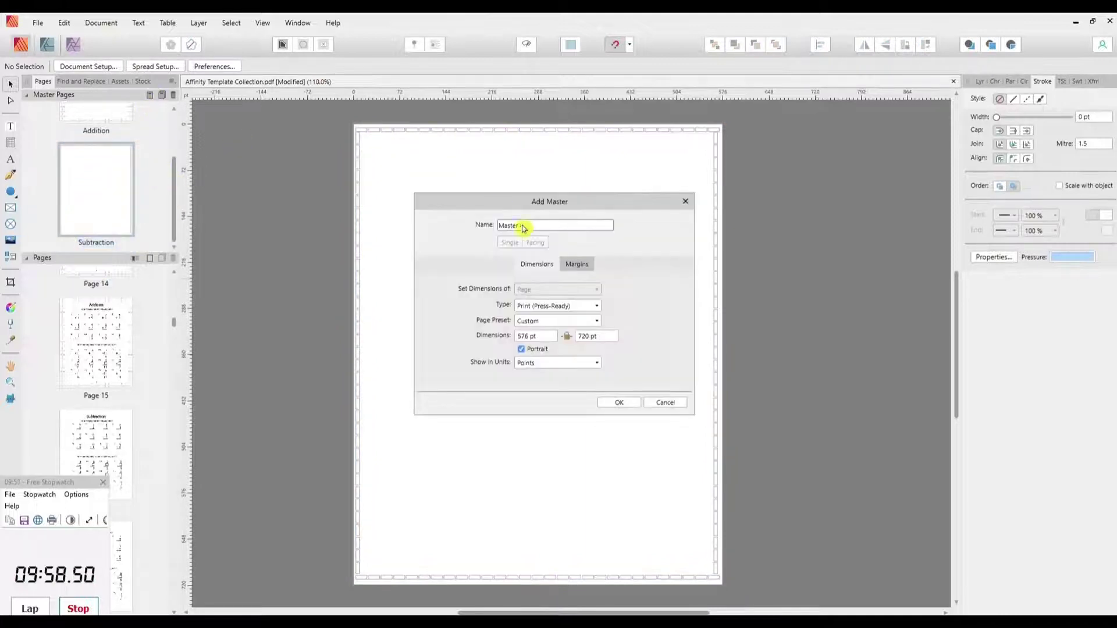
click(619, 402)
click(150, 96)
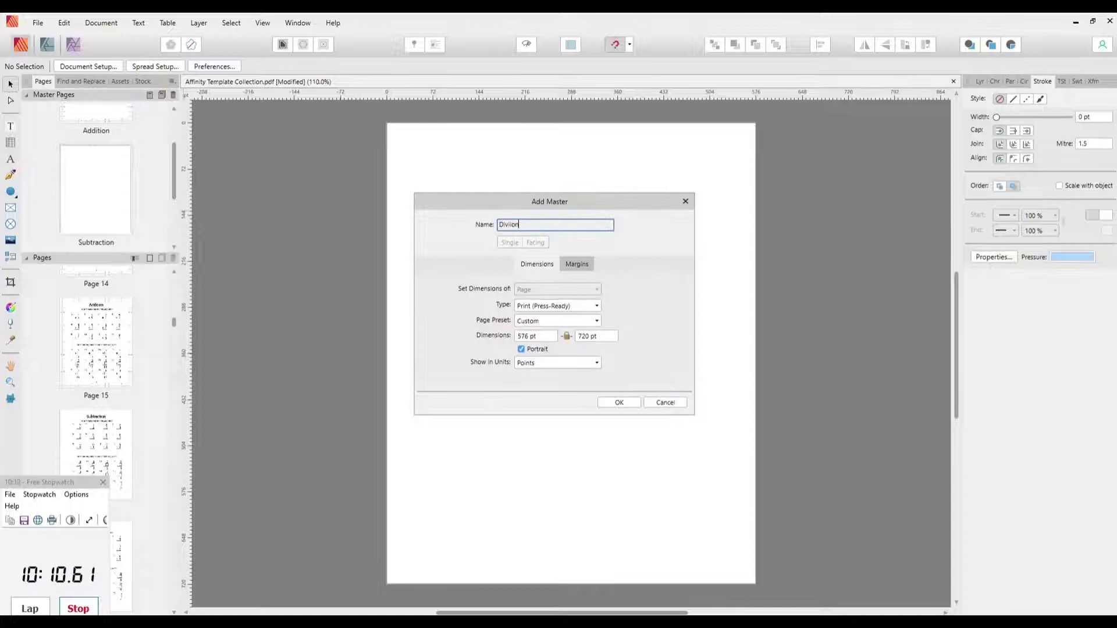
key(Return)
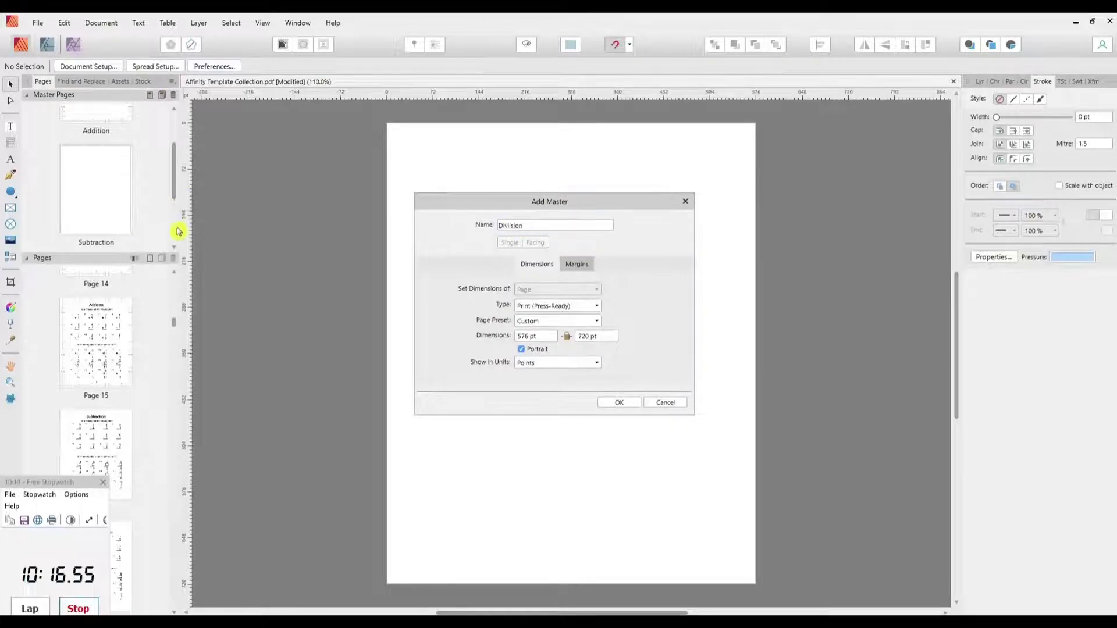
click(619, 402)
Copy one outlined plus sign from the Addition master's top row and paste it onto the Multiplication master
drag(174, 179, 174, 131)
click(124, 192)
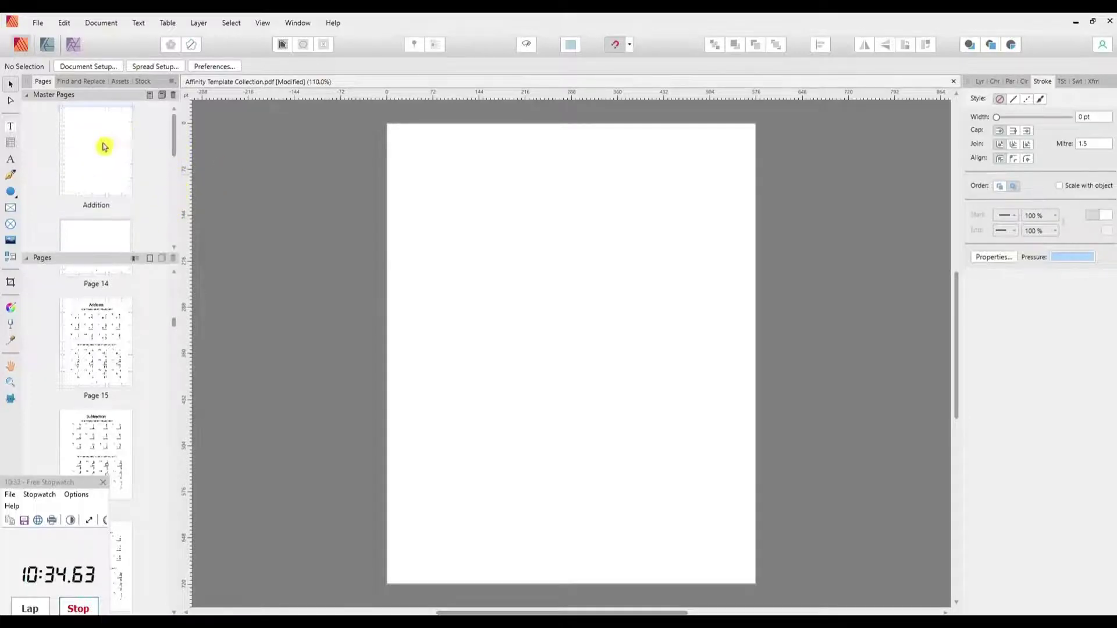
double_click(103, 145)
click(404, 221)
click(421, 145)
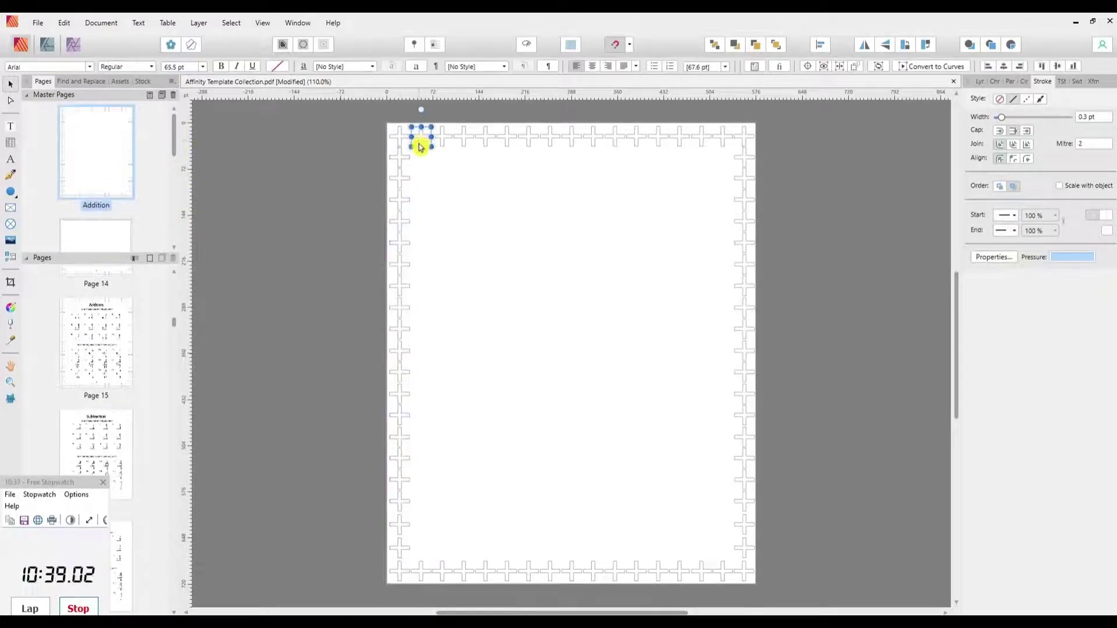
click(174, 227)
double_click(110, 228)
key(ctrl+v)
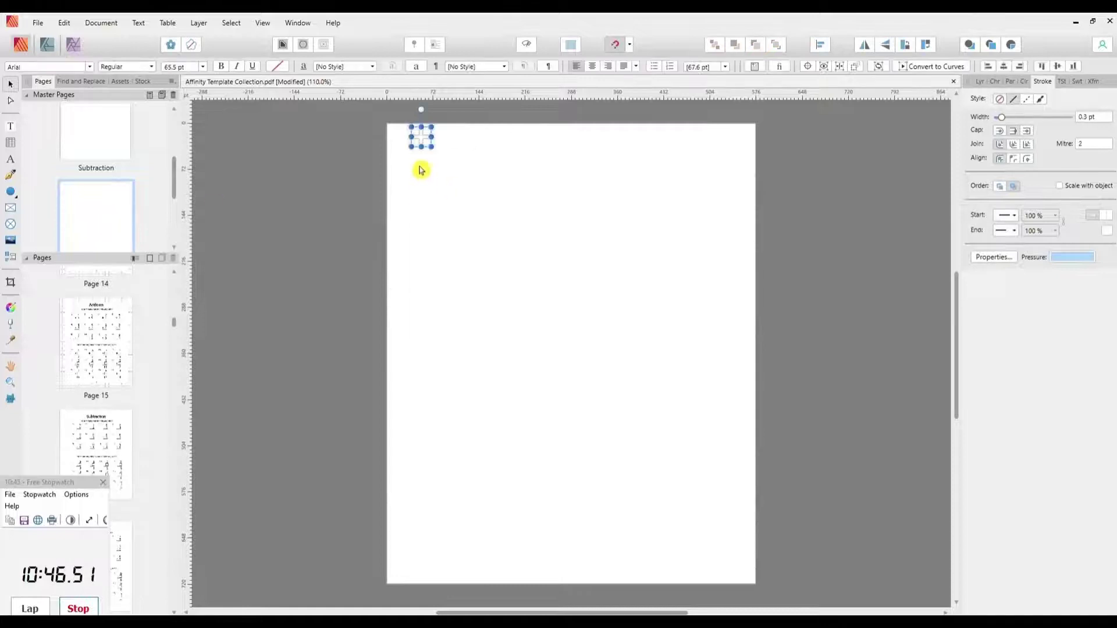
Change the pasted plus sign to an X and place it in the page's upper-left corner
key(t)
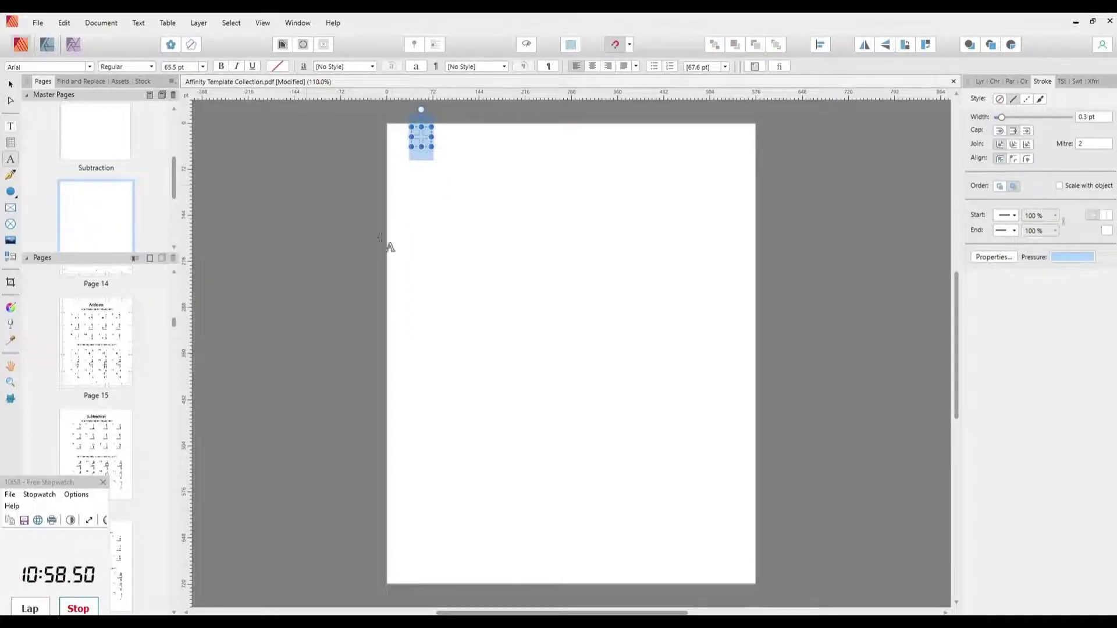
text(X)
mouse_move(411, 139)
mouse_down()
mouse_move(434, 139)
mouse_move(402, 138)
mouse_up()
text(x)
click(10, 84)
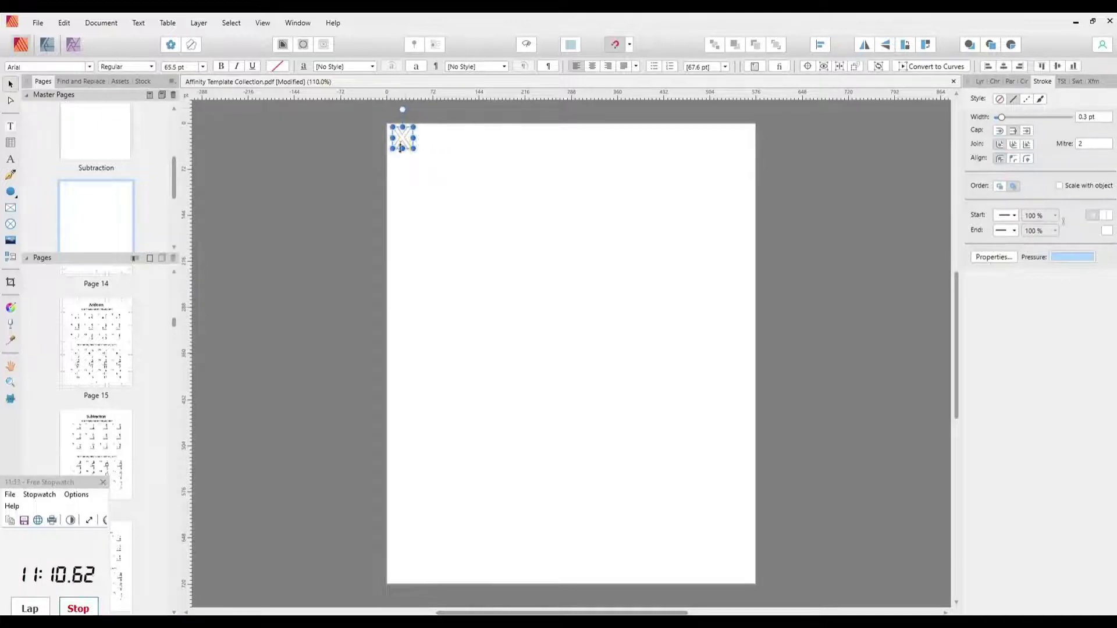
Duplicate the X several times side by side to start the top row on the Multiplication master
drag(407, 142, 431, 145)
key(ctrl+plus)
key(ctrl+plus)
key(ctrl+plus)
key(ctrl+plus)
drag(316, 230, 426, 314)
click(443, 256)
mouse_move(439, 260)
mouse_down()
mouse_move(583, 279)
mouse_move(789, 279)
mouse_up()
click(366, 275)
shift+click(446, 269)
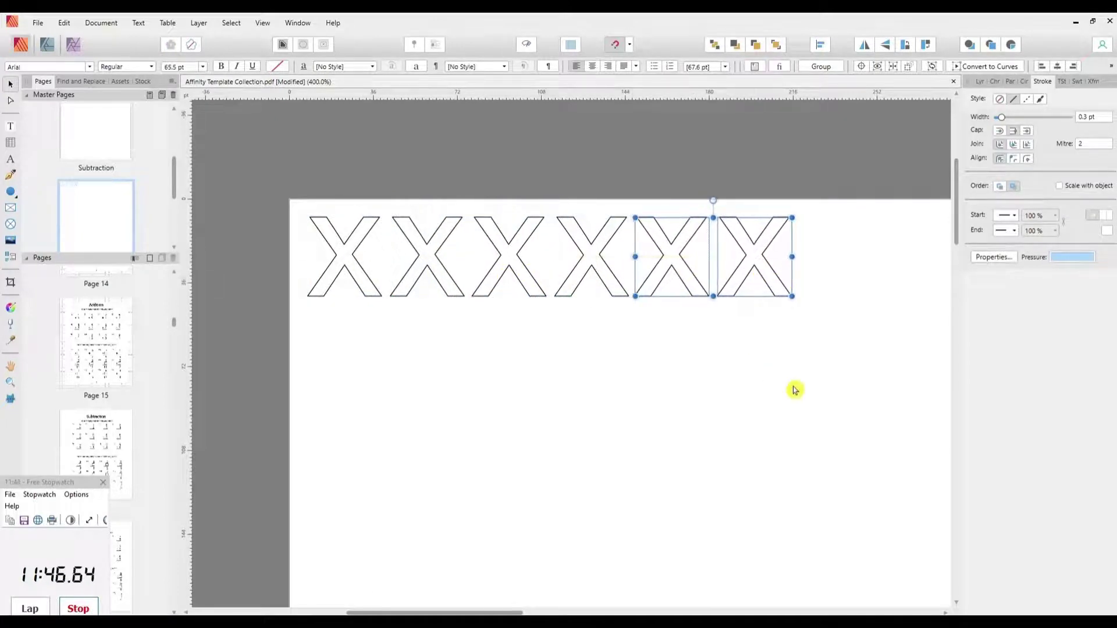
Extend the row of X signs in pairs across the top until it nears the page's right edge
drag(884, 396, 319, 386)
key(ctrl+j)
key(ctrl+j)
key(ctrl+j)
key(ctrl+j)
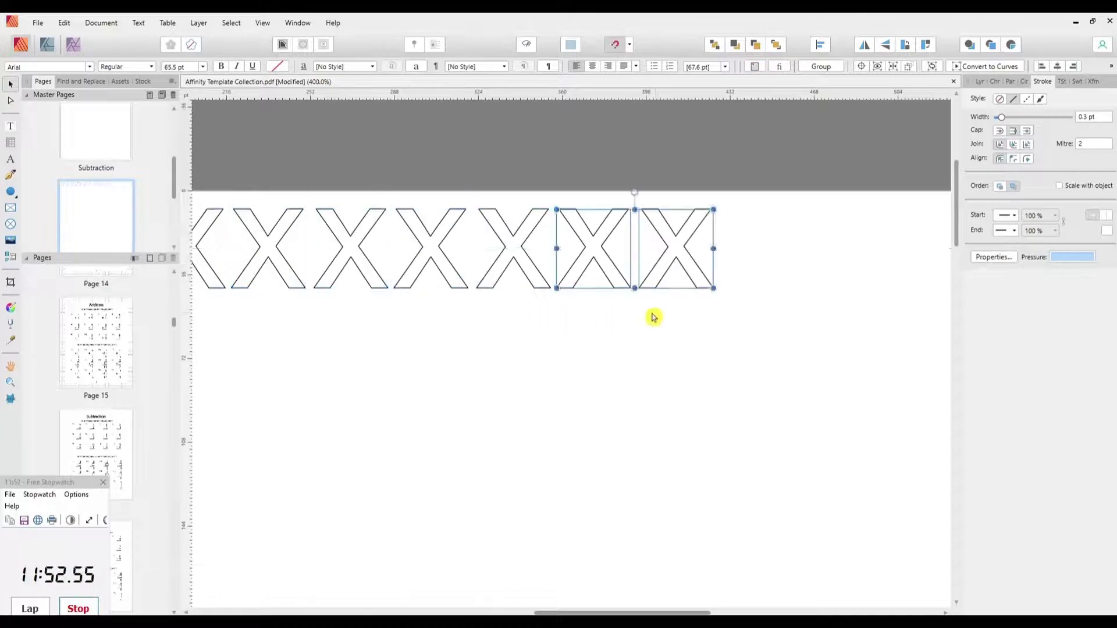
drag(842, 332, 484, 357)
key(ctrl+j)
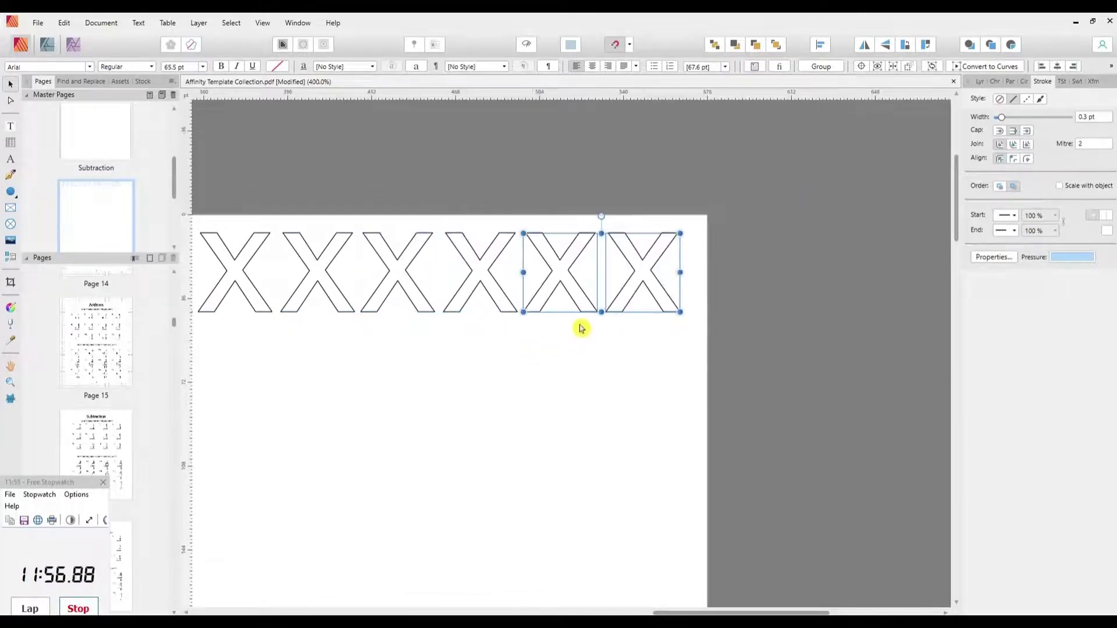
Shift the last X closer to the page's right edge and space the whole top row evenly horizontally
click(667, 304)
drag(668, 302, 682, 299)
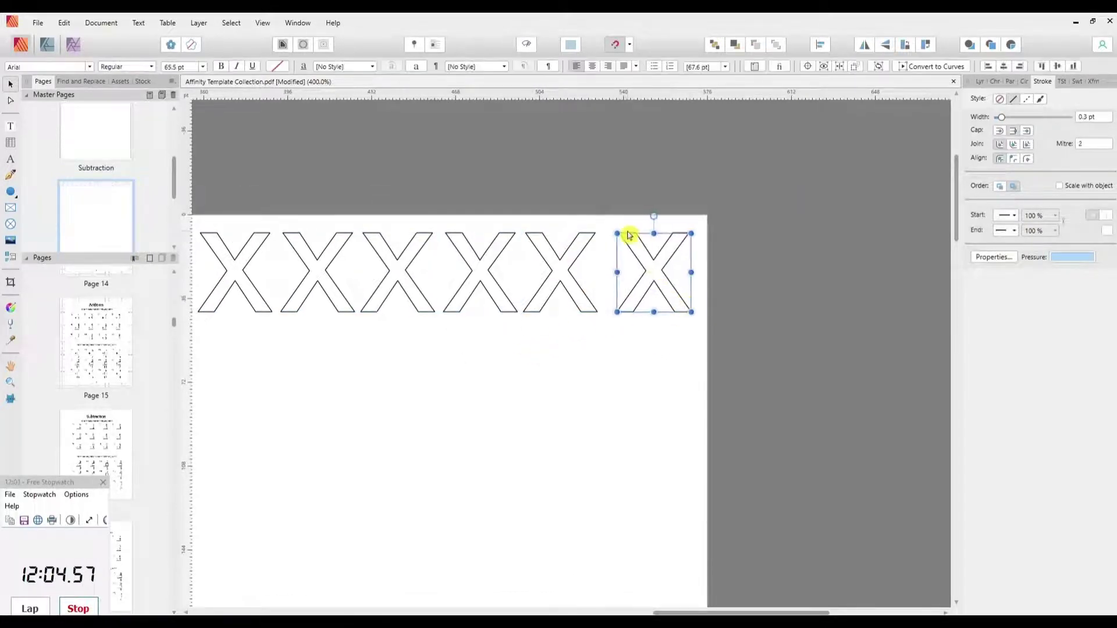
key(ctrl+0)
key(ctrl+a)
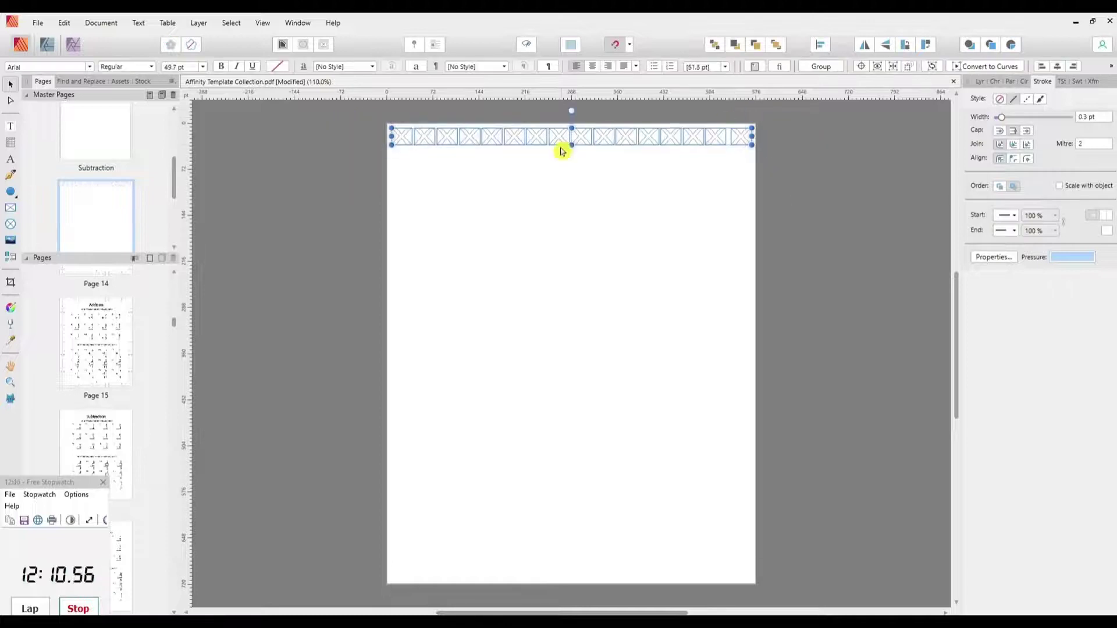
click(821, 45)
click(870, 90)
click(830, 190)
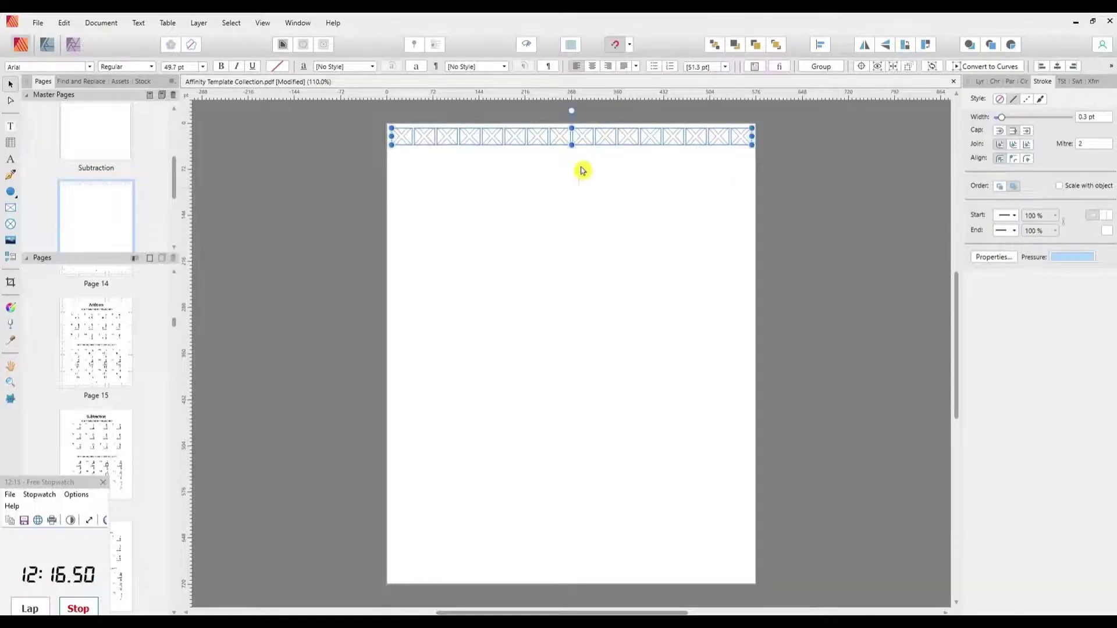
Group the row of X signs and place copies along the bottom edge and, rotated 90°, down the left edge
key(ctrl+g)
drag(552, 139, 405, 324)
click(906, 45)
click(442, 464)
Ungroup the left column and extend it with more X signs down to the bottom row
click(405, 449)
key(ctrl+shift+g)
click(421, 468)
click(405, 500)
drag(403, 509, 406, 550)
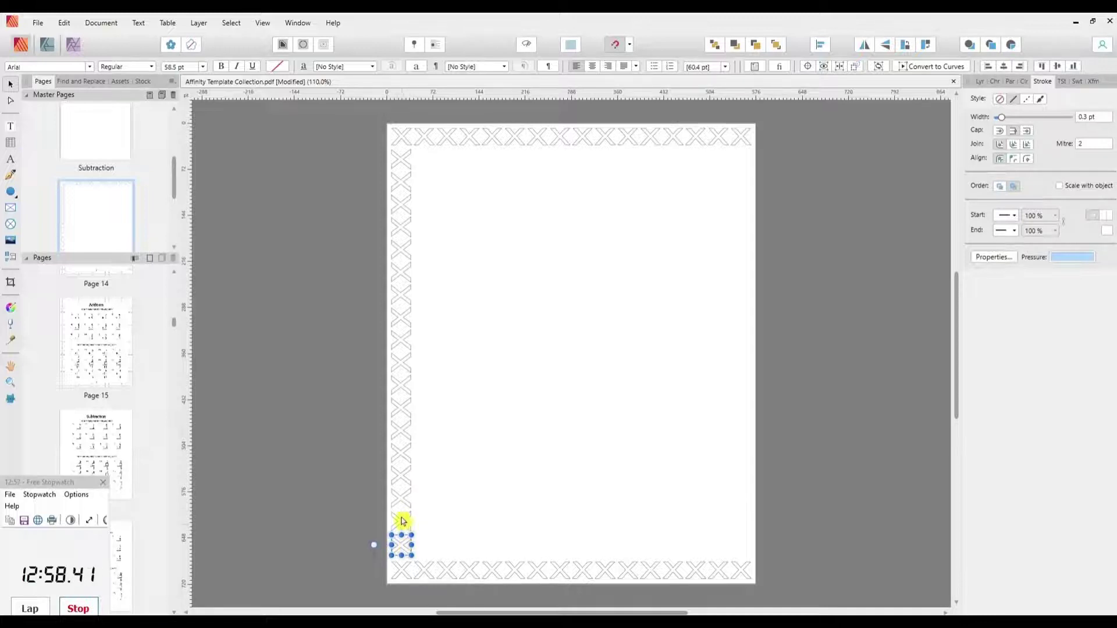
Space the left column's X signs evenly vertically, and place a grouped copy of the column along the page's right edge
drag(387, 140, 438, 523)
click(820, 45)
click(867, 144)
click(834, 191)
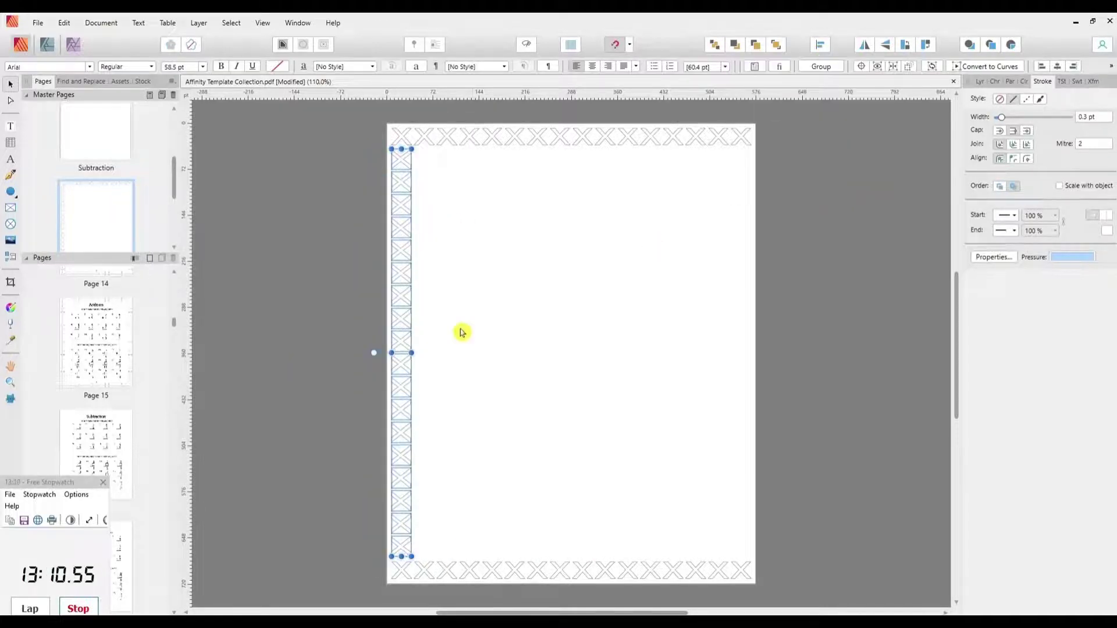
key(ctrl+g)
drag(405, 369, 743, 367)
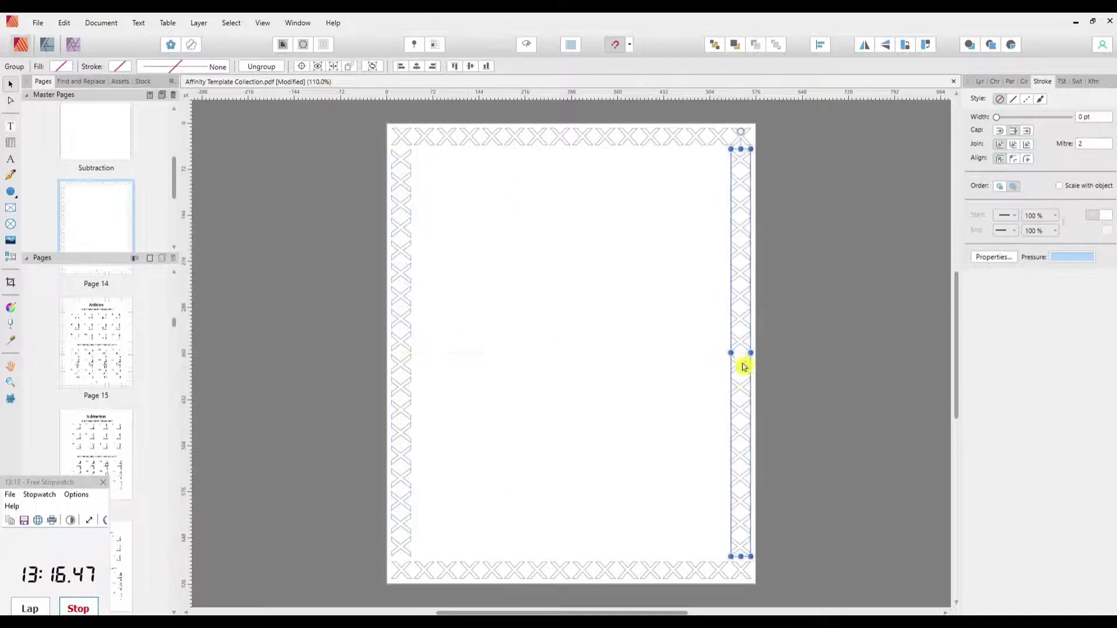
click(677, 346)
drag(173, 193, 172, 237)
double_click(100, 215)
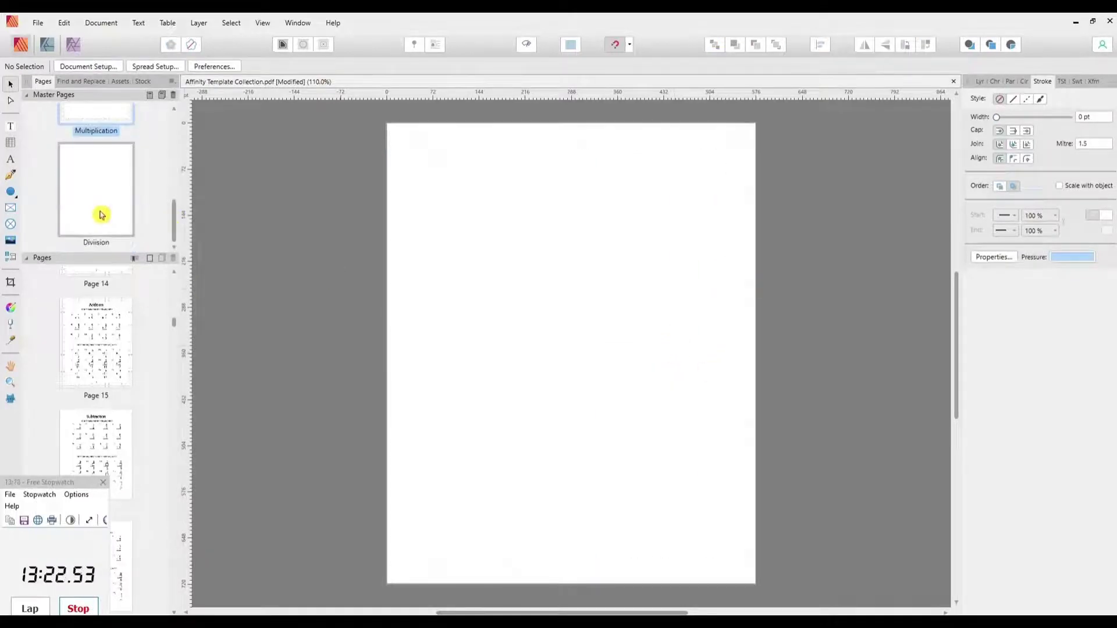
click(103, 193)
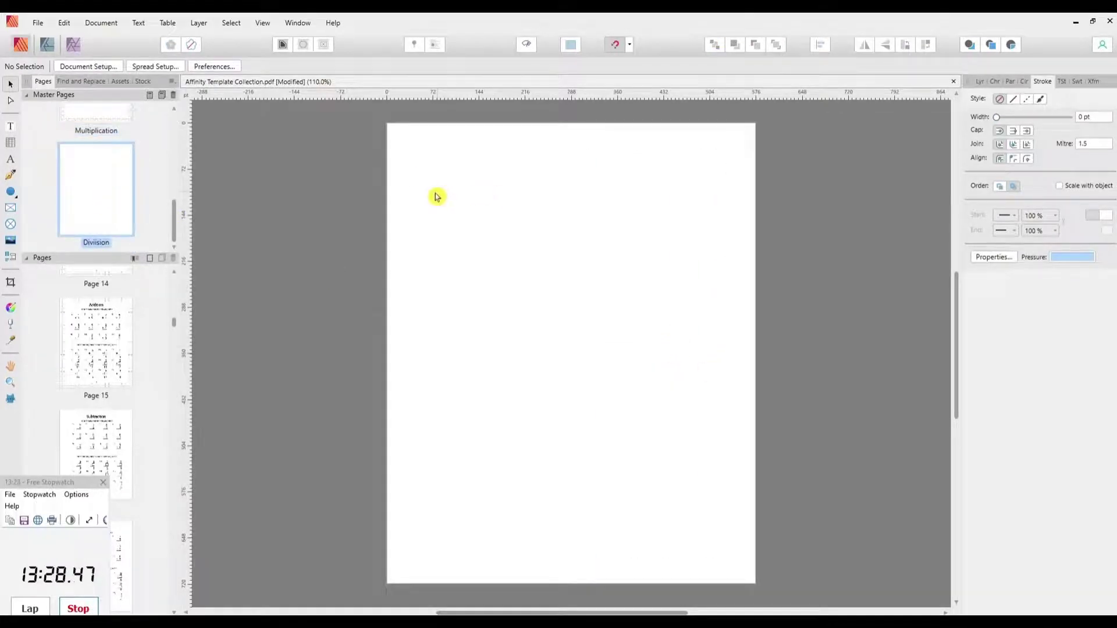
key(ctrl+v)
key(Delete)
Copy a single X from the Multiplication master's left column, paste it onto the Division master and place it in the upper-left corner
drag(174, 221, 174, 194)
double_click(116, 202)
click(401, 545)
double_click(400, 545)
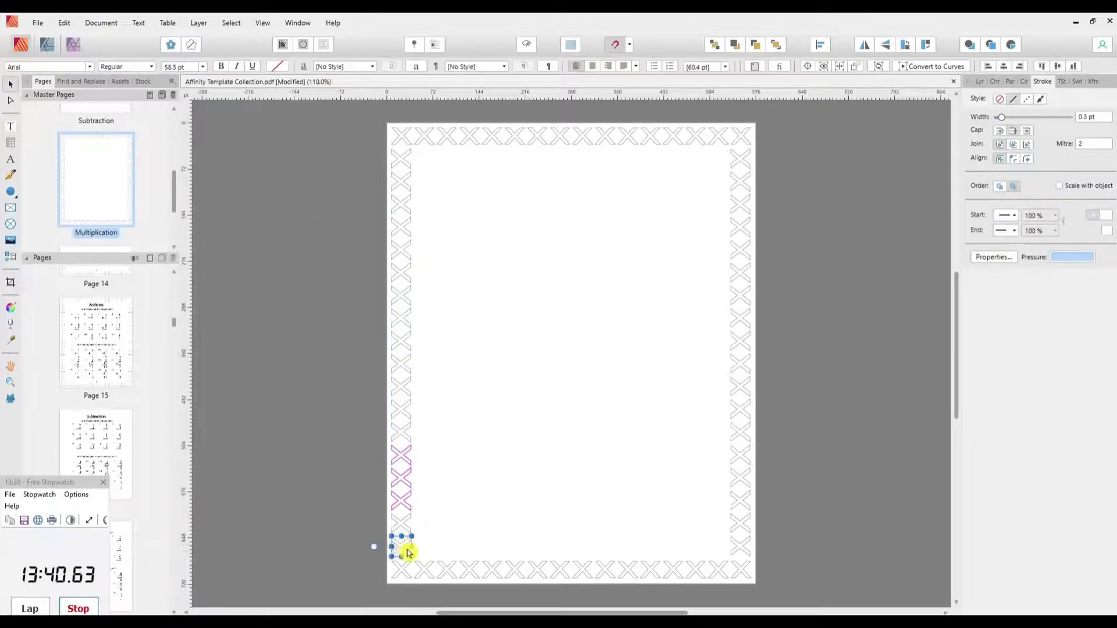
scroll(128, 233, down, 2)
double_click(125, 230)
key(ctrl+v)
drag(403, 547, 403, 143)
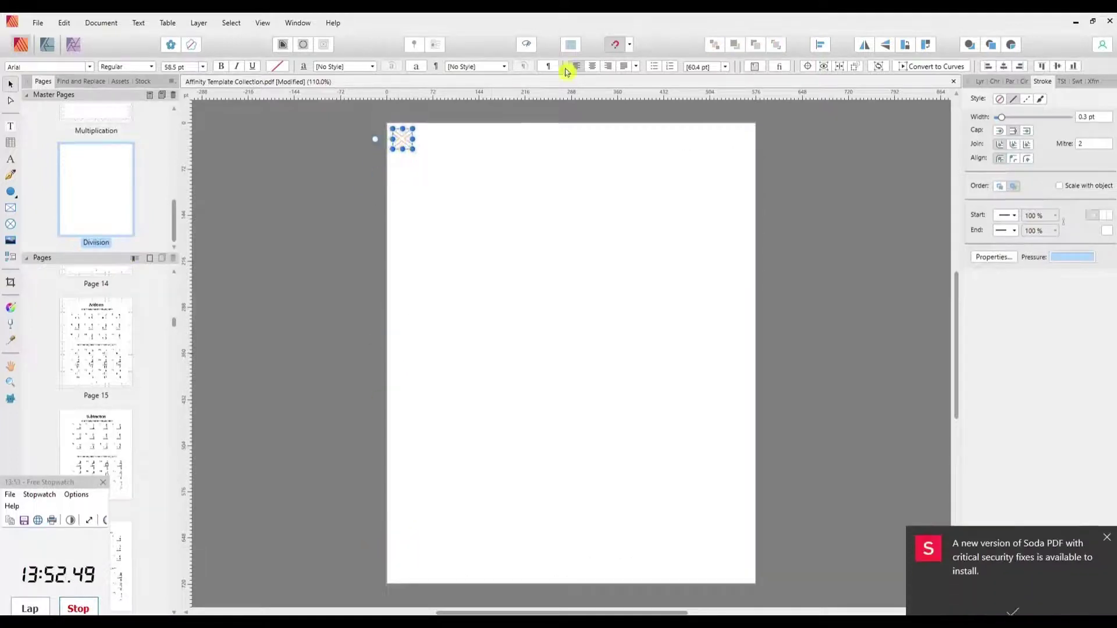
click(1109, 511)
click(409, 140)
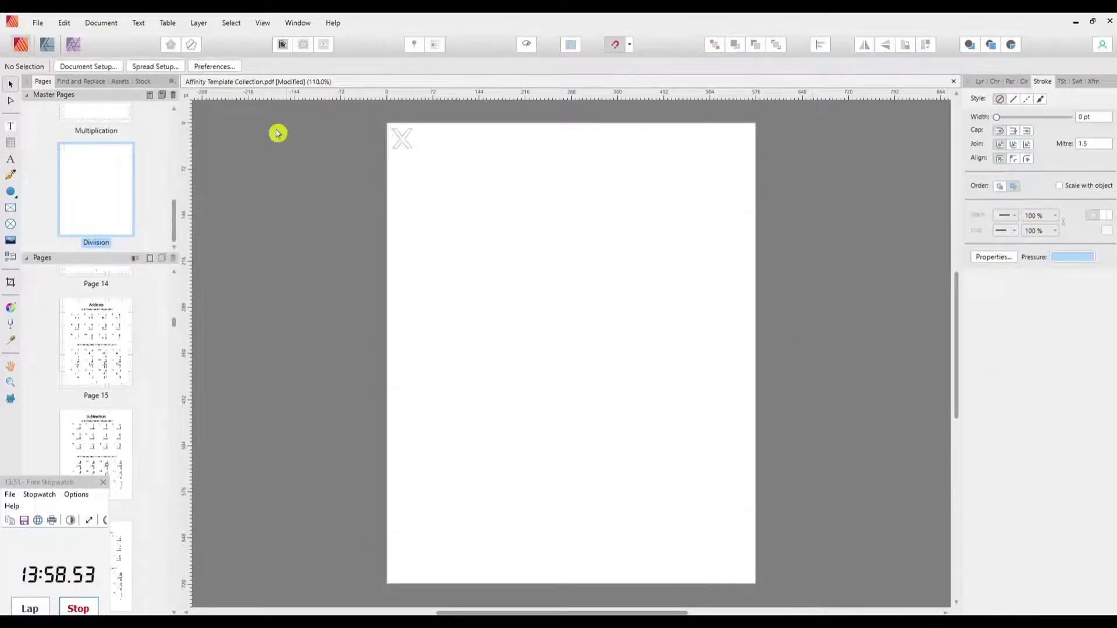
Draw a thin horizontal rectangle beside the X on the Division master as the division sign's bar
click(11, 197)
mouse_move(426, 133)
mouse_down()
mouse_move(449, 141)
mouse_move(495, 307)
mouse_move(454, 495)
mouse_up()
key(ctrl+plus)
key(ctrl+plus)
key(ctrl+plus)
key(ctrl+plus)
mouse_move(513, 247)
mouse_down()
mouse_move(514, 257)
mouse_move(552, 262)
mouse_move(377, 222)
mouse_move(420, 245)
mouse_up()
key(ctrl+z)
click(10, 84)
drag(350, 228, 445, 267)
Remove the bar's fill and set its outline width to 0.3 pt
click(1026, 82)
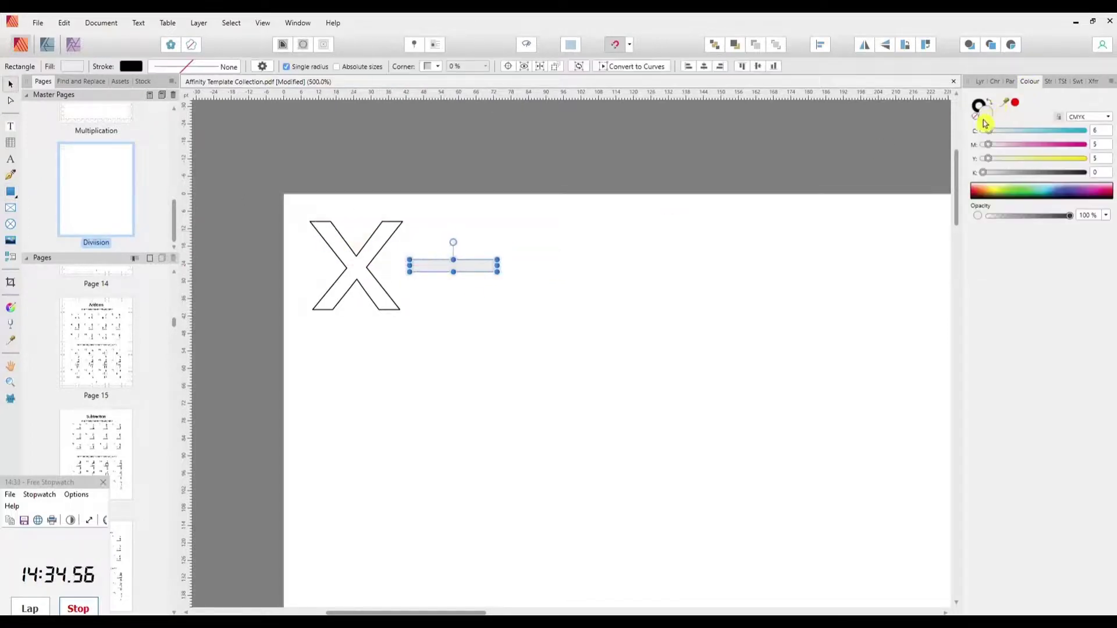
click(976, 117)
click(1049, 81)
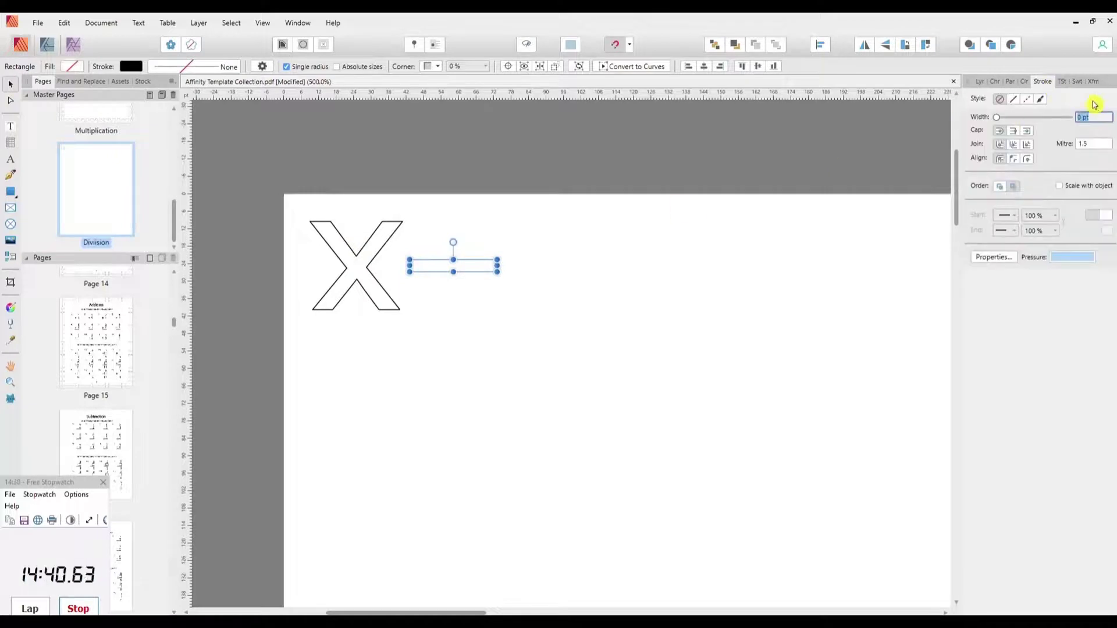
text(0.3)
key(Return)
Draw a small circle above the bar with the Ellipse tool and place a copy below it
click(15, 196)
click(49, 206)
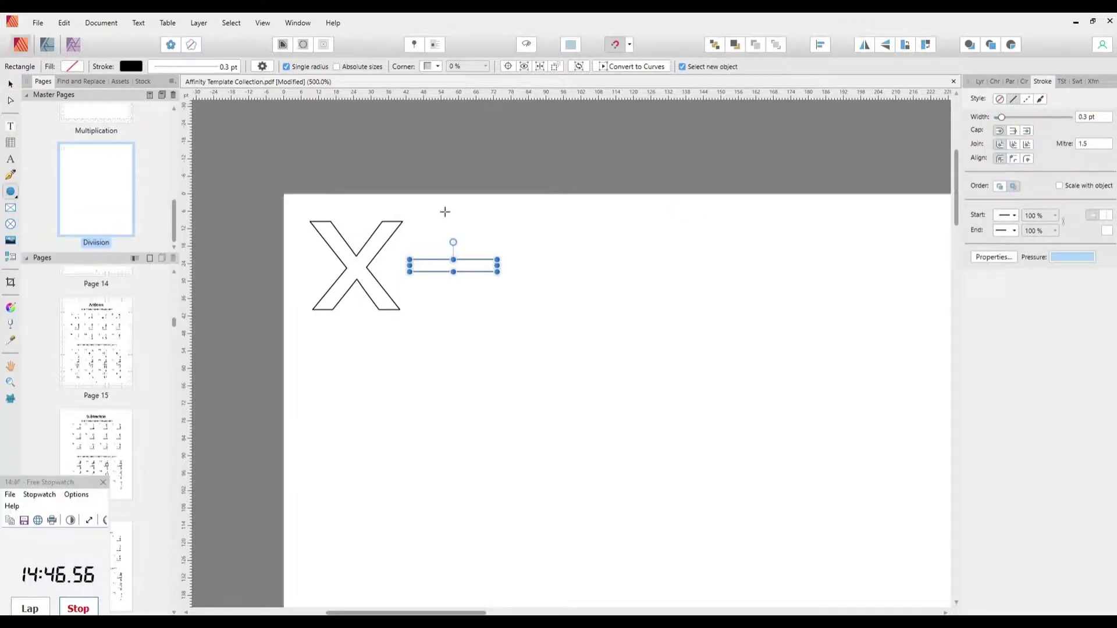
drag(446, 227, 457, 302)
click(17, 87)
Select the bar and both dots, centre them horizontally and space them evenly vertically
drag(522, 207, 399, 334)
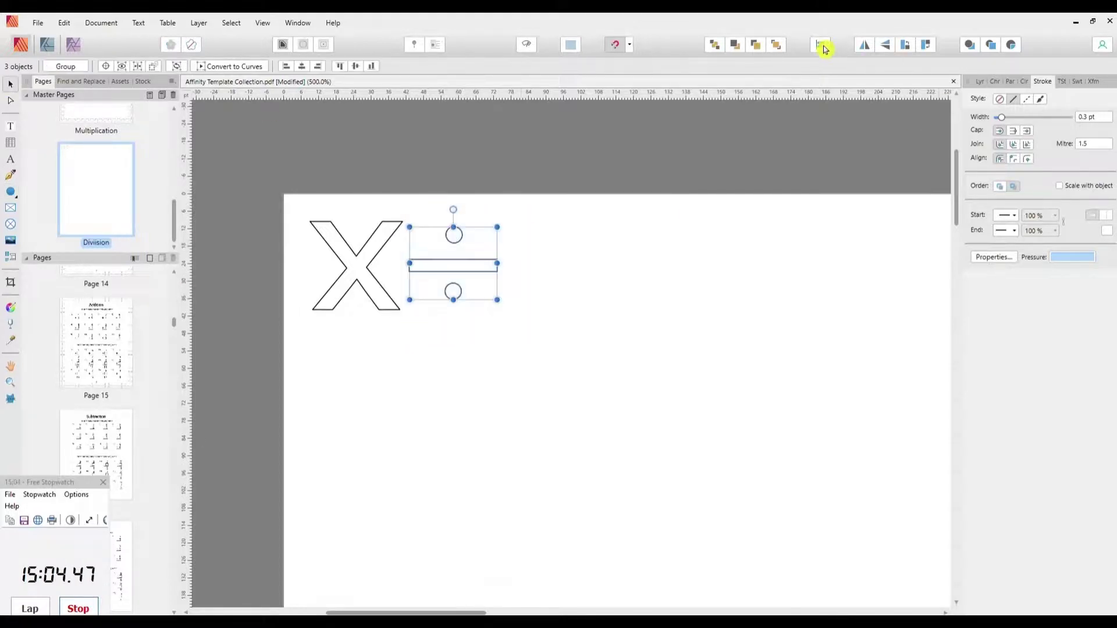
click(821, 45)
click(842, 83)
click(871, 191)
click(820, 46)
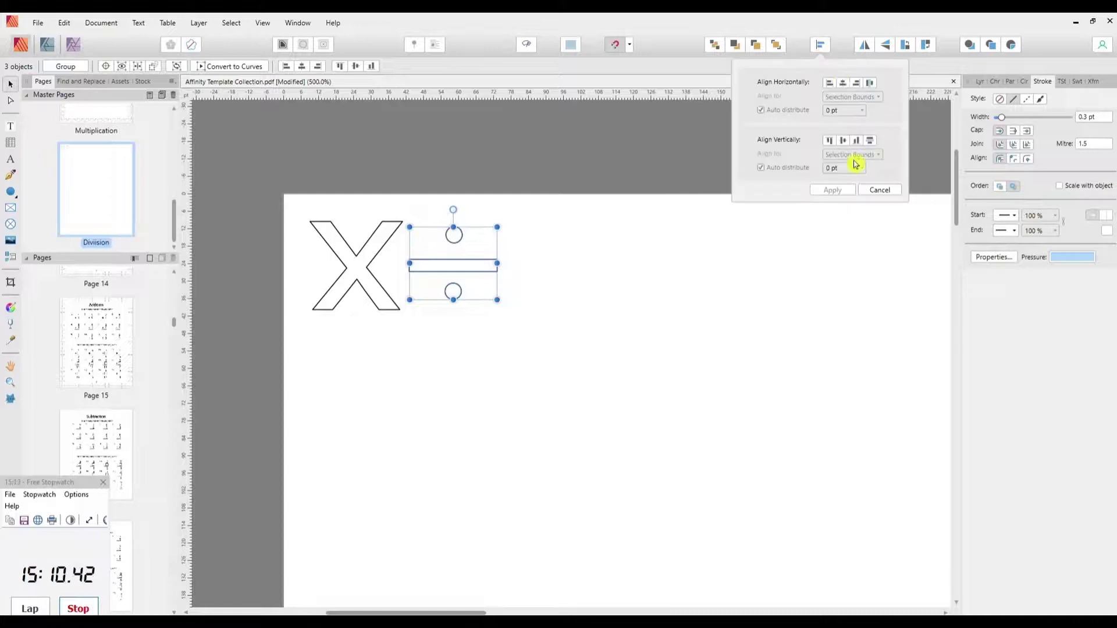
click(843, 84)
click(871, 141)
click(867, 191)
click(821, 49)
click(834, 192)
Shorten the division sign's bar from its right end and centre it horizontally with the two dots
click(524, 264)
click(498, 266)
drag(498, 264, 477, 264)
drag(497, 210, 394, 340)
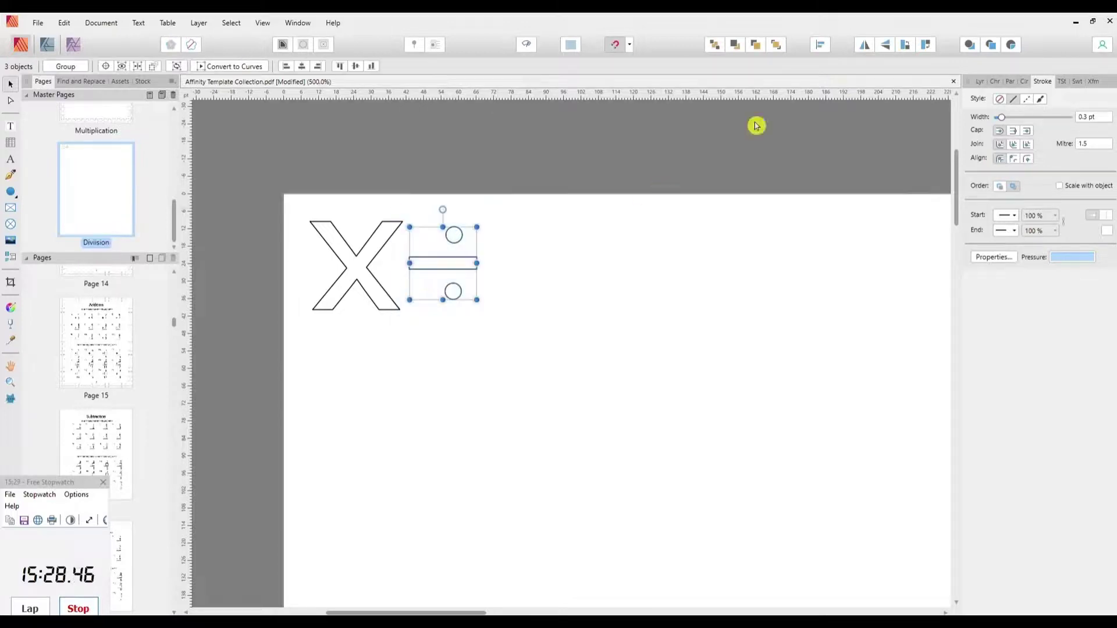
click(820, 46)
click(843, 85)
Lengthen the bar slightly and centre the bar and both dots horizontally again
click(500, 271)
click(476, 269)
drag(476, 264, 484, 264)
drag(544, 201, 398, 326)
click(818, 46)
click(843, 83)
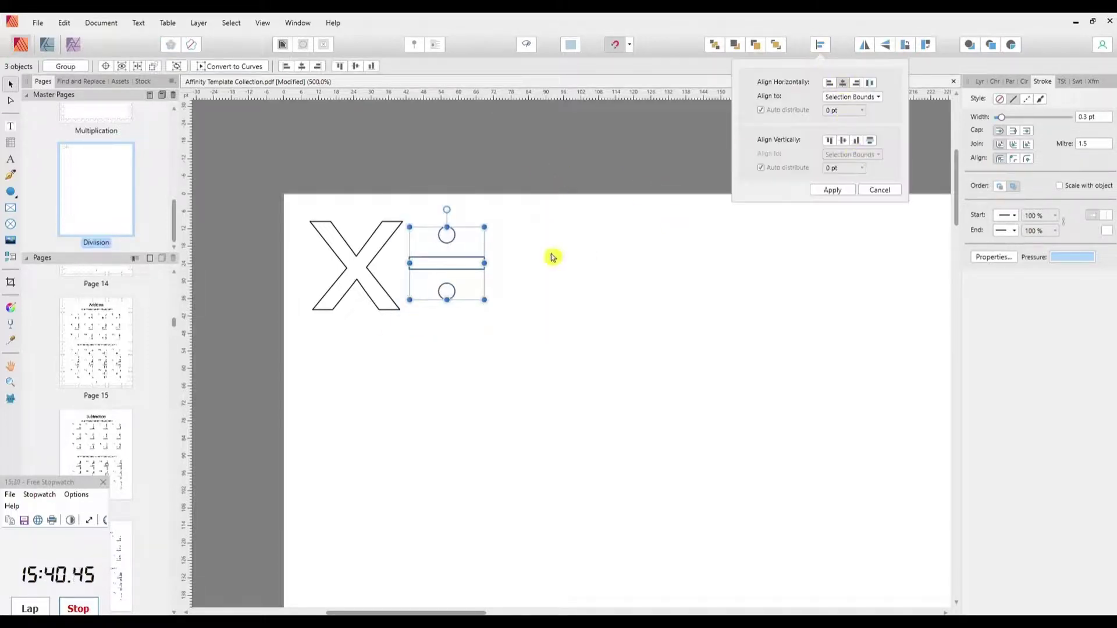
click(824, 227)
Delete the reference X, move the division sign to the page's upper-left corner and copy it into a row of four
click(378, 261)
key(Delete)
drag(491, 229, 361, 344)
drag(462, 274, 598, 259)
shift+click(365, 245)
key(ctrl+0)
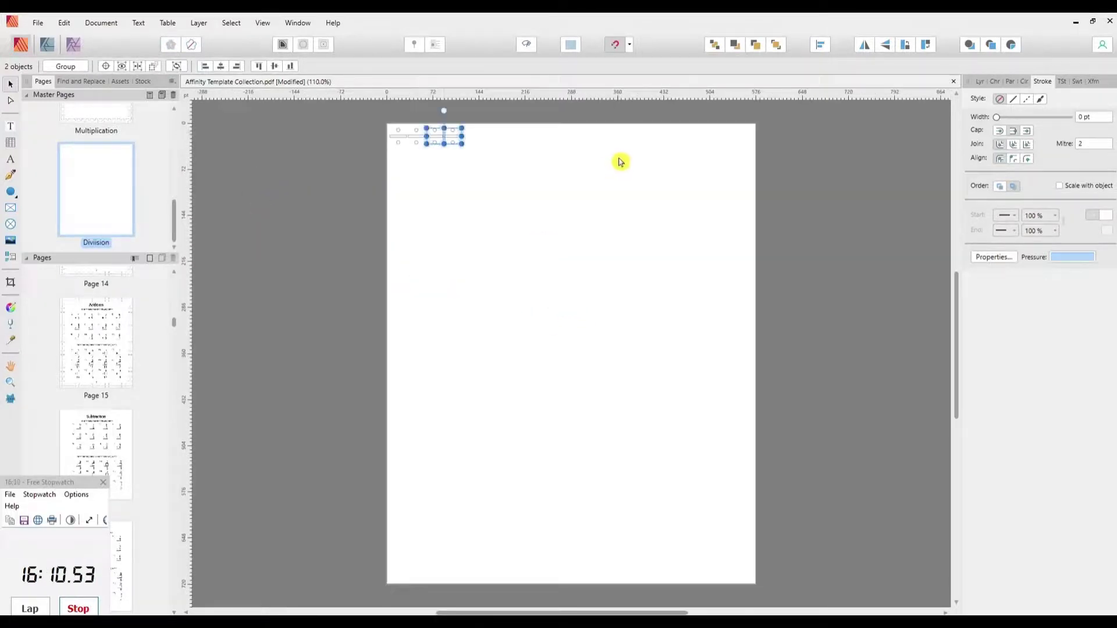
Extend the row with duplicated pairs of division signs across the page's top edge and delete the surplus sign at the end
drag(454, 138, 534, 142)
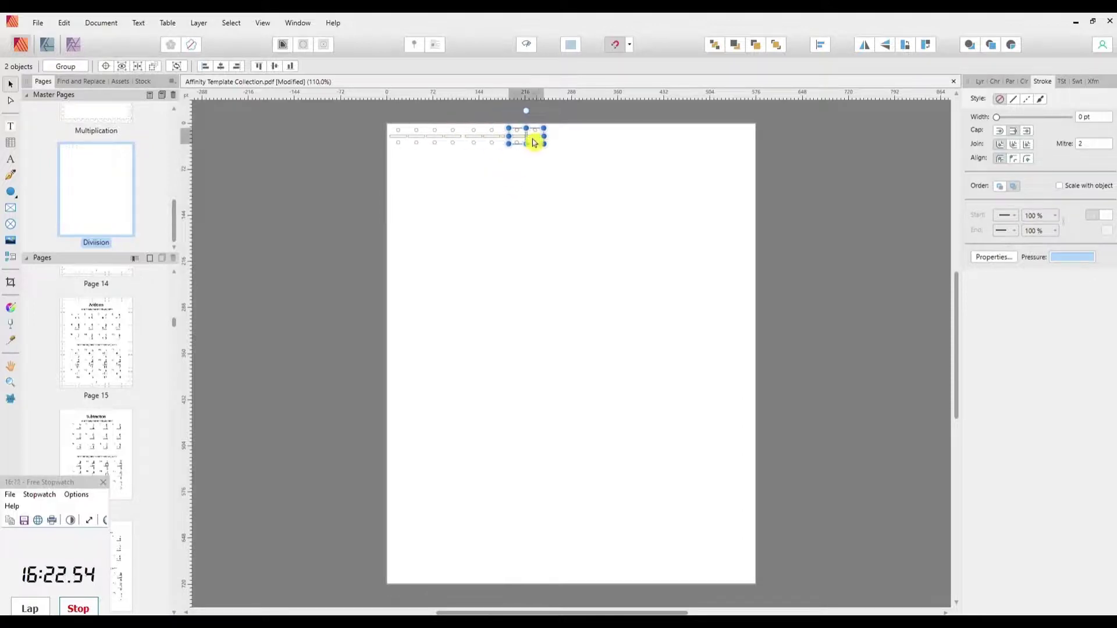
key(ctrl+j)
key(ctrl+j)
key(ctrl+j)
key(ctrl+j)
key(ctrl+j)
key(ctrl+j)
click(755, 141)
click(755, 140)
key(Delete)
Space the top row's division signs evenly horizontally and place a grouped copy along the page's bottom edge
drag(381, 127, 807, 156)
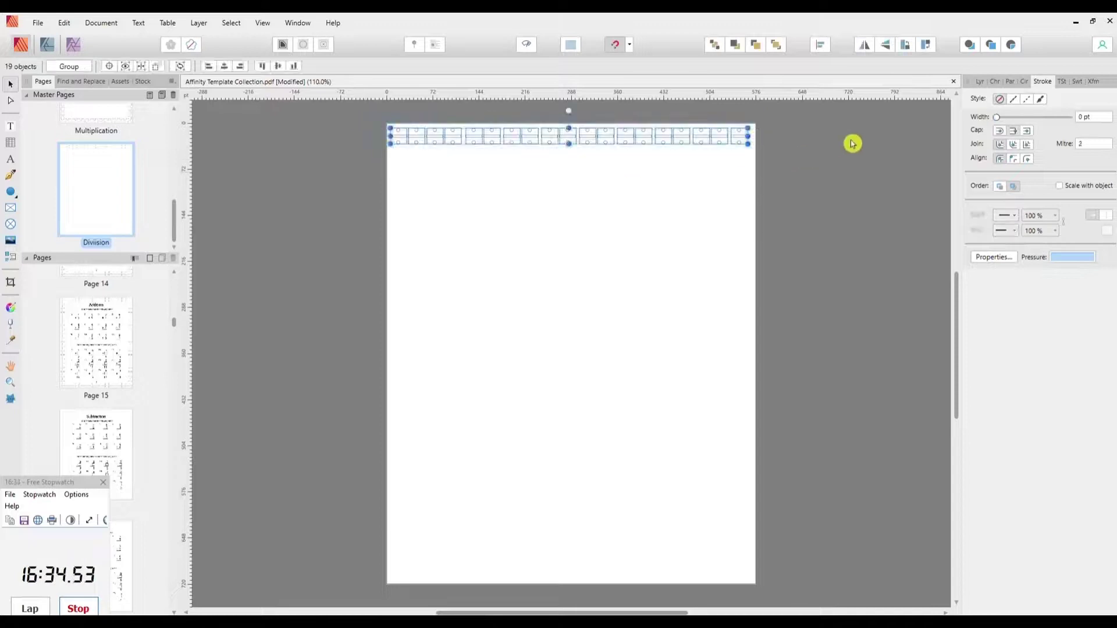
click(820, 45)
click(865, 85)
click(833, 190)
drag(707, 142, 664, 574)
key(ctrl+g)
Copy the top row's first division sign downward to start a column of three signs along the left edge
click(412, 170)
click(402, 141)
double_click(402, 142)
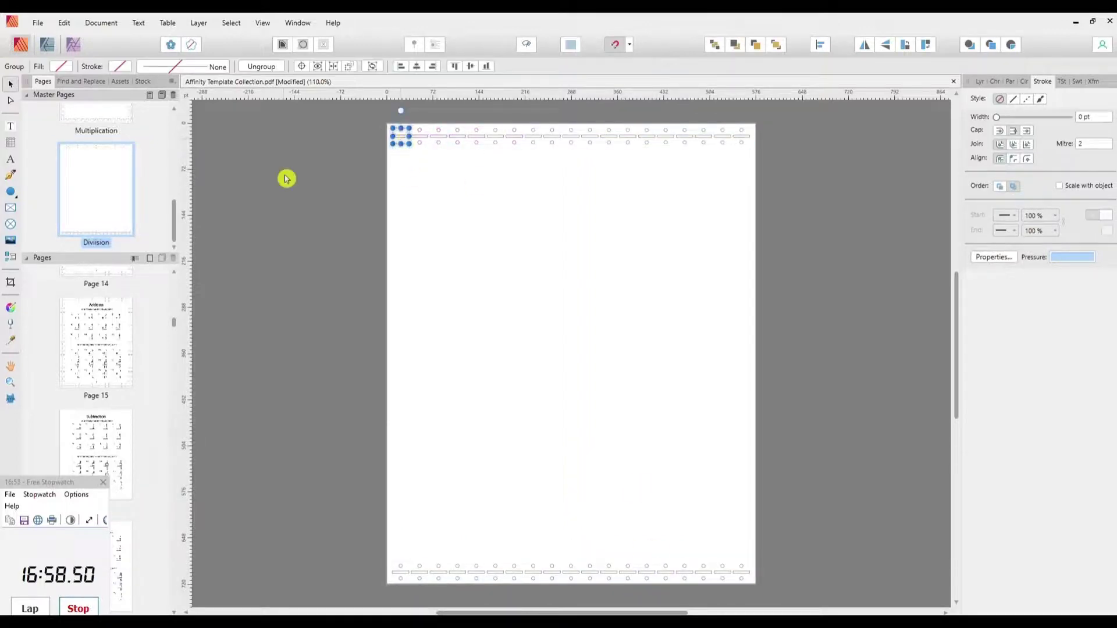
ctrl+scroll(571, 375, up, 5)
drag(413, 230, 414, 302)
shift+click(406, 235)
drag(406, 236, 399, 440)
key(ctrl+minus)
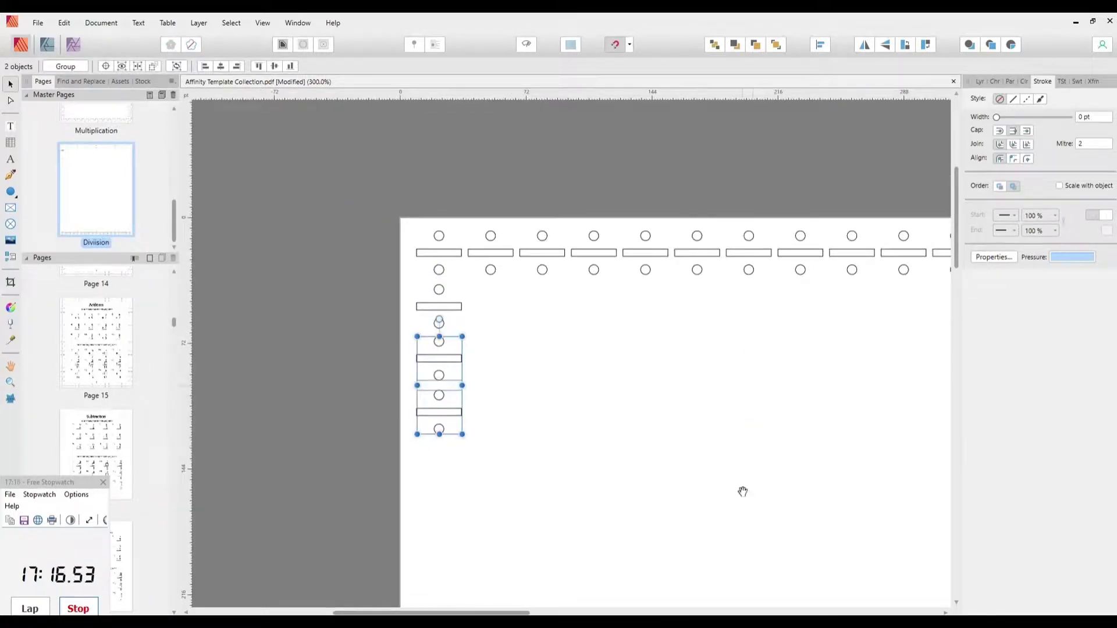
Duplicate the pair of division signs repeatedly down the left edge until the column nearly reaches the bottom row
scroll(656, 343, down, 3)
drag(430, 233, 419, 340)
key(ctrl+j)
key(ctrl+j)
key(ctrl+j)
drag(958, 308, 958, 437)
key(ctrl+j)
key(ctrl+j)
key(ctrl+j)
key(ctrl+j)
drag(957, 397, 944, 482)
key(ctrl+j)
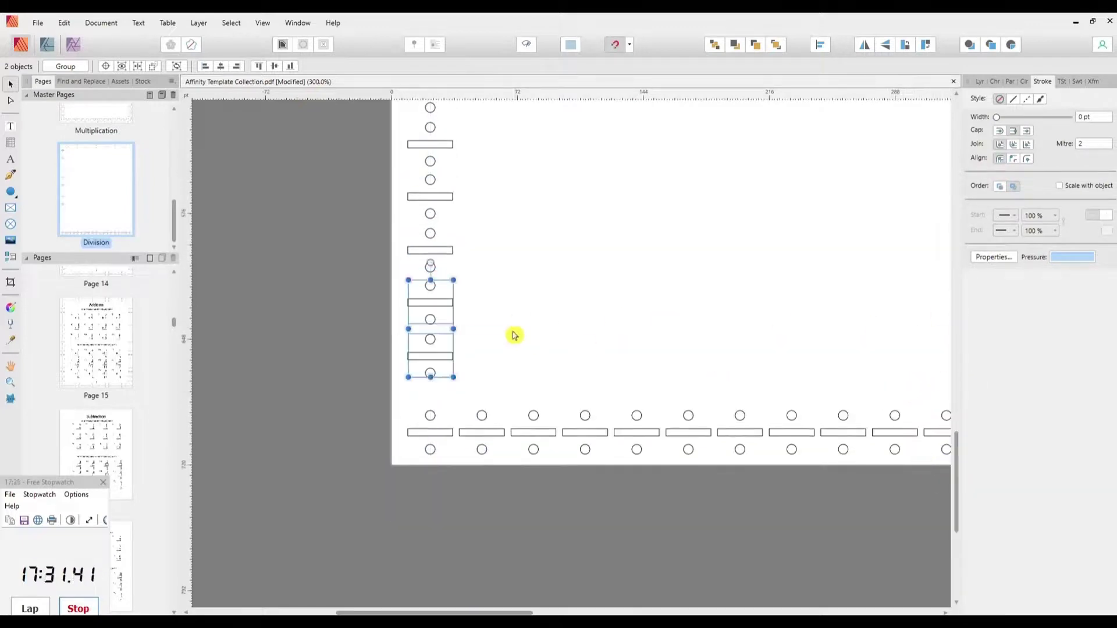
Nudge the left column's lowest division sign down to just above the bottom row
click(478, 353)
key(ctrl+0)
click(406, 544)
key(Down)
key(Down)
key(Down)
key(Down)
key(Down)
key(Down)
key(Down)
key(Down)
key(Down)
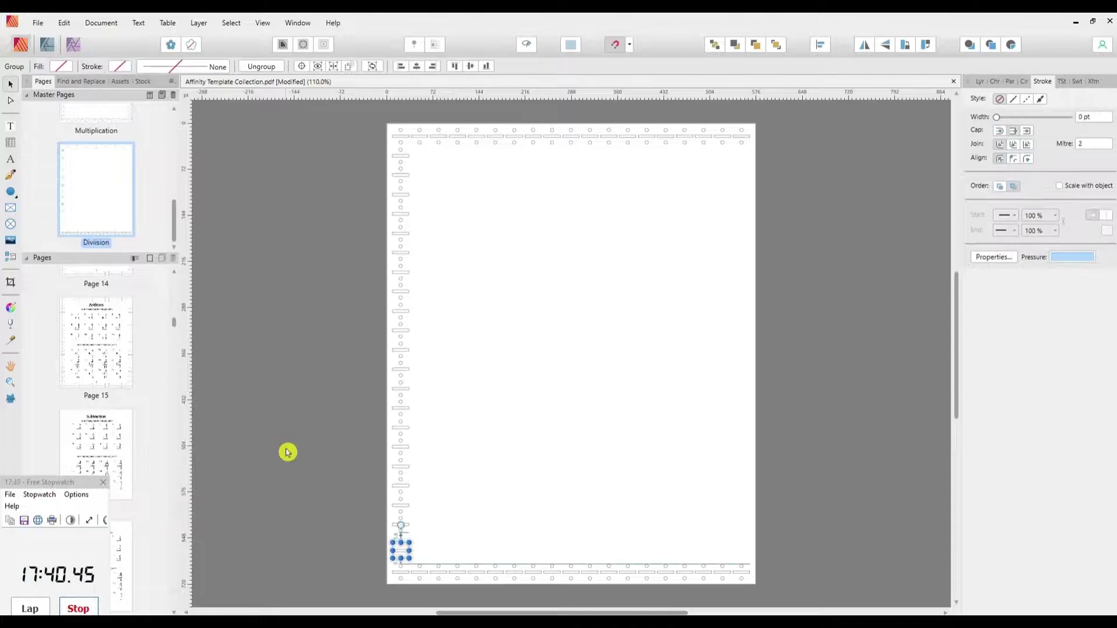
Space the left column's division signs evenly vertically, group them and place a copy along the page's right edge
click(537, 531)
drag(386, 140, 443, 559)
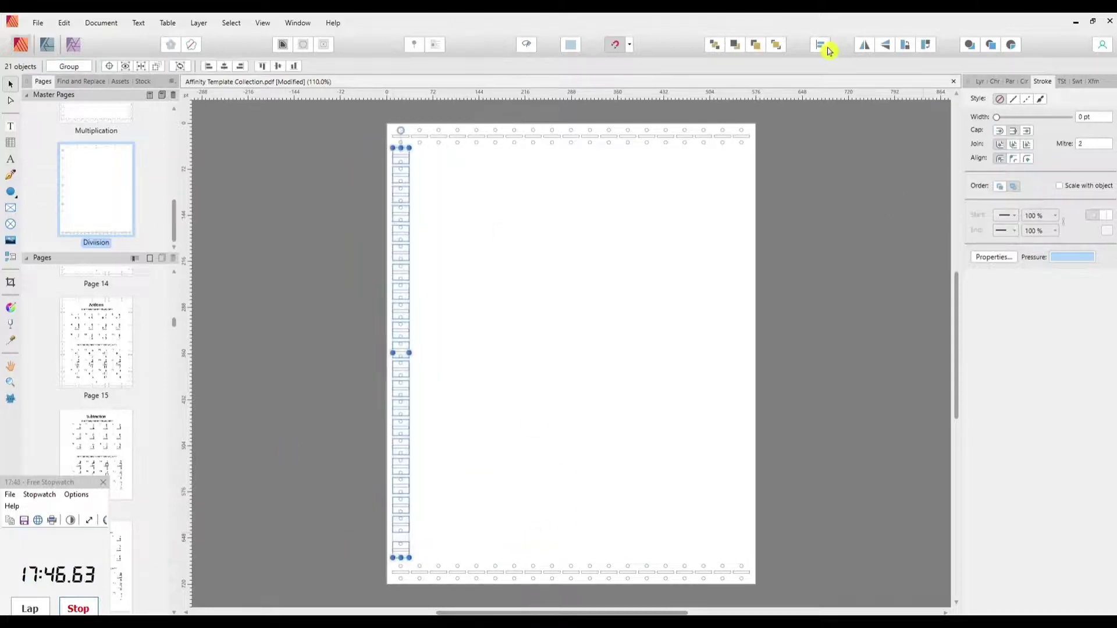
click(821, 45)
click(870, 141)
key(ctrl+g)
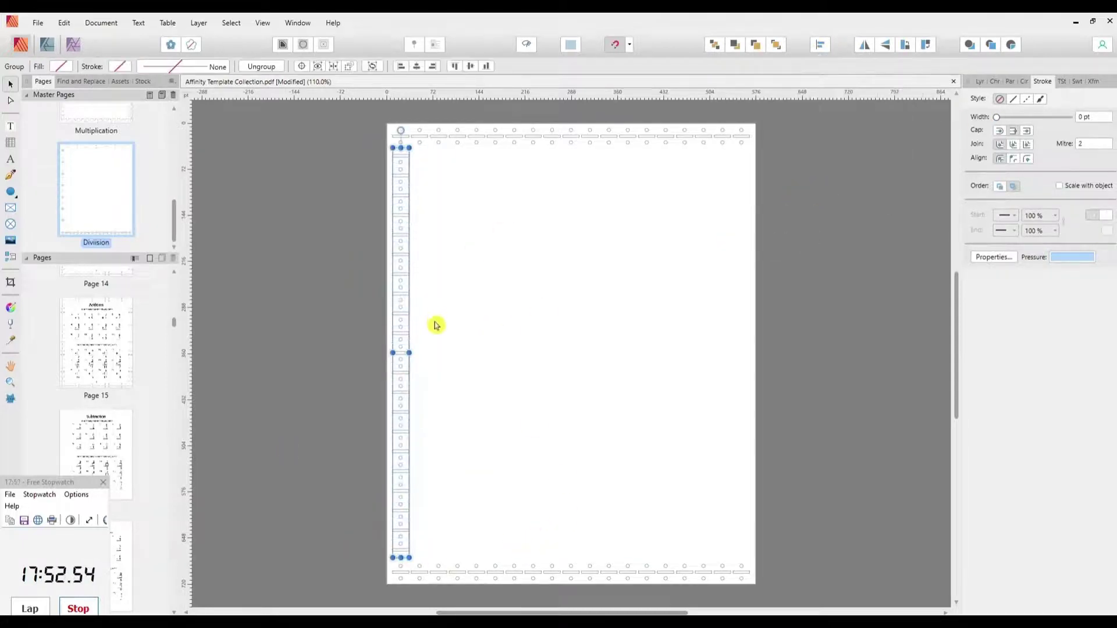
drag(399, 393, 740, 382)
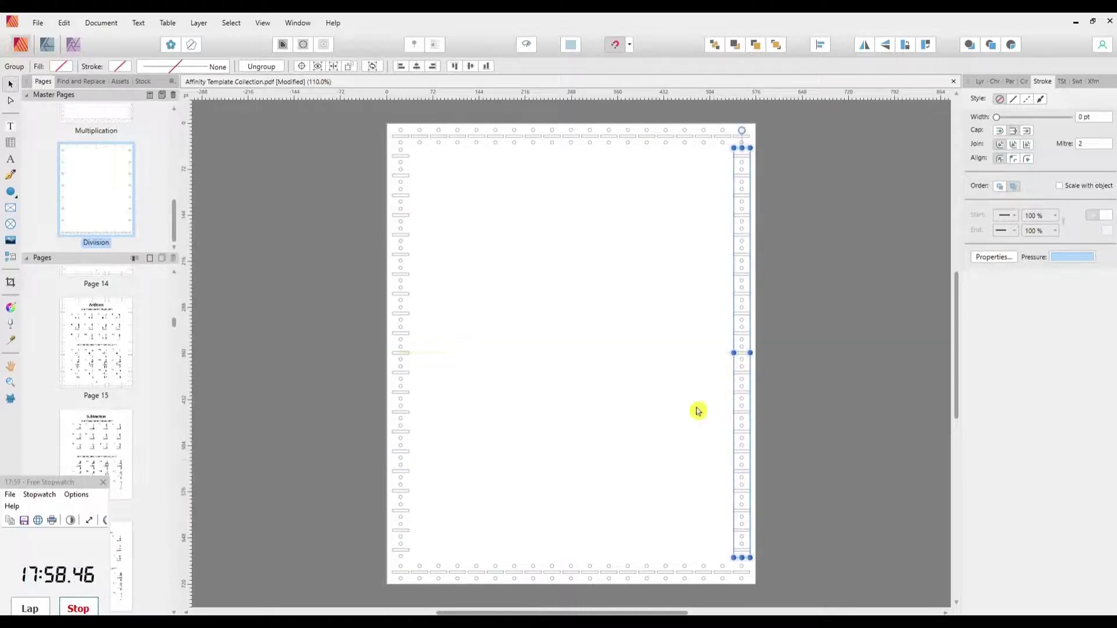
Deselect the border and save the document as Affinity Template Collection
click(663, 469)
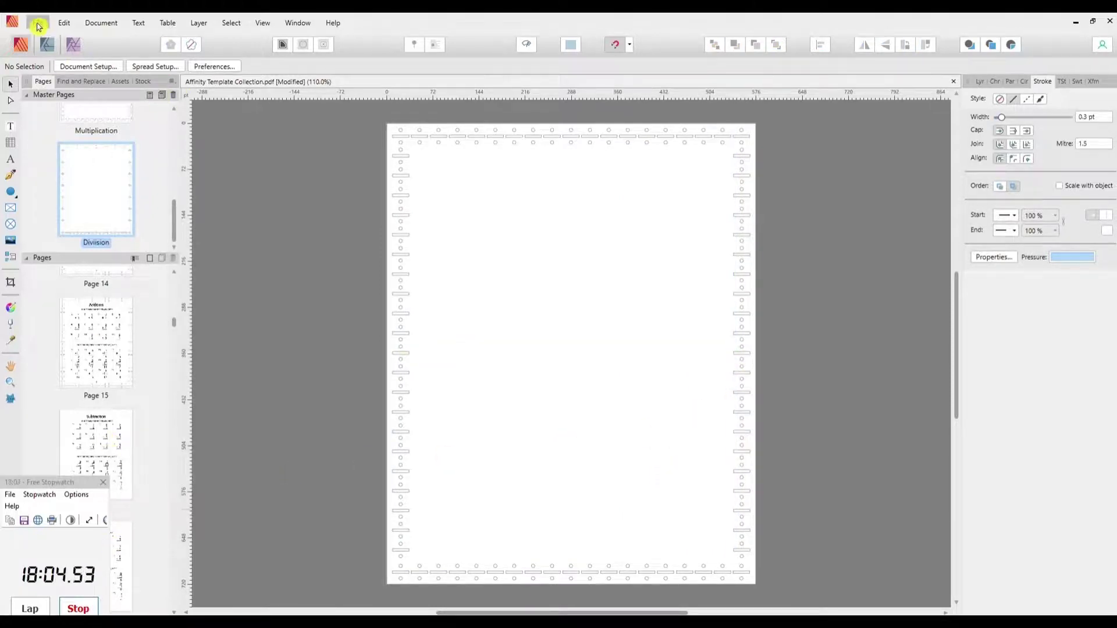
click(37, 22)
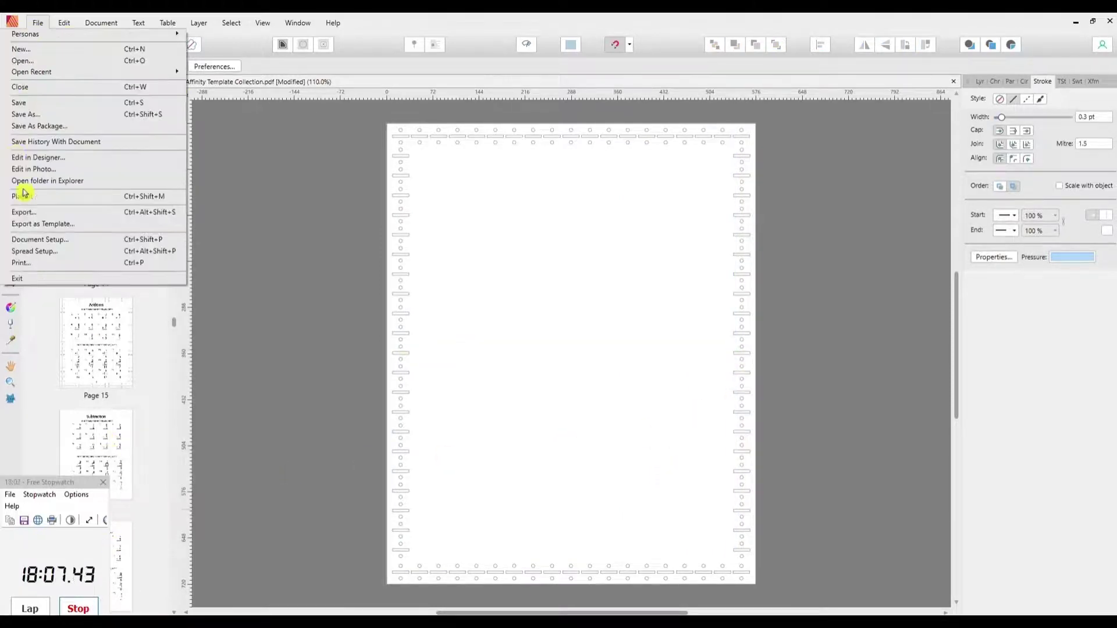
click(20, 108)
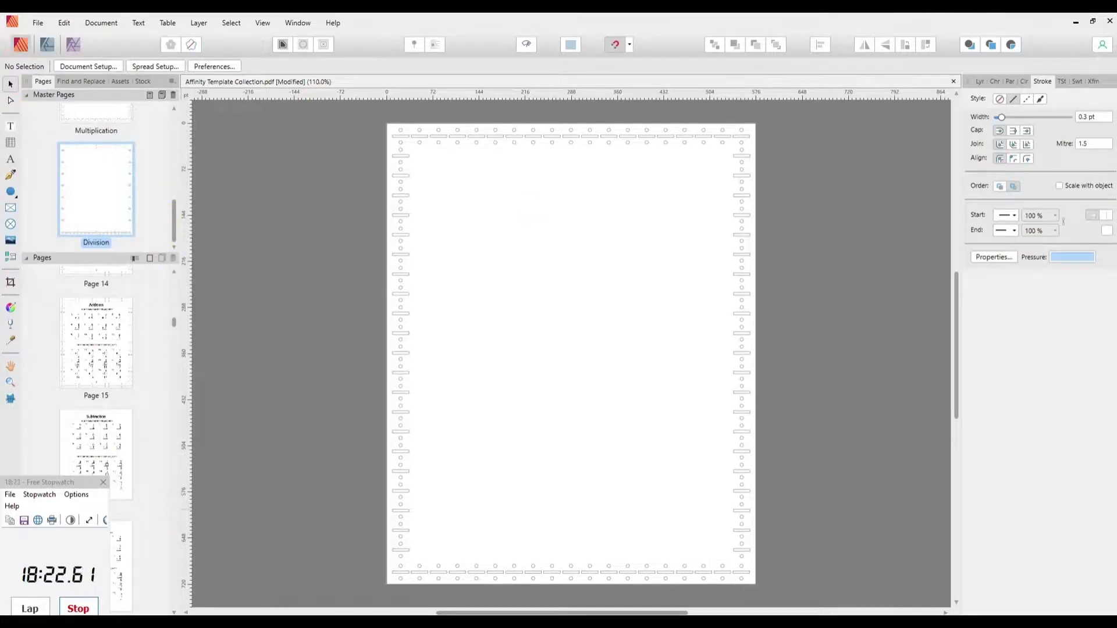
Apply the Subtraction master to page 16, the first subtraction page
scroll(169, 217, up, 3)
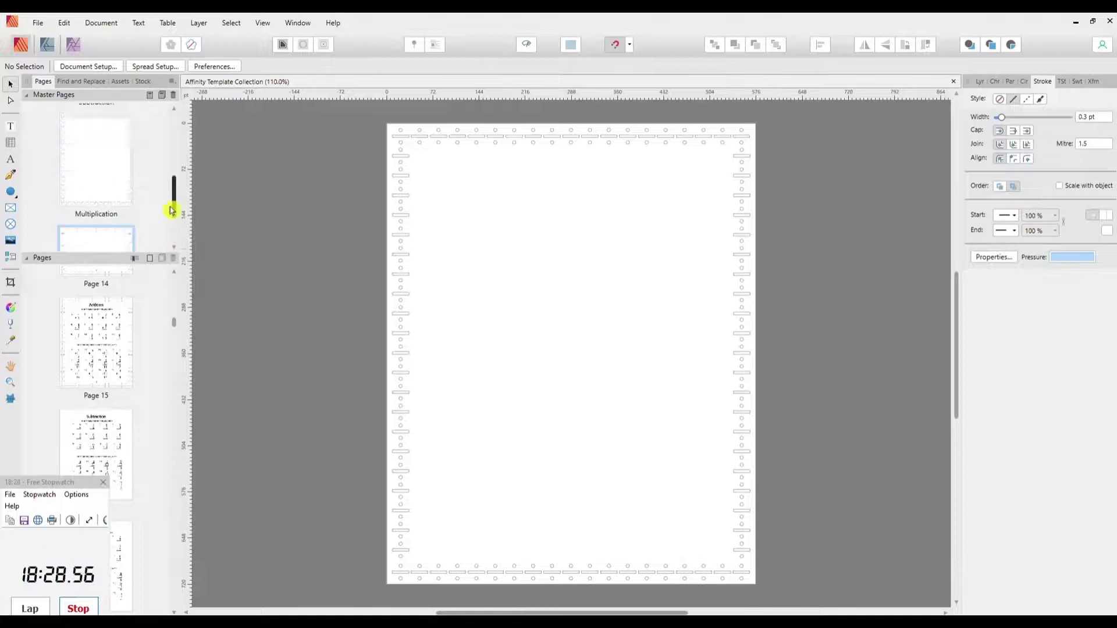
click(105, 194)
click(114, 431)
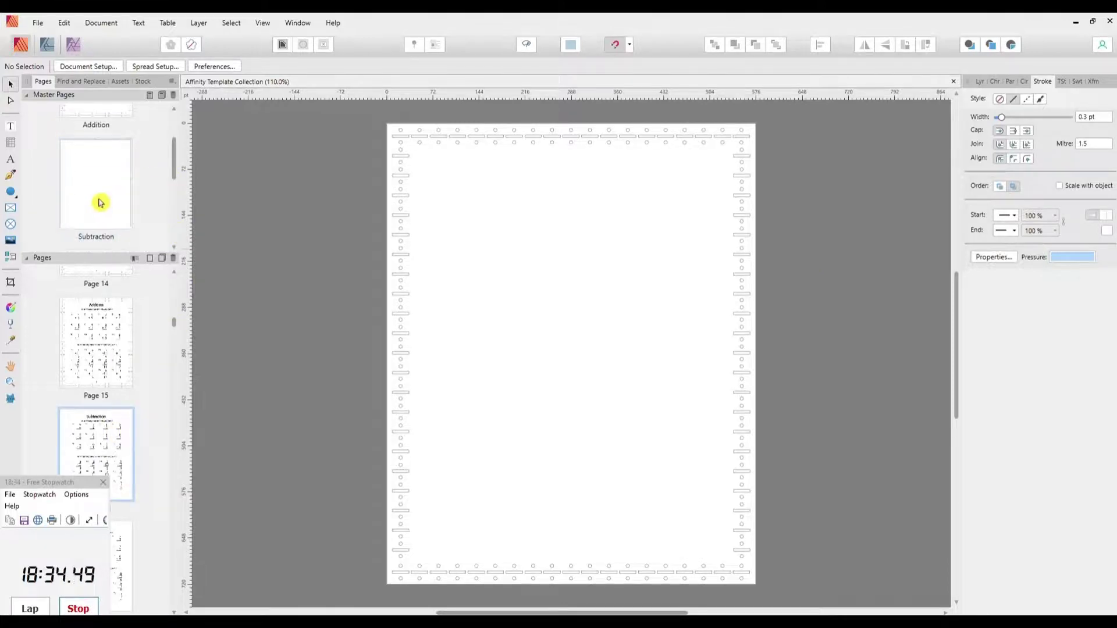
drag(100, 203, 106, 447)
double_click(109, 447)
Apply the Subtraction master to the subtraction pages from page 17 up to page 20
scroll(174, 326, down, 2)
scroll(168, 603, down, 4)
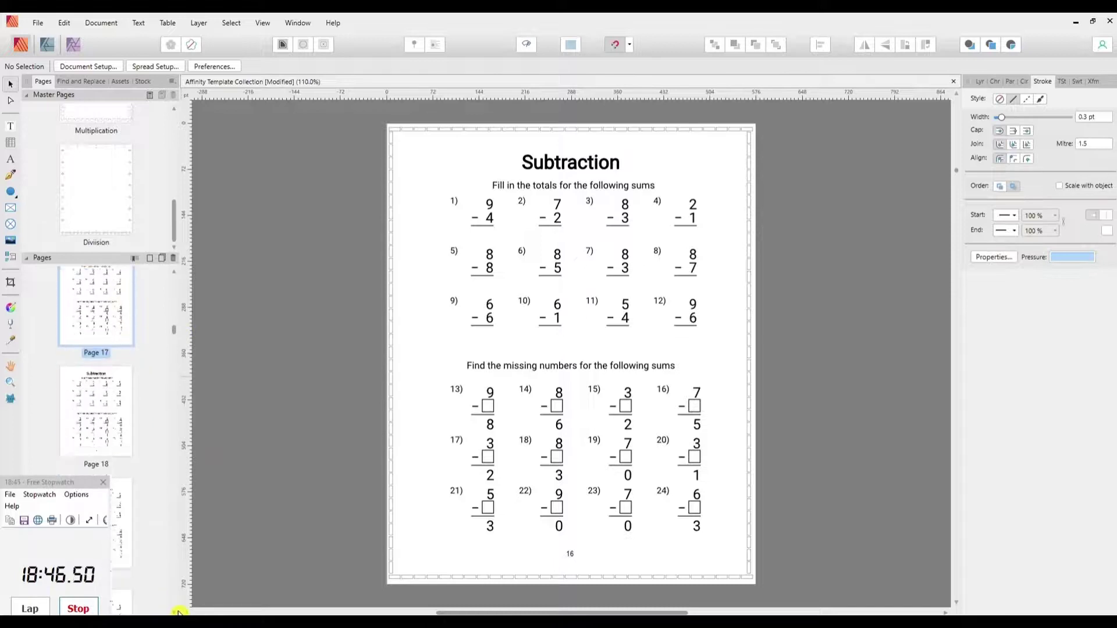
scroll(130, 180, down, 2)
scroll(133, 192, up, 2)
scroll(116, 424, down, 6)
click(110, 340)
ctrl+click(109, 439)
drag(174, 208, 174, 148)
drag(98, 184, 109, 127)
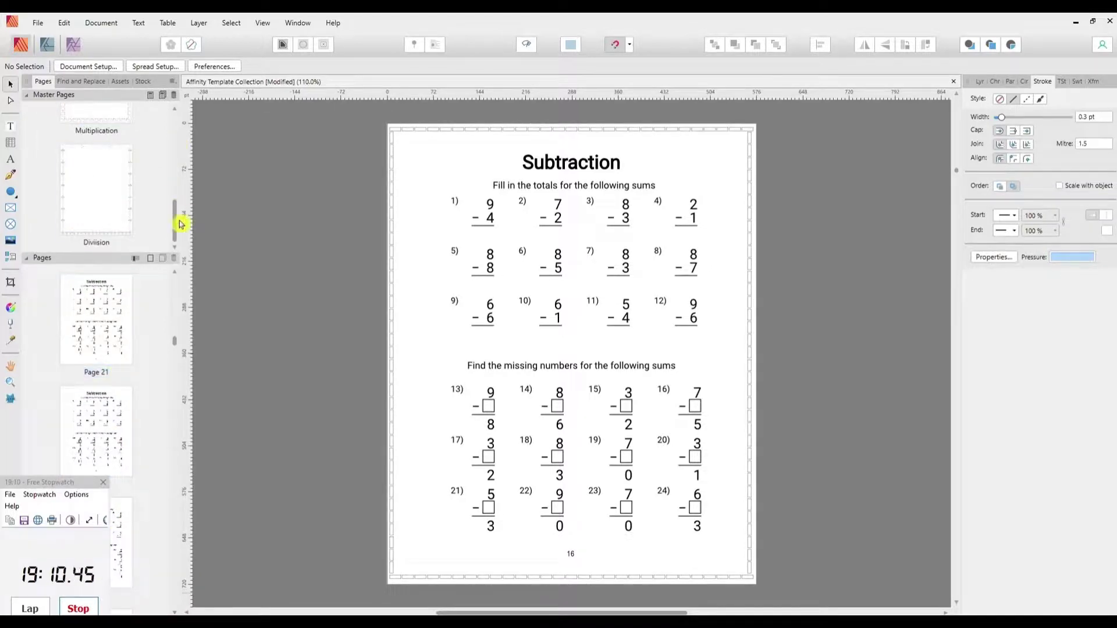
Select pages 21 to 23 and apply the Subtraction master to them
drag(175, 223, 175, 163)
double_click(101, 182)
click(122, 333)
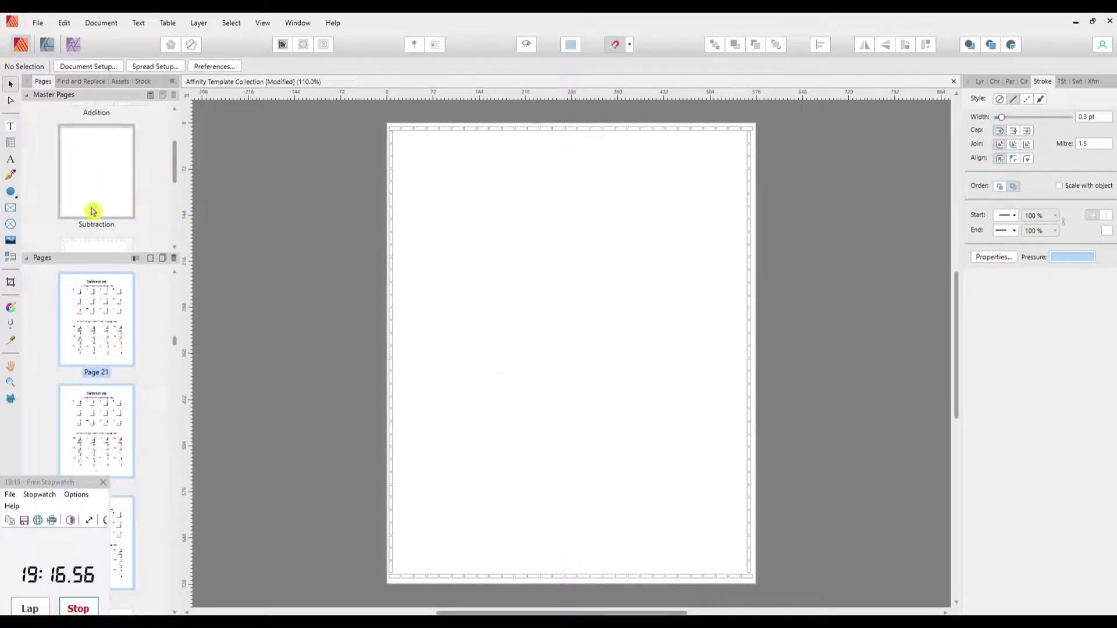
drag(101, 189, 108, 317)
drag(175, 223, 176, 145)
click(175, 612)
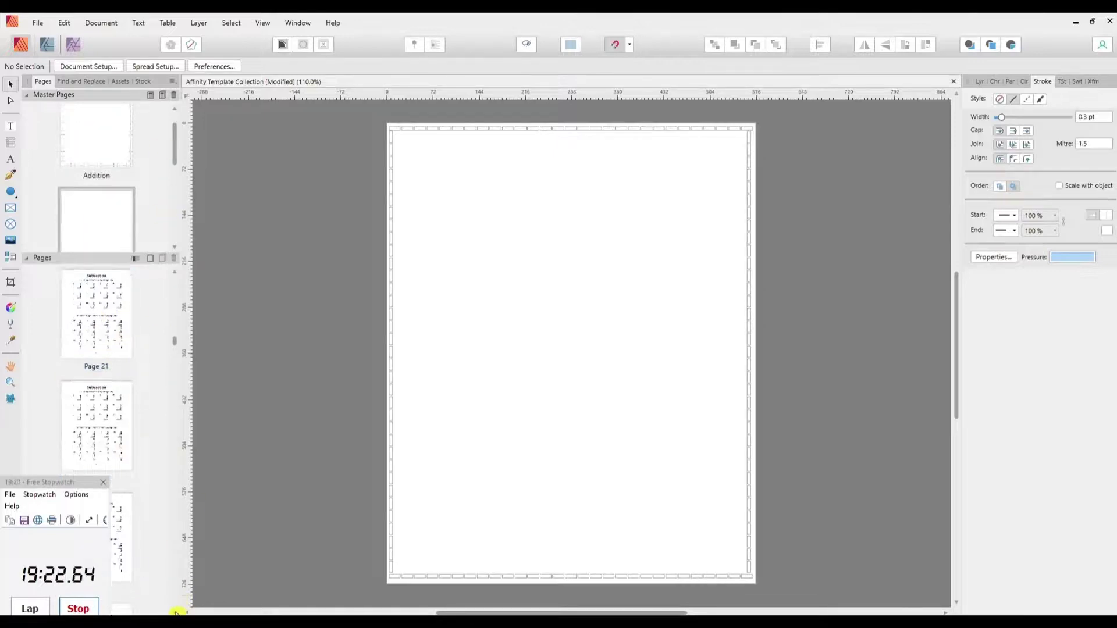
Select the subtraction pages starting with pages 24 and 25 and apply the Subtraction master to them
click(109, 325)
ctrl+click(109, 382)
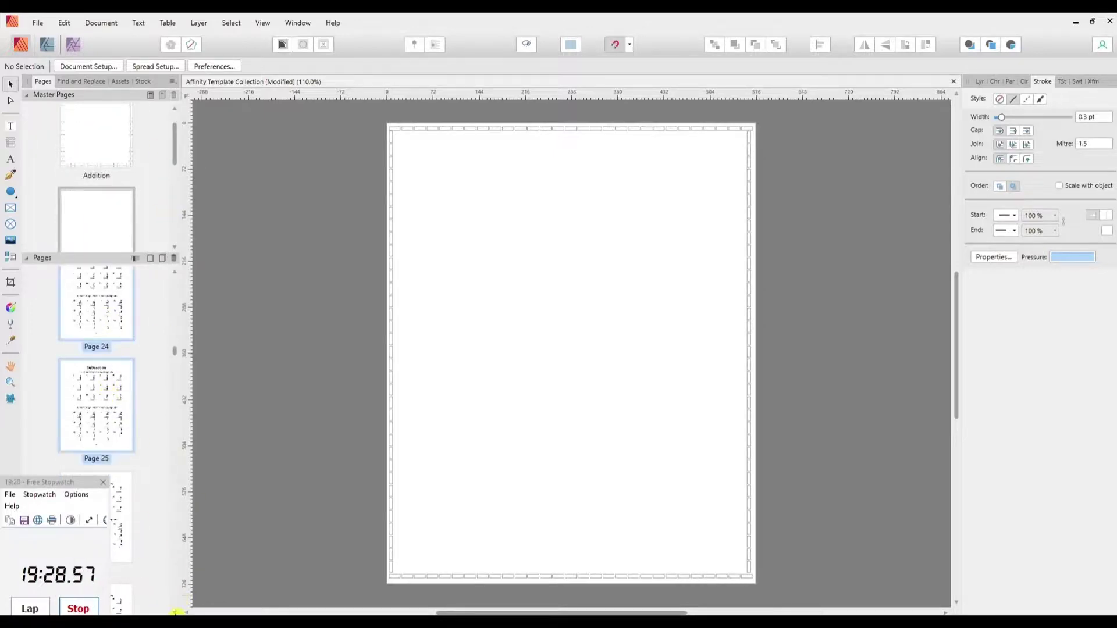
click(175, 612)
drag(109, 222, 96, 323)
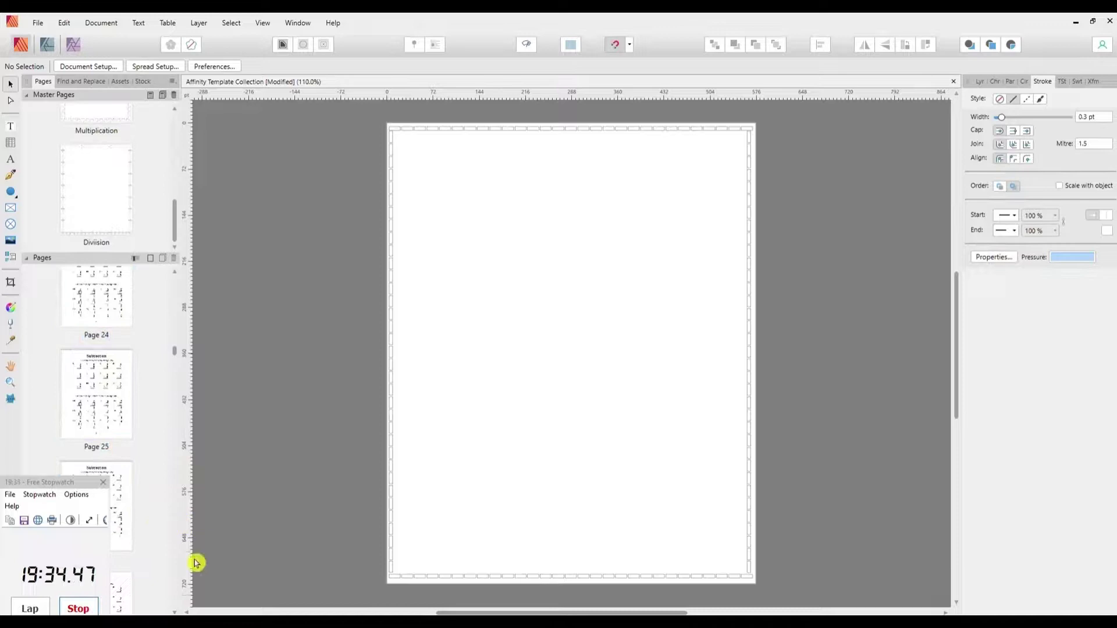
Apply the Subtraction master to the remaining subtraction pages, including pages 28 and 29
scroll(177, 606, down, 6)
click(107, 402)
ctrl+click(109, 452)
click(174, 612)
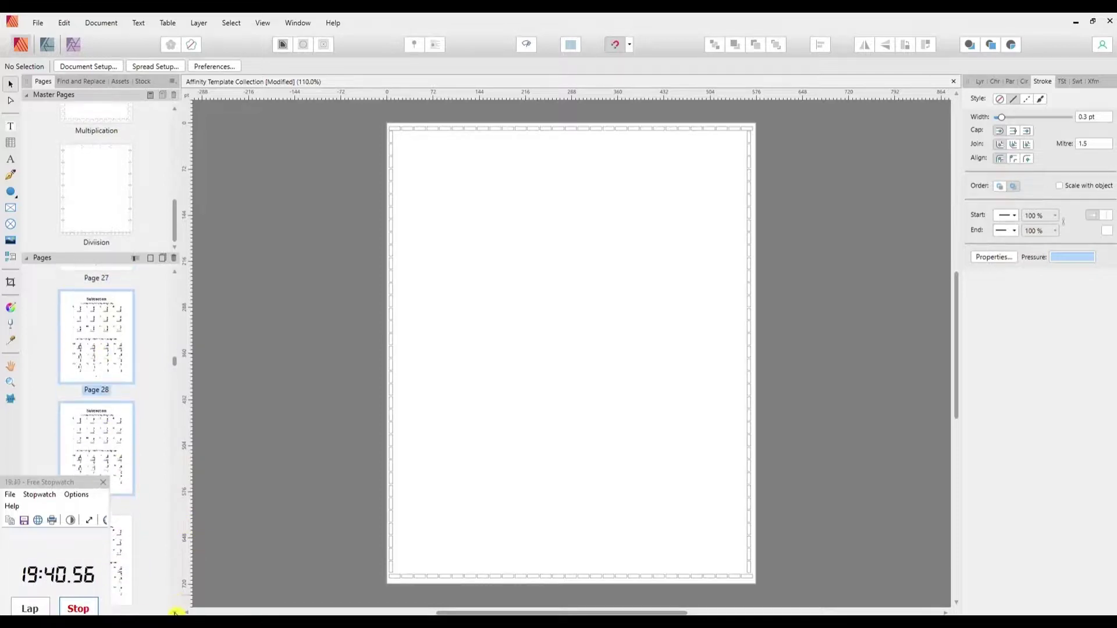
ctrl+click(106, 443)
scroll(152, 528, down, 6)
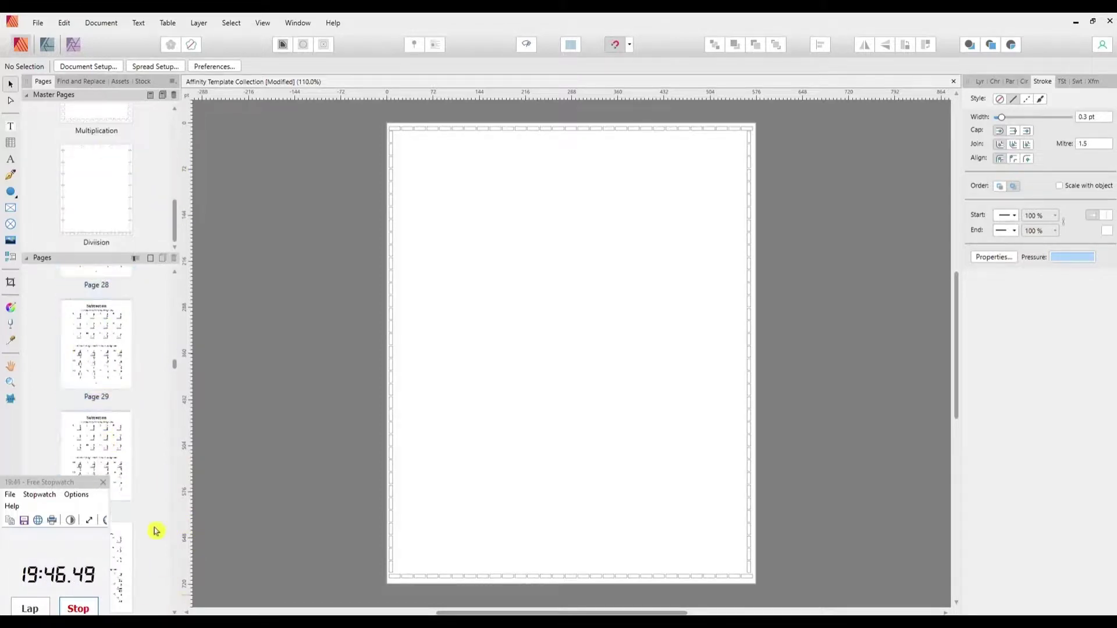
Apply the Multiplication master to the first multiplication pages, starting at page 31
click(174, 271)
drag(175, 373, 175, 369)
scroll(177, 349, up, 2)
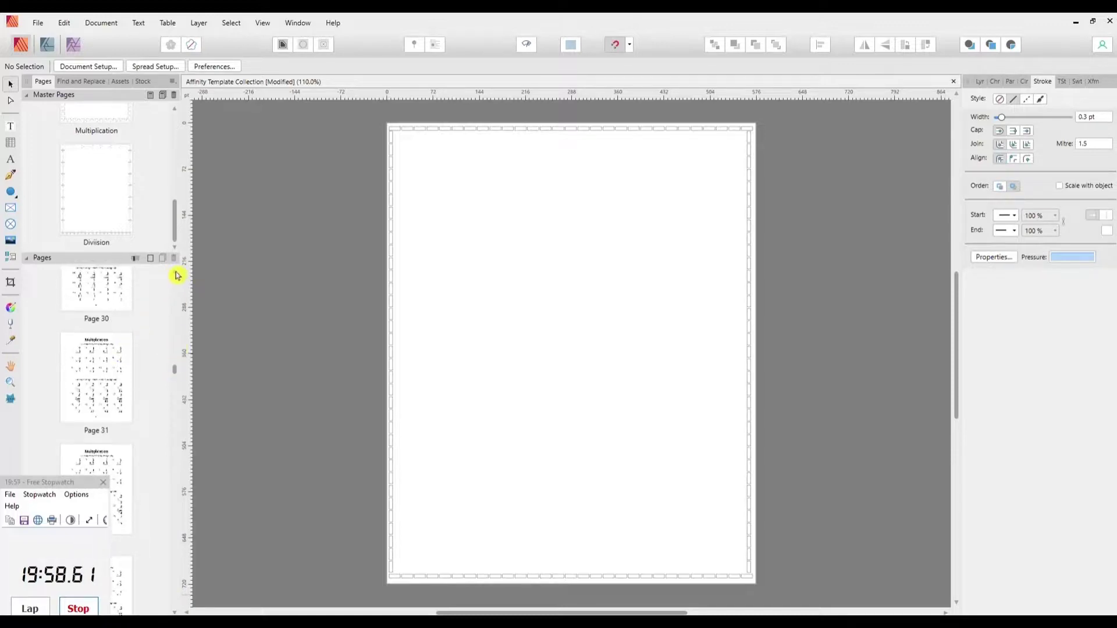
scroll(178, 602, down, 5)
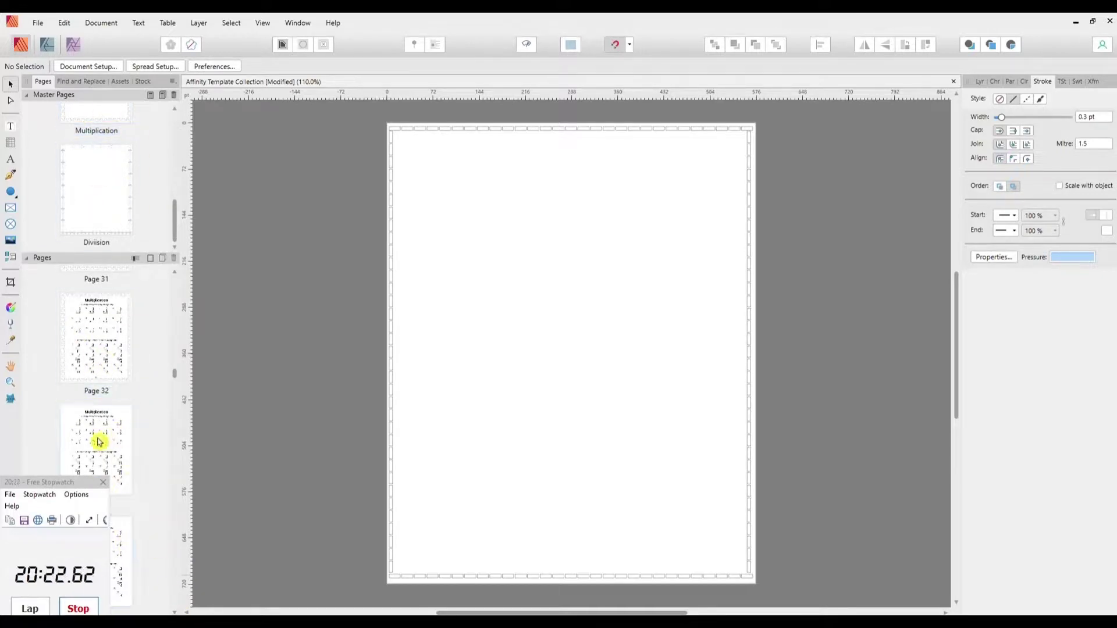
Apply the Multiplication master to the following groups of multiplication pages through page 43
scroll(173, 597, down, 5)
drag(102, 115, 107, 331)
scroll(61, 341, down, 4)
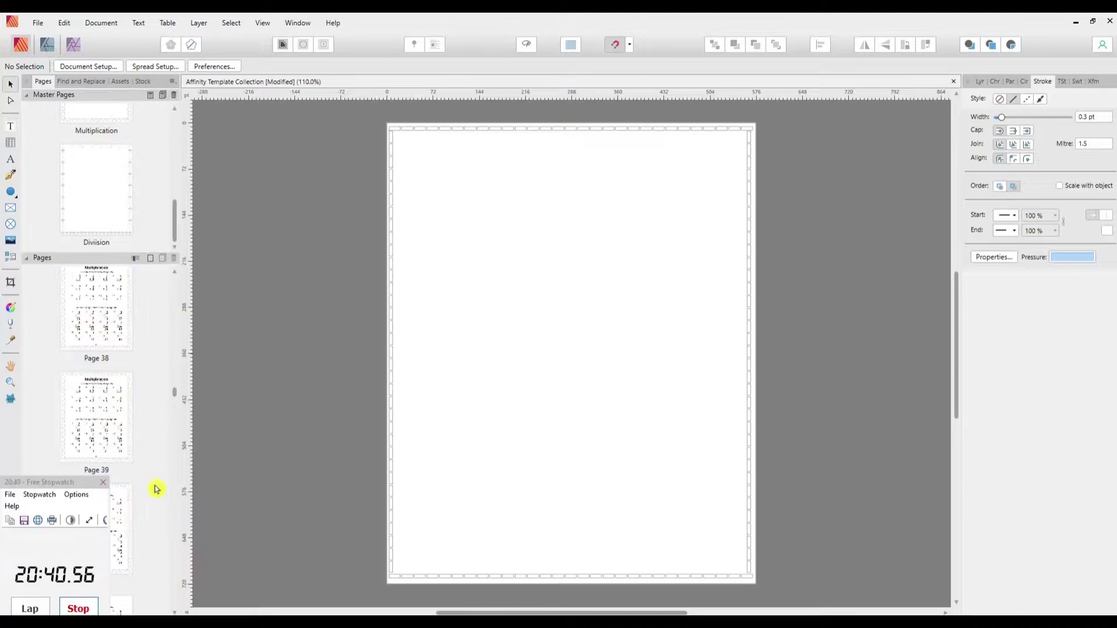
scroll(178, 599, down, 4)
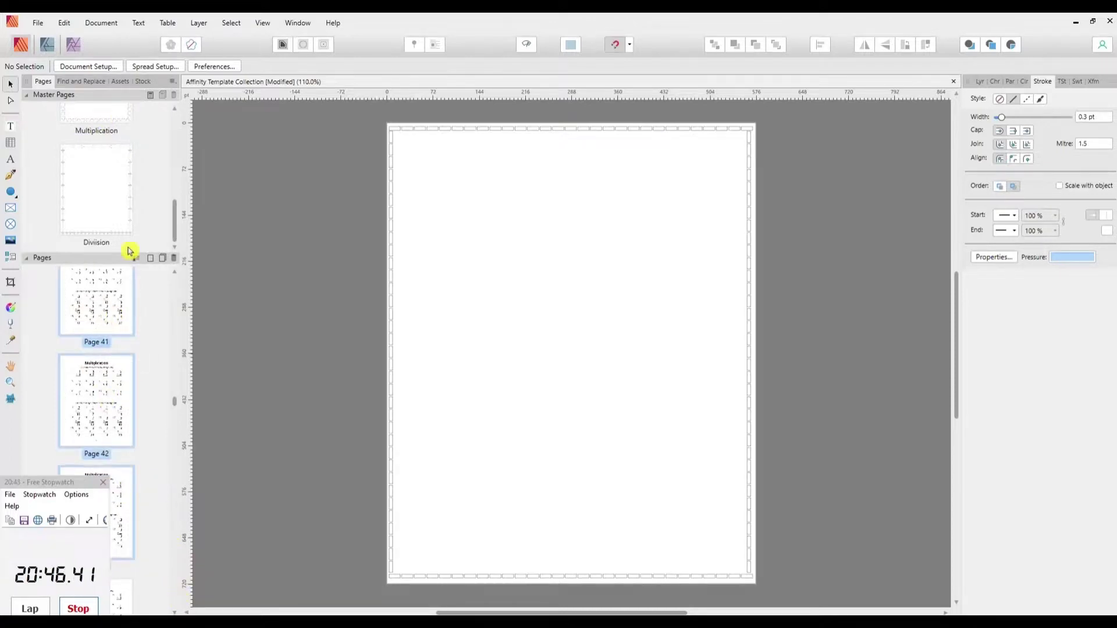
scroll(175, 605, down, 1)
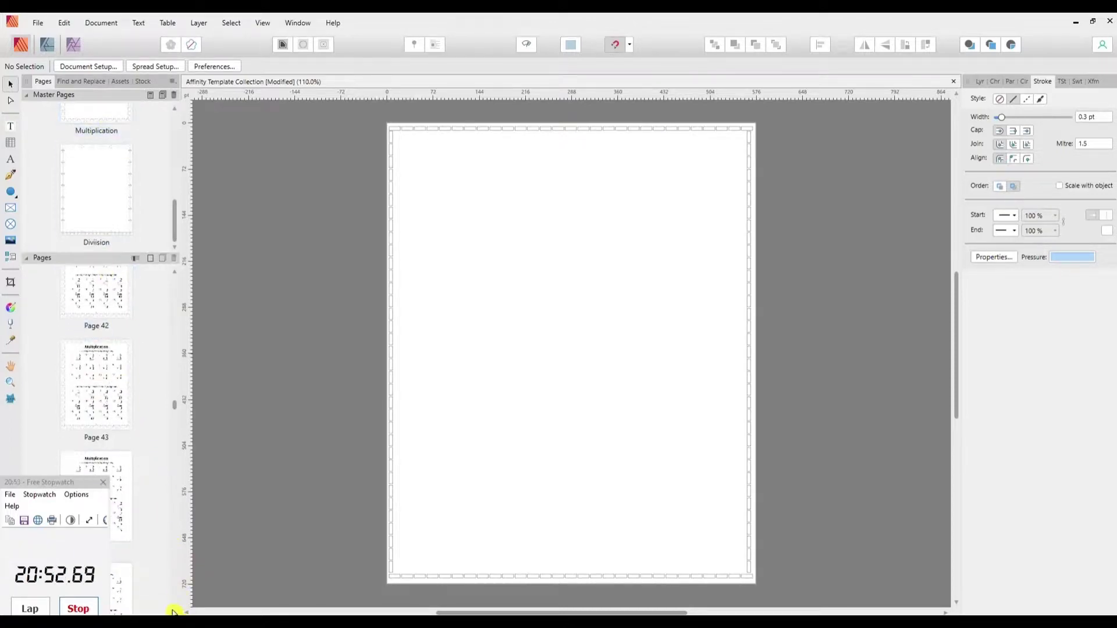
Apply the Multiplication master to the last multiplication pages of this section, pages 44 and 45
click(176, 612)
click(106, 336)
shift+click(99, 399)
drag(105, 113, 111, 302)
click(175, 613)
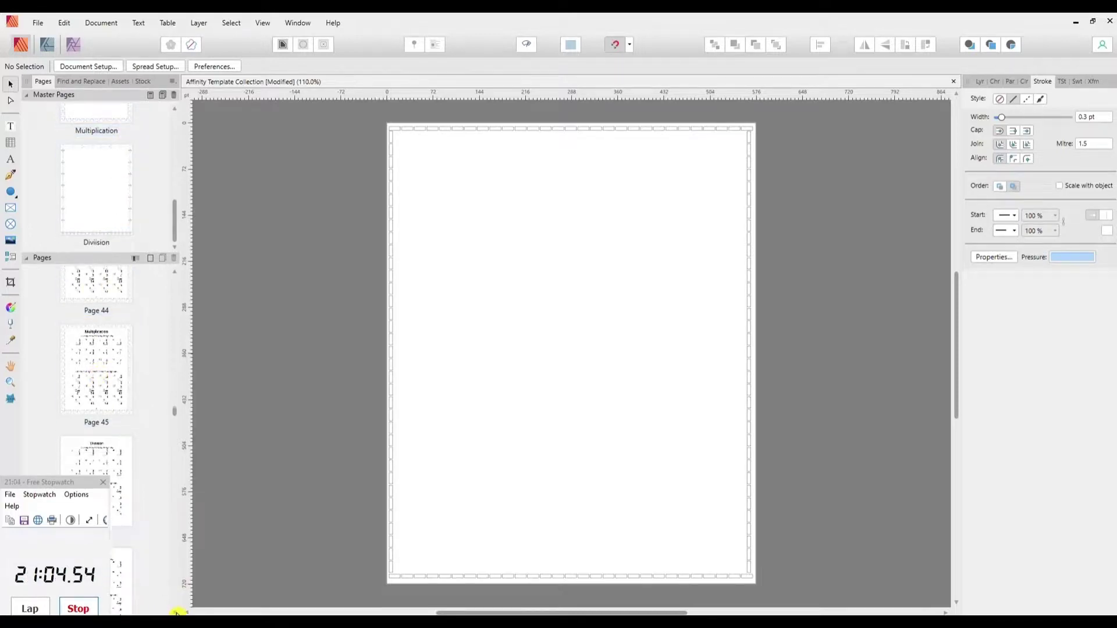
Apply the Division master to the first two groups of division pages, starting right after page 45
click(175, 612)
click(107, 354)
shift+click(122, 544)
drag(107, 202, 107, 331)
click(176, 608)
click(109, 319)
shift+click(121, 538)
click(97, 204)
Apply the Division master to the following groups of division pages, including pages 55 and 56
click(90, 308)
shift+click(123, 520)
drag(100, 216, 103, 326)
click(176, 608)
click(99, 333)
shift+click(123, 499)
drag(104, 207, 105, 323)
click(177, 609)
shift+click(104, 400)
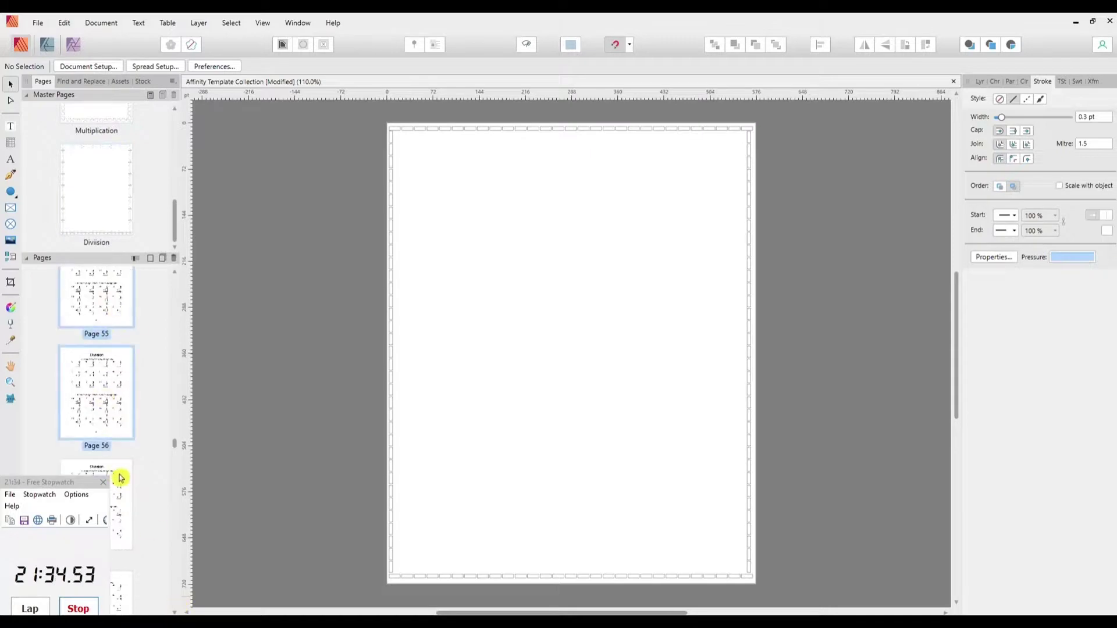
drag(96, 205, 107, 280)
click(78, 609)
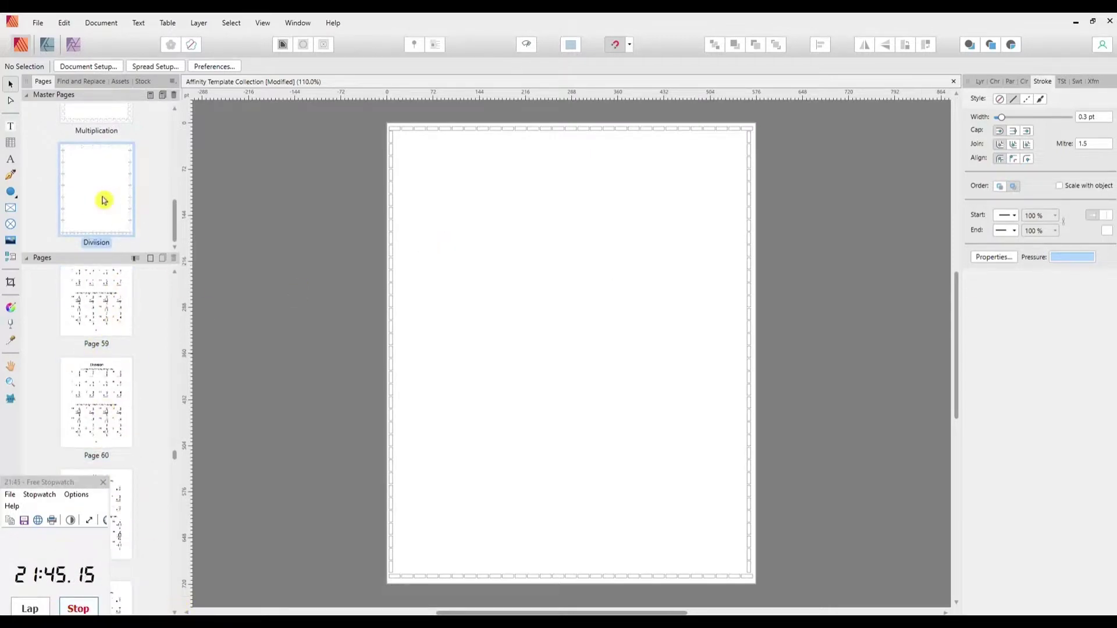
Apply the Division master to specified pages 50-60, replacing existing masters and migrating content
right_click(96, 208)
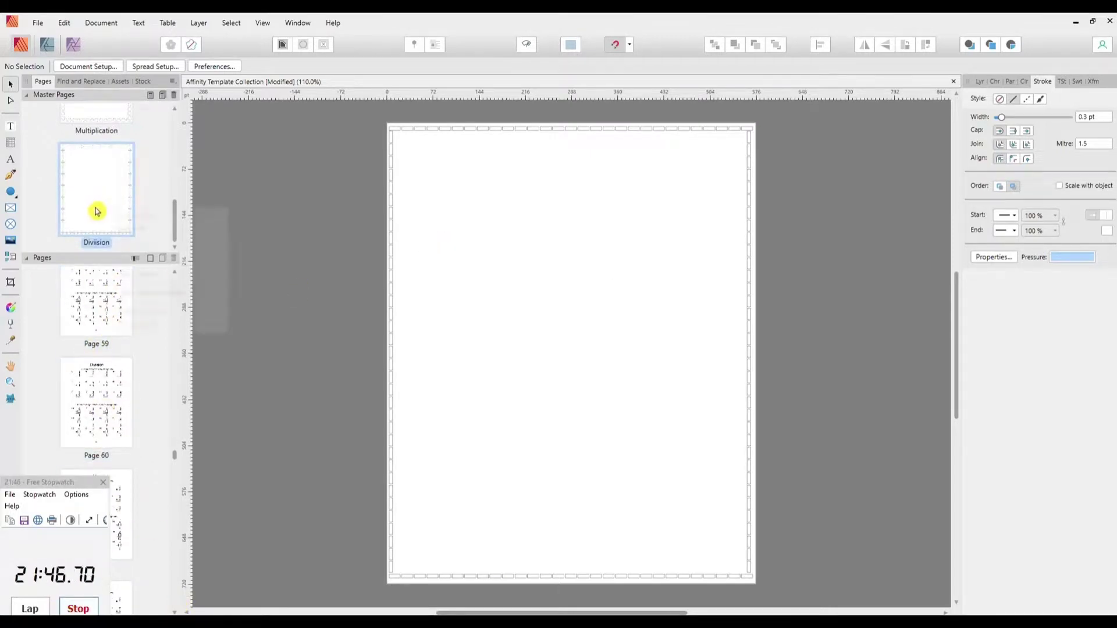
click(156, 292)
click(518, 314)
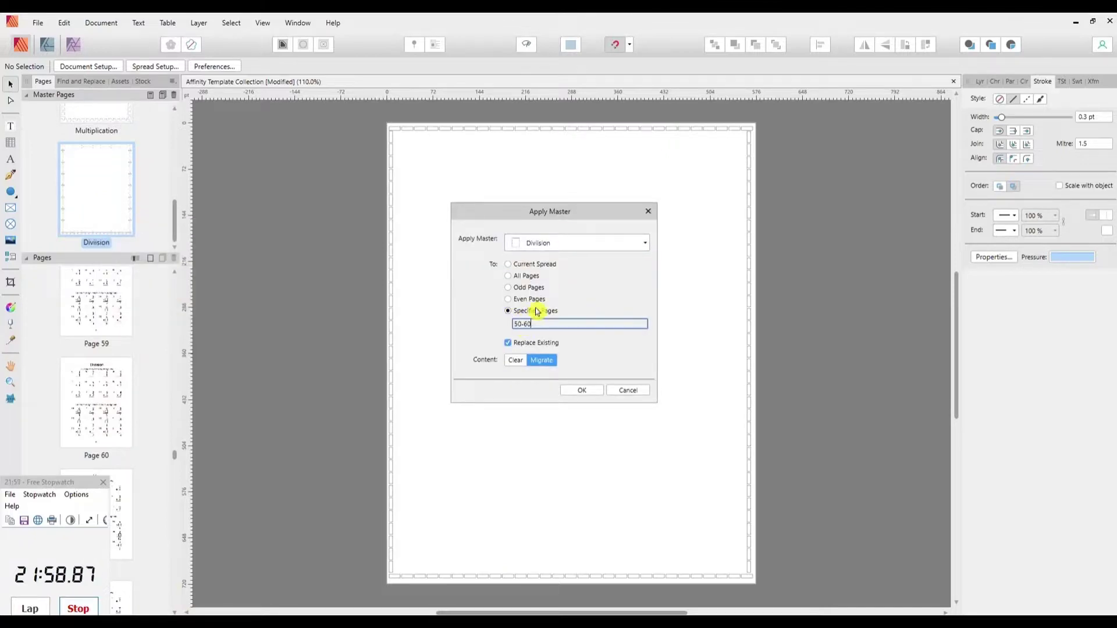
click(582, 389)
Apply the Addition master to the specified addition pages 61-70, replacing existing masters
drag(176, 453, 174, 493)
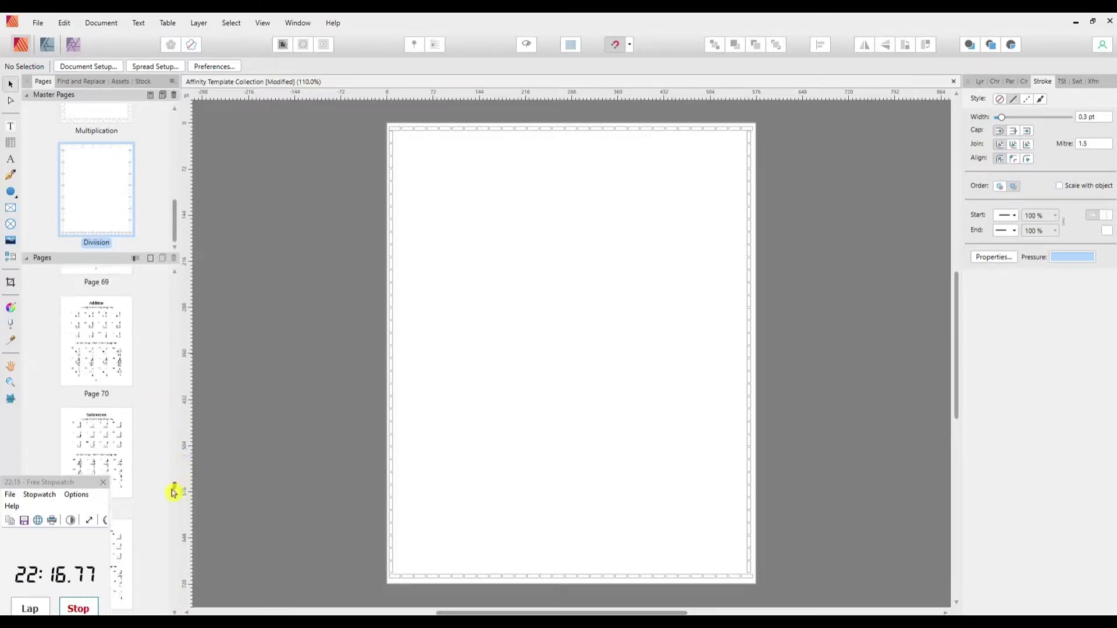
scroll(99, 170, up, 5)
click(105, 170)
right_click(107, 172)
click(166, 257)
click(512, 312)
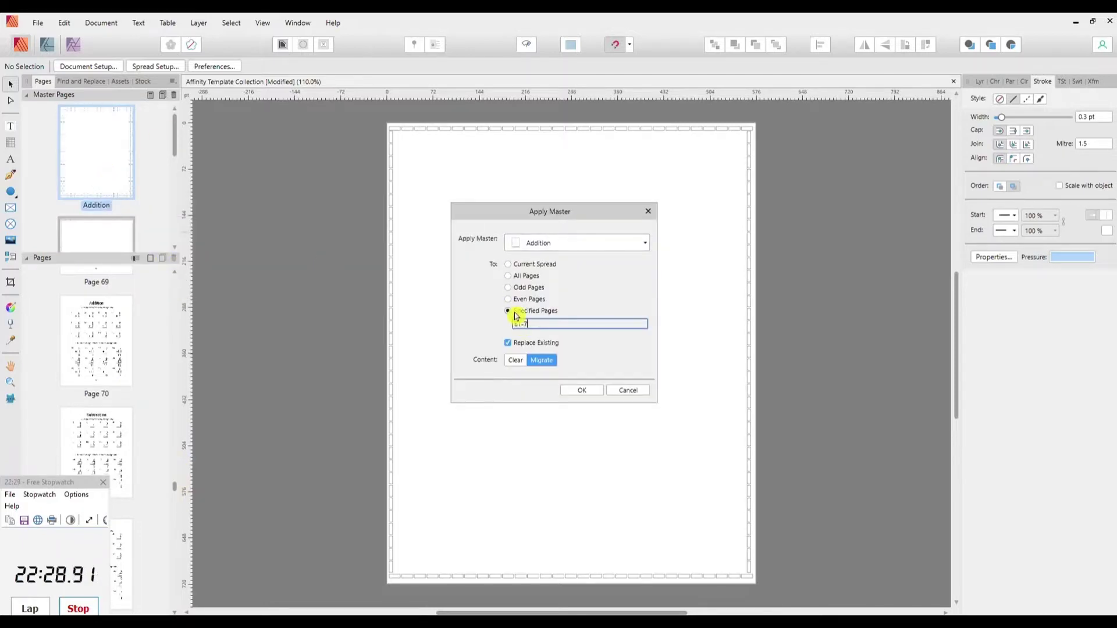
key(Return)
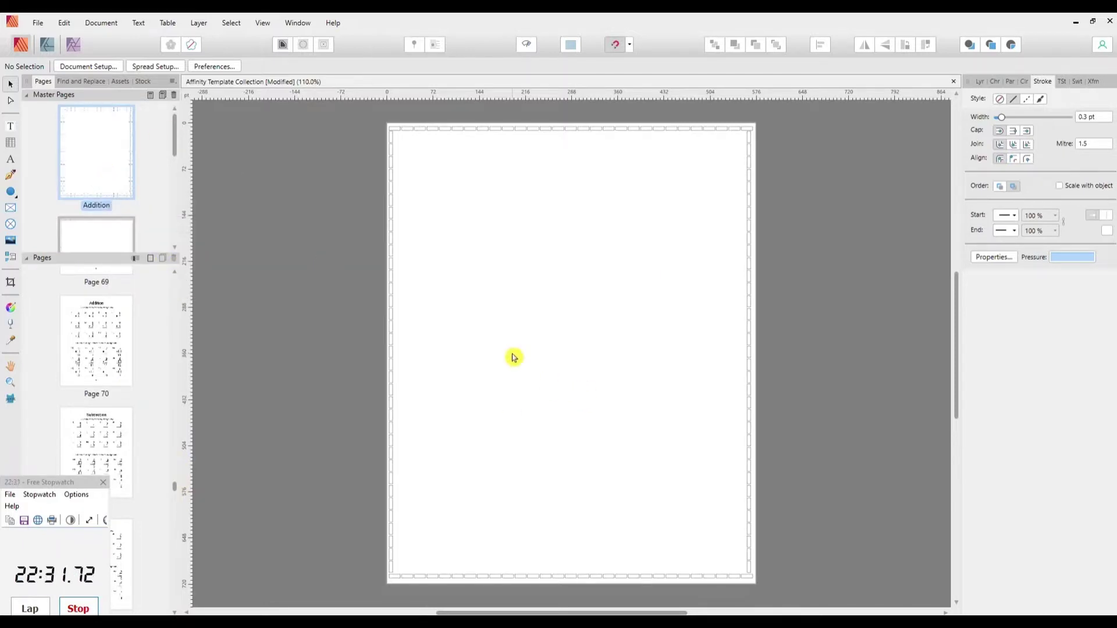
click(117, 457)
click(112, 248)
right_click(109, 239)
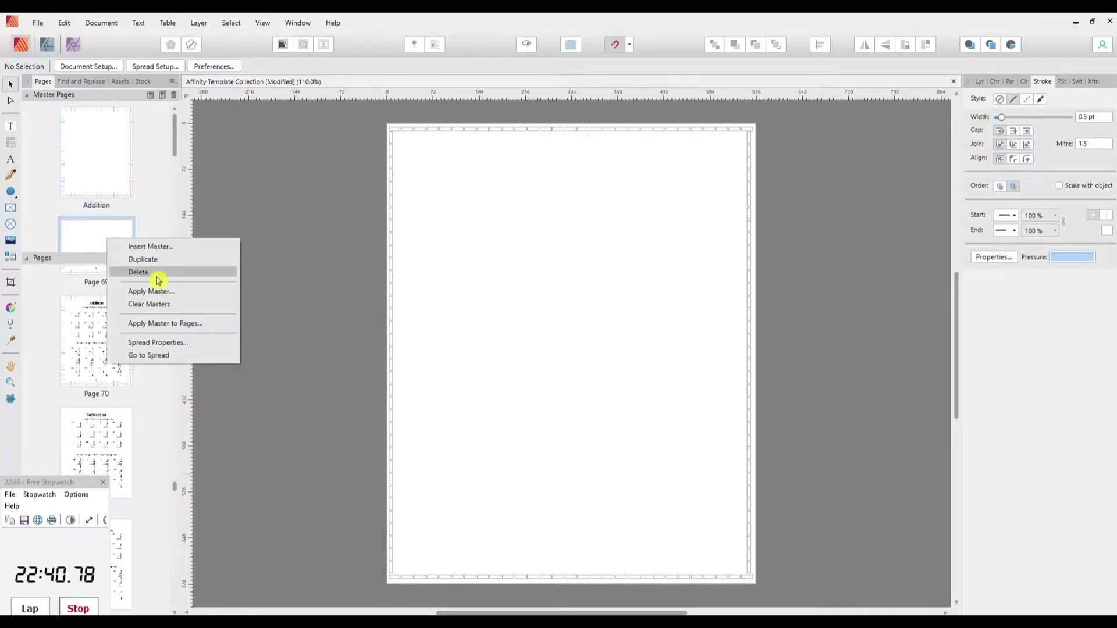
click(157, 277)
click(638, 298)
click(559, 456)
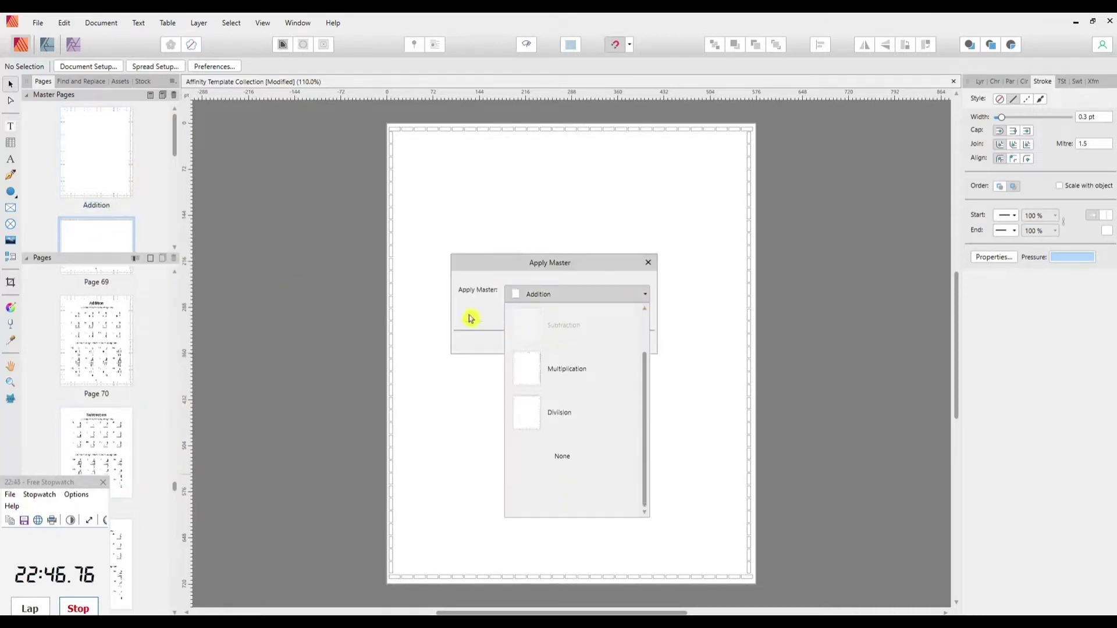
key(Return)
Apply the Subtraction master to the specified subtraction pages following page 70, through page 80
right_click(105, 243)
click(142, 291)
click(520, 324)
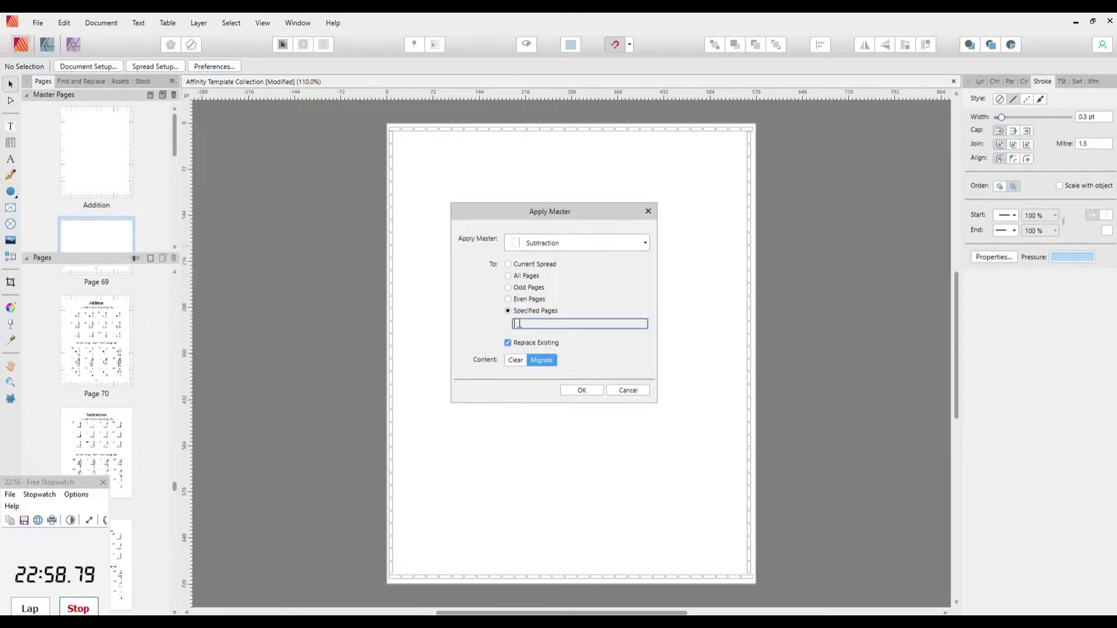
click(582, 390)
Apply the Multiplication master to specified pages 81-90
drag(175, 490, 174, 519)
click(110, 429)
click(174, 239)
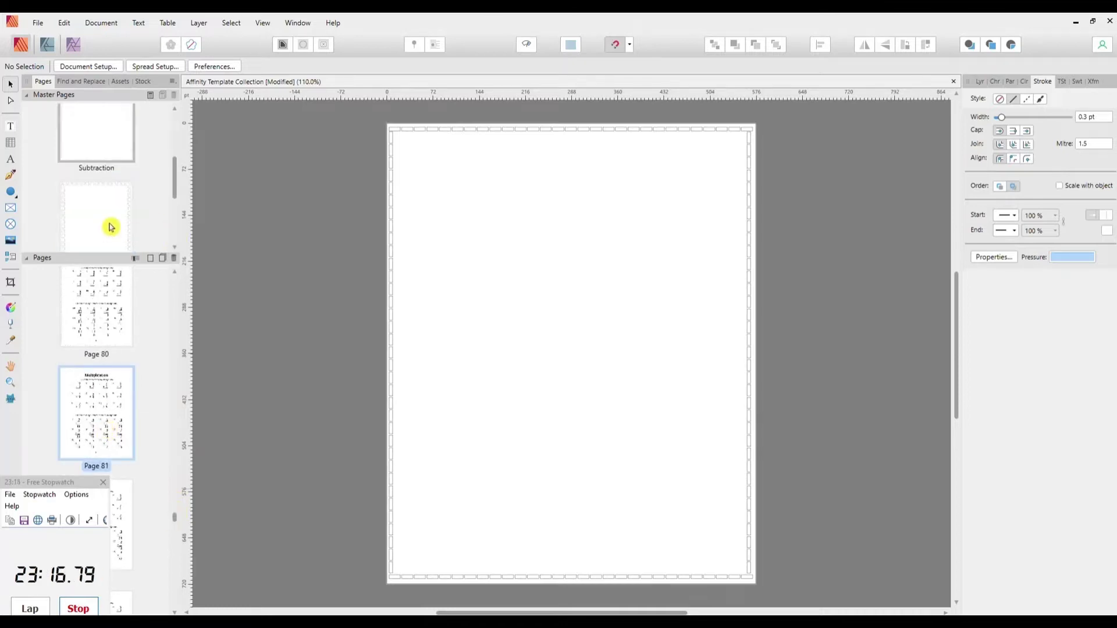
click(112, 227)
right_click(104, 222)
click(165, 311)
click(527, 312)
text(81-90)
click(574, 388)
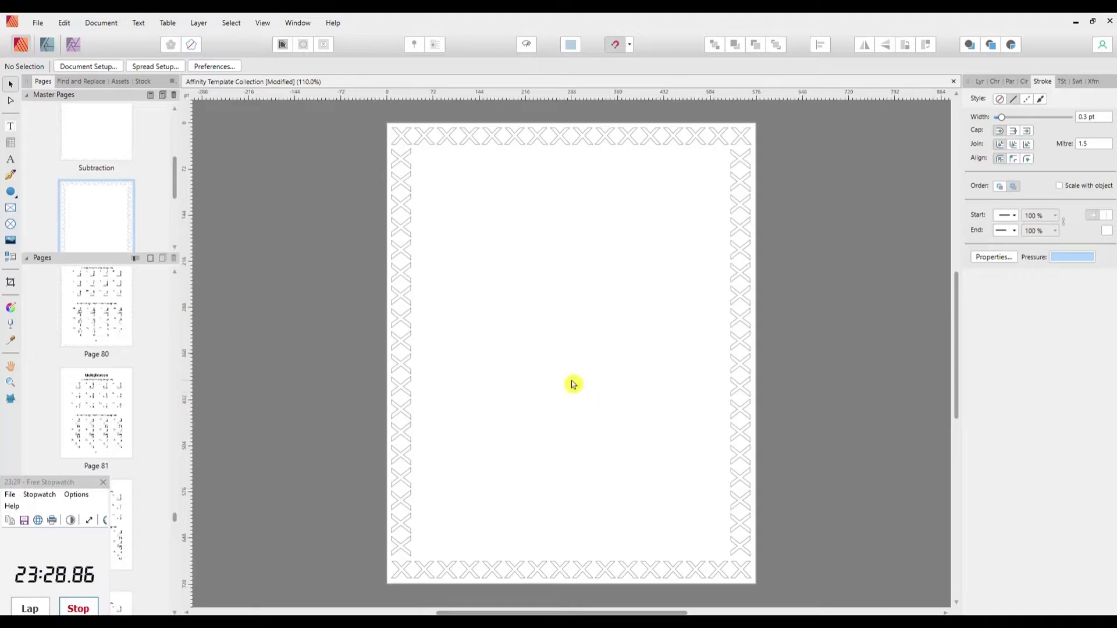
Apply the Division master to specified pages 91-100, replacing existing masters and migrating content
drag(174, 517, 177, 552)
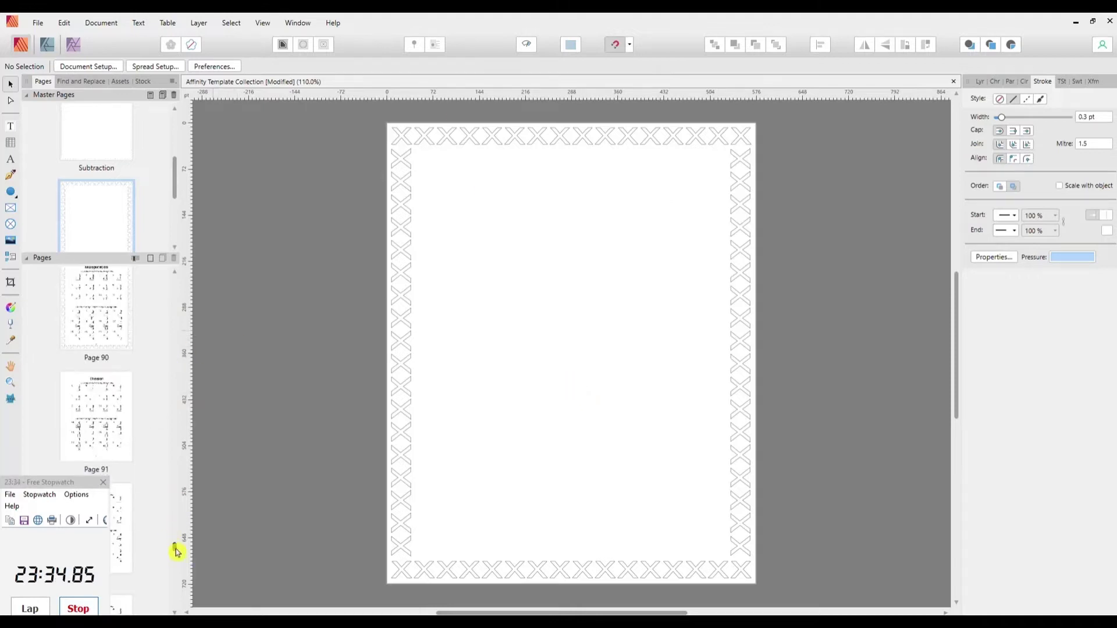
click(116, 447)
drag(172, 174, 173, 218)
click(108, 215)
right_click(107, 213)
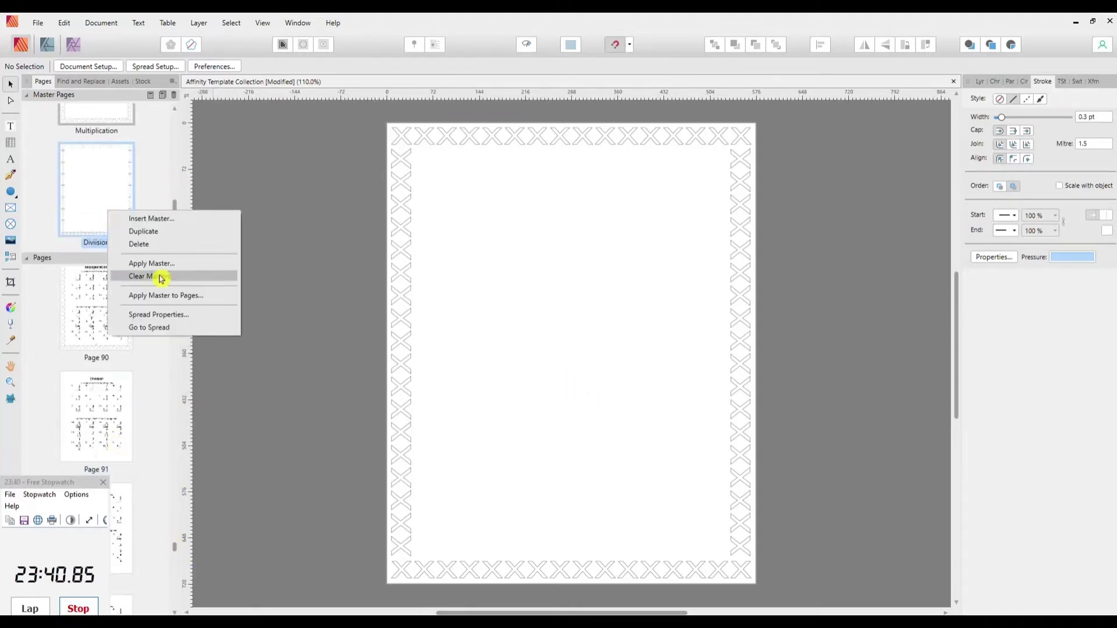
click(154, 265)
click(527, 311)
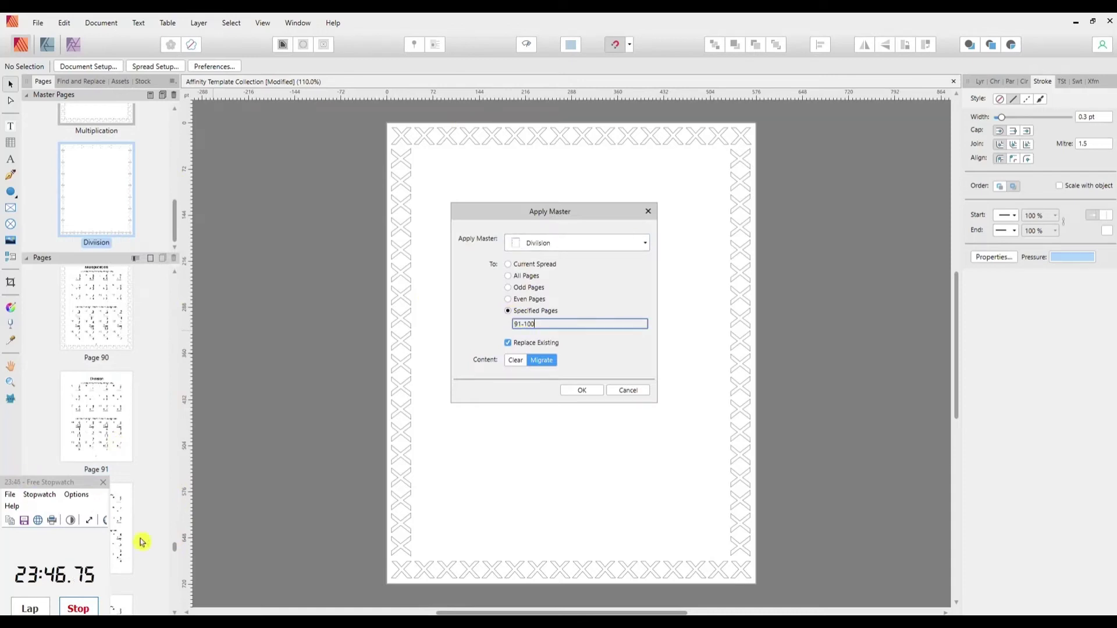
click(472, 352)
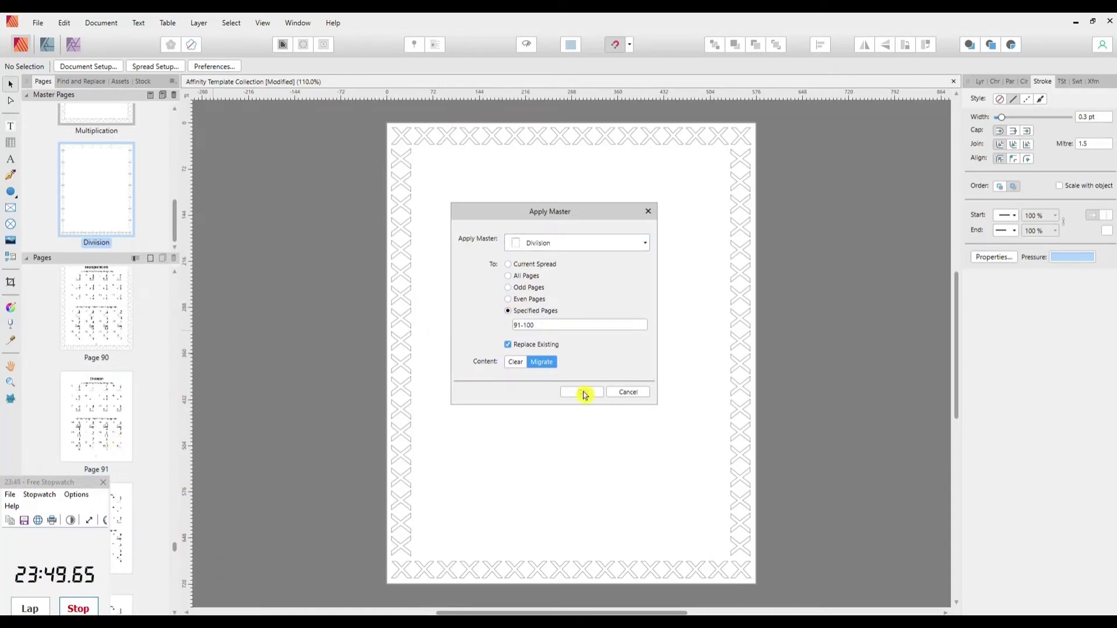
click(584, 393)
Return to page 1 of the workbook and stop the stopwatch
drag(175, 548, 175, 272)
scroll(177, 581, up, 6)
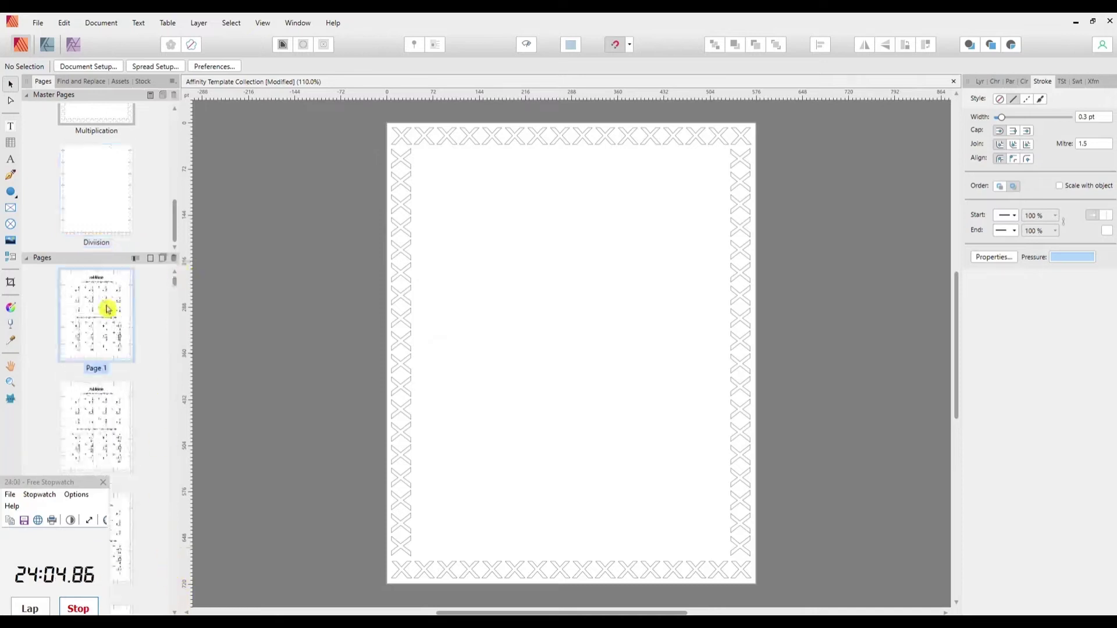
click(80, 609)
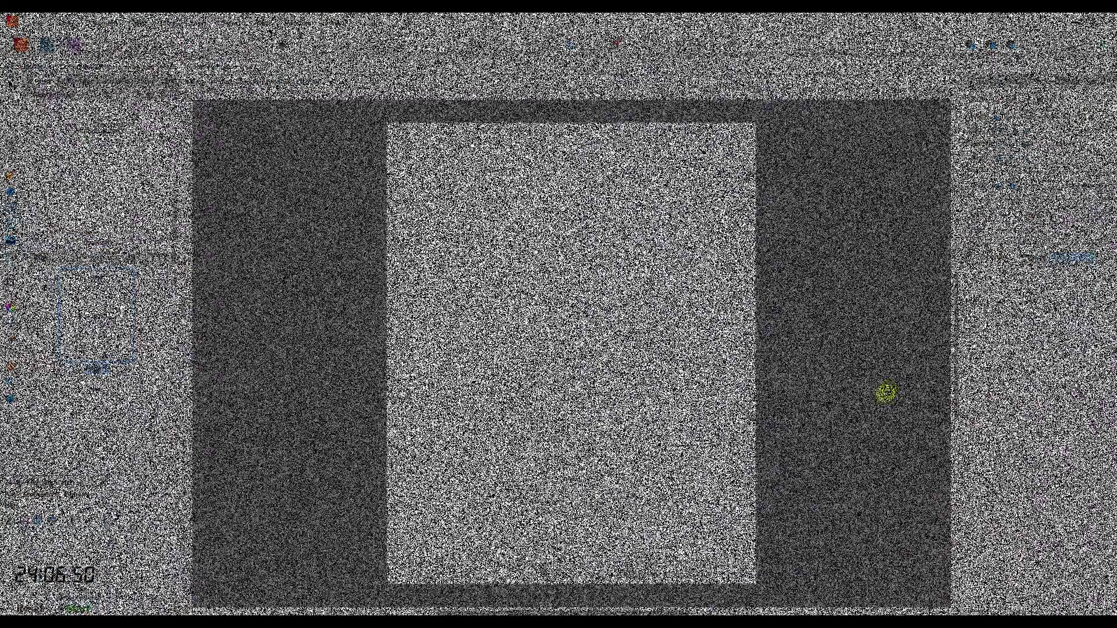